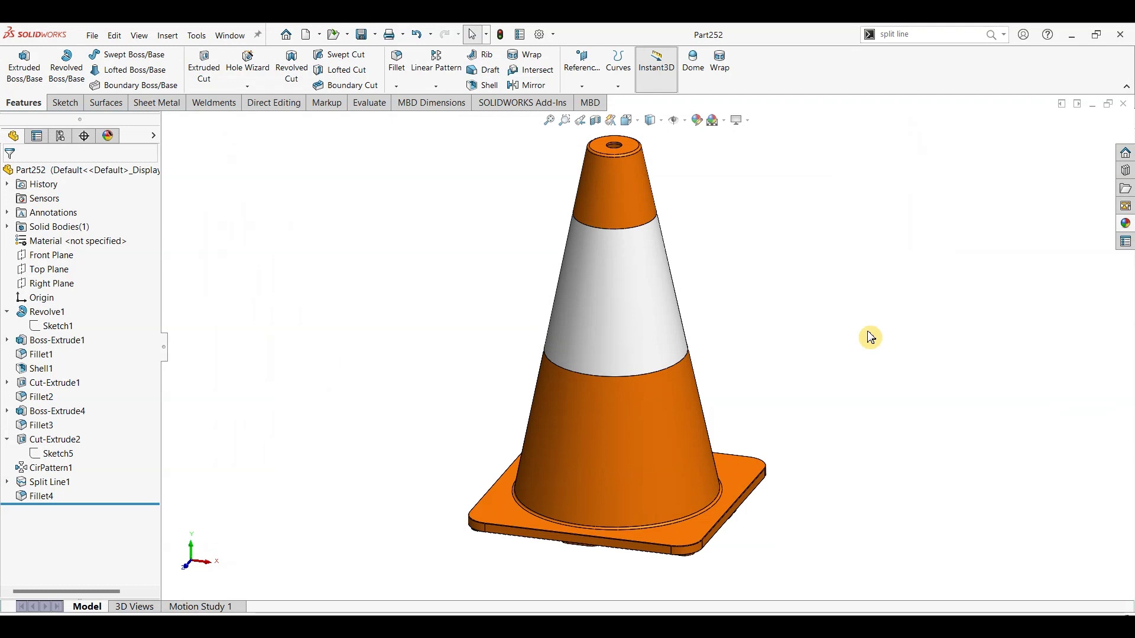
Create a new blank part document.
mouse_move(797, 350)
middle_mouse_down()
mouse_move(889, 319)
mouse_move(935, 266)
mouse_move(850, 325)
mouse_move(791, 341)
middle_mouse_up()
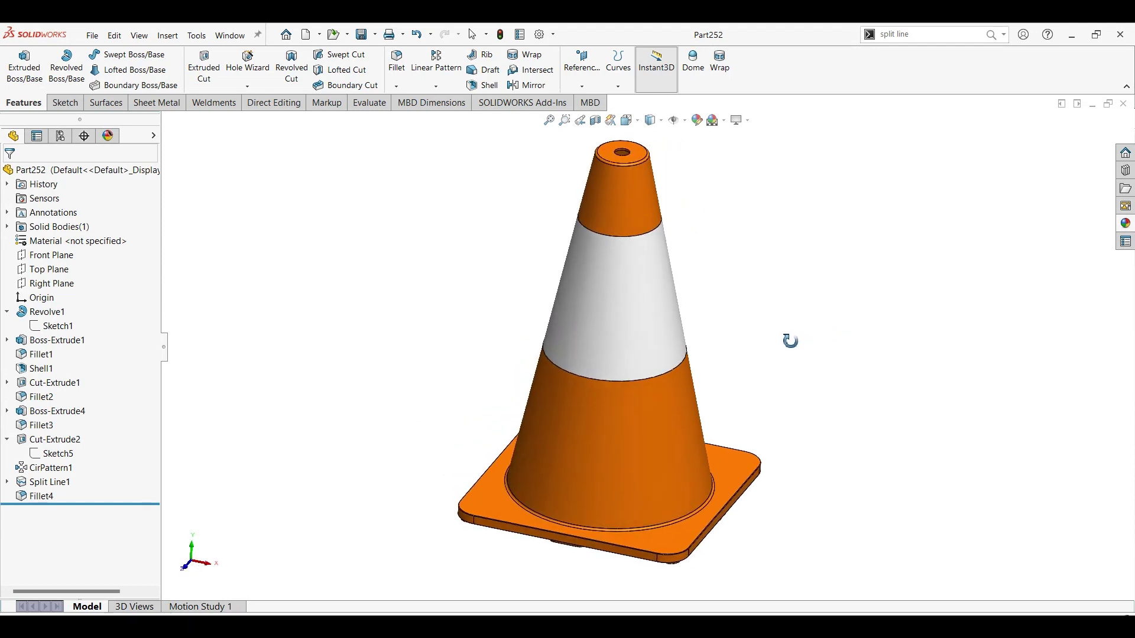
key("Escape")
left_click(92, 36)
left_click(302, 149)
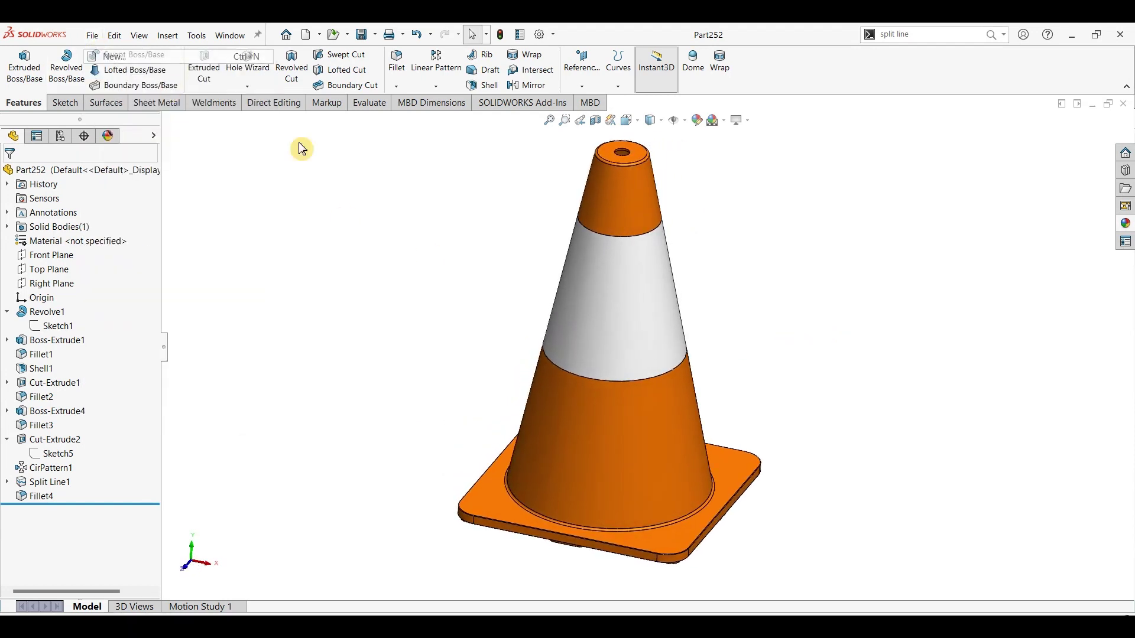
left_click(638, 448)
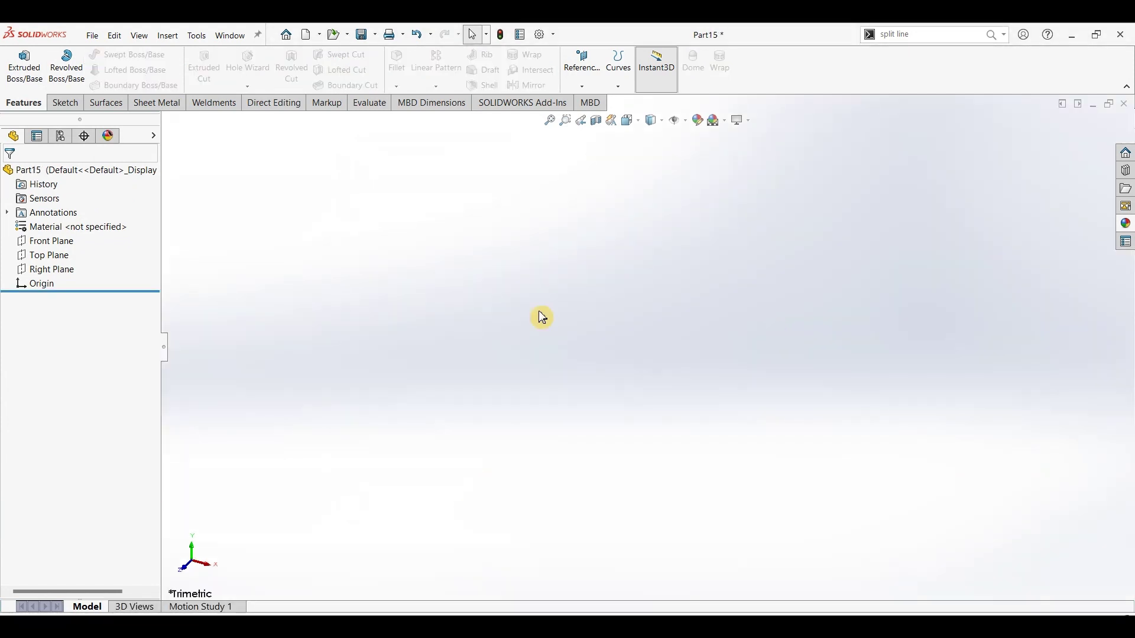
On the Front Plane, sketch a closed tapered half-profile starting from the origin.
left_click(65, 242)
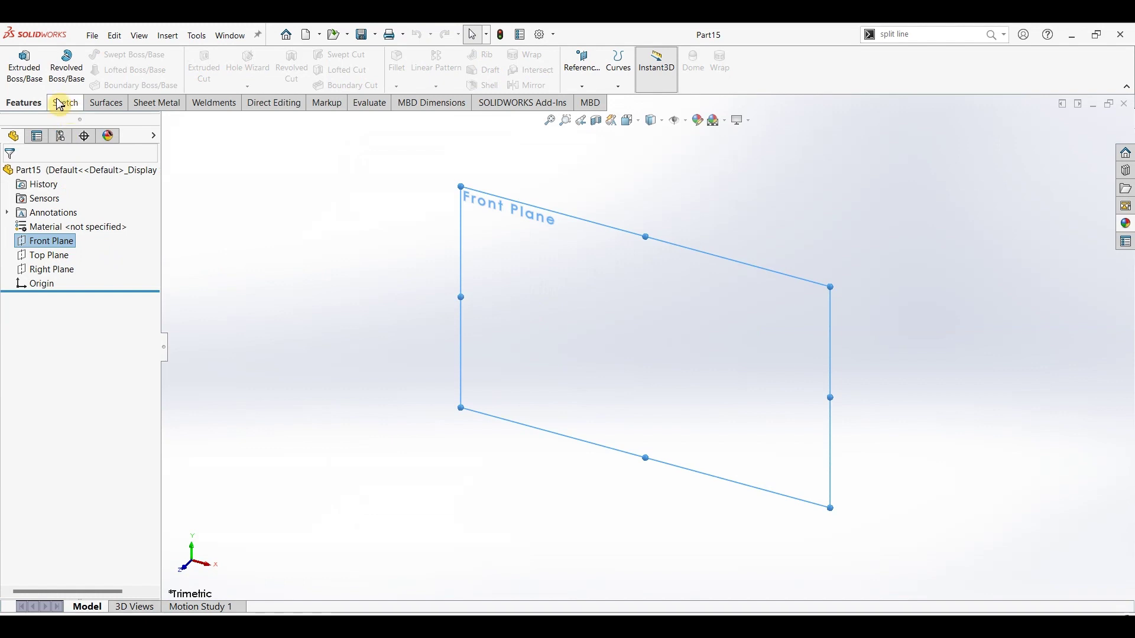
left_click(60, 105)
left_click(18, 64)
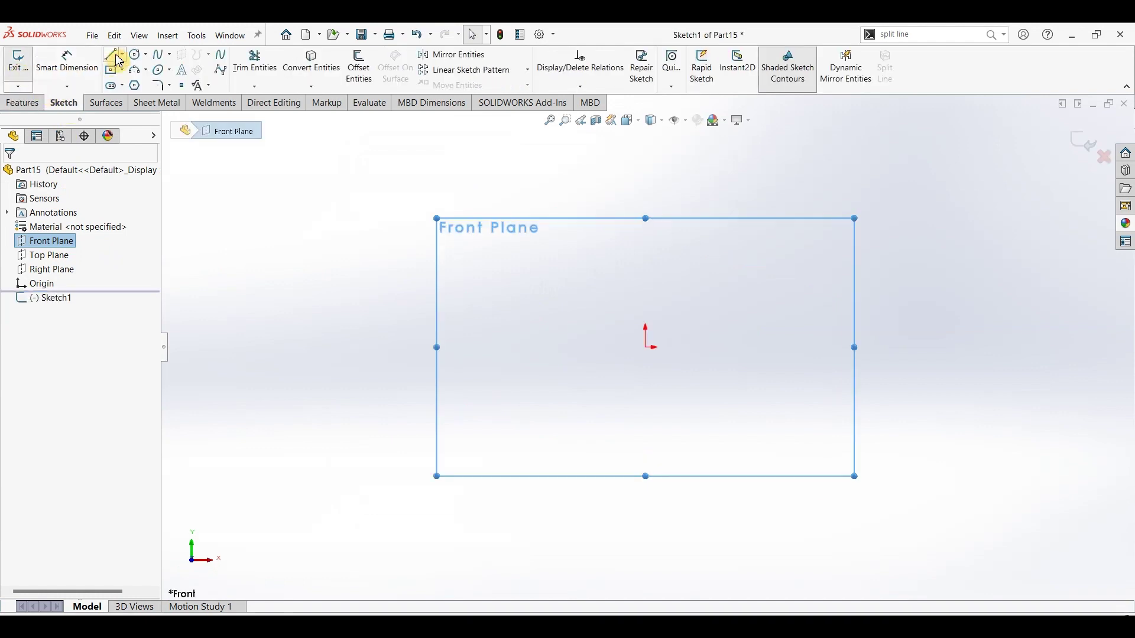
left_click(646, 348)
left_click(646, 177)
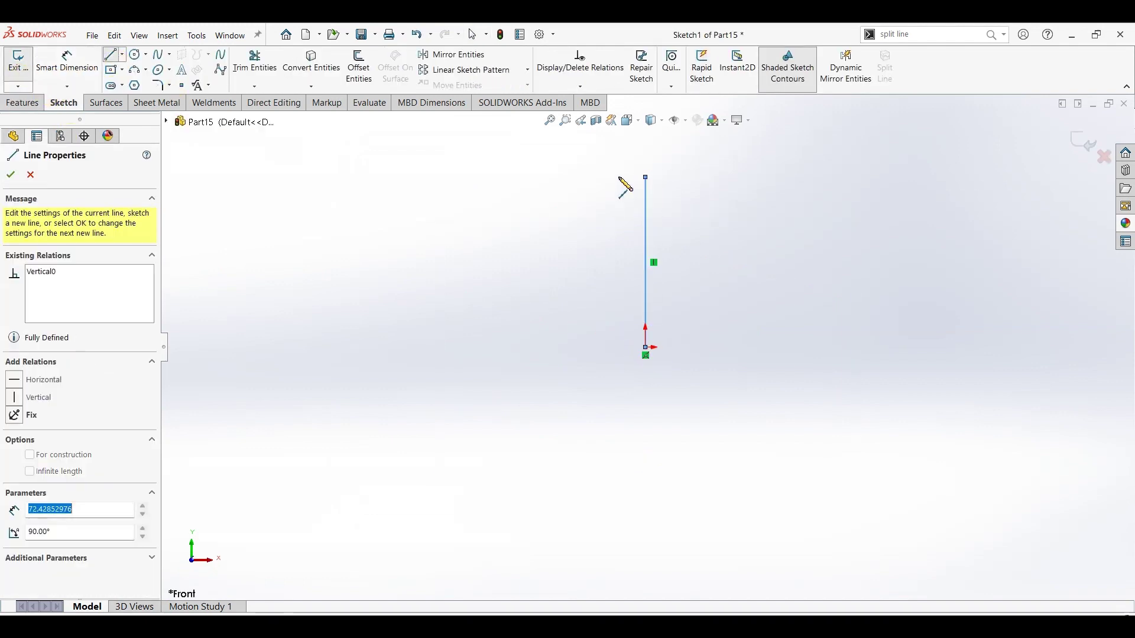
left_click(600, 177)
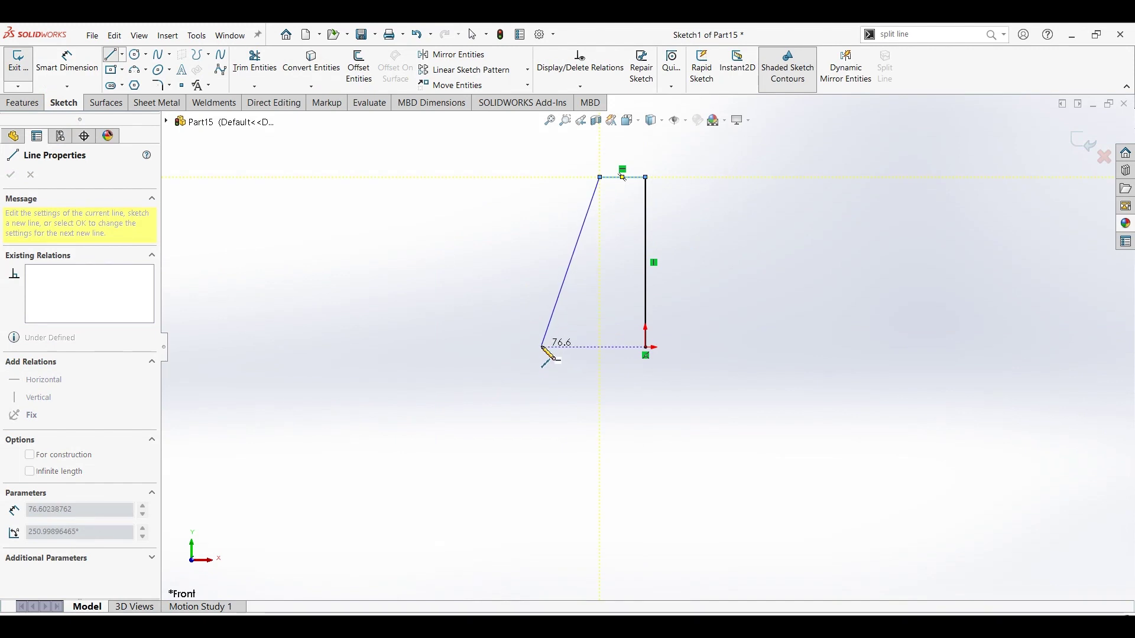
left_click(541, 347)
left_click(646, 348)
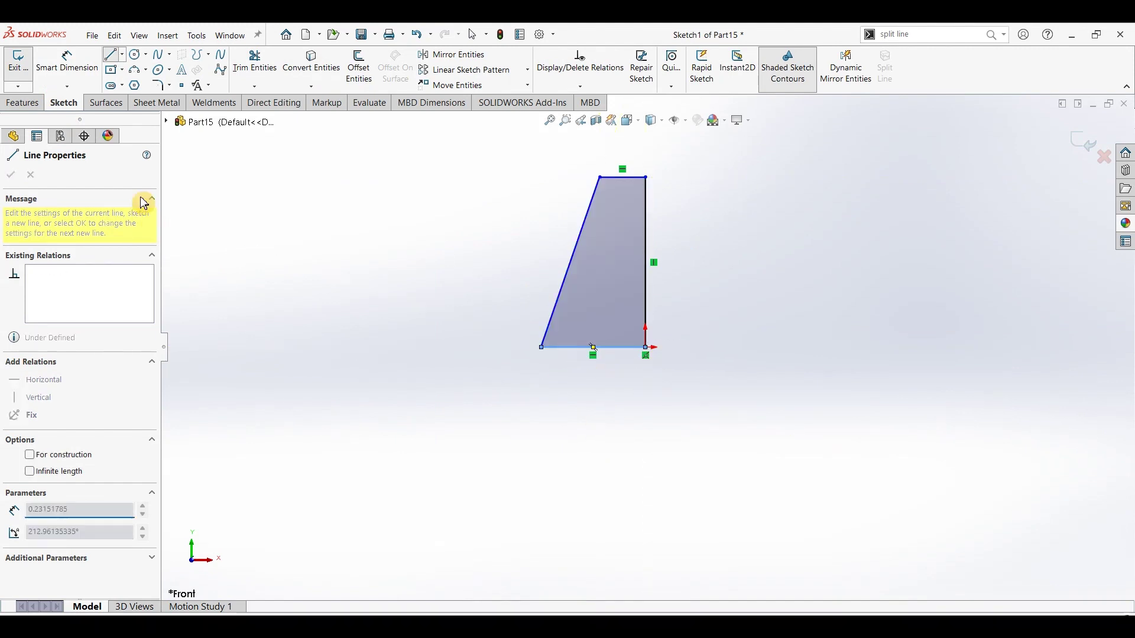
Dimension the profile 760 tall, 55 wide at the top and 210 at the base.
left_click(67, 60)
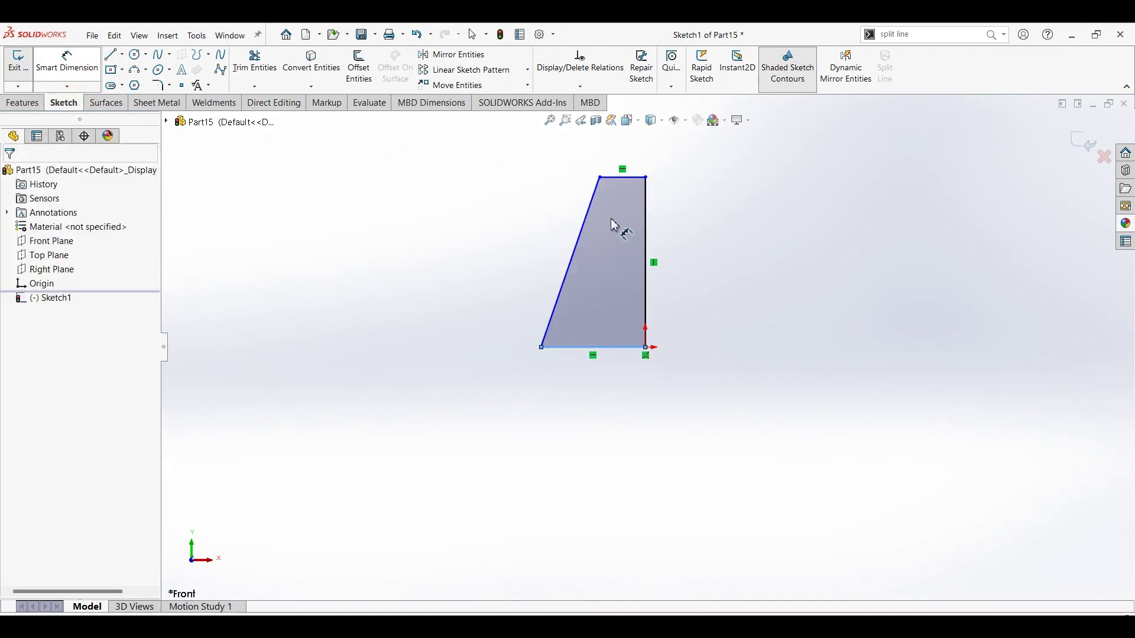
left_click(647, 266)
left_click(688, 260)
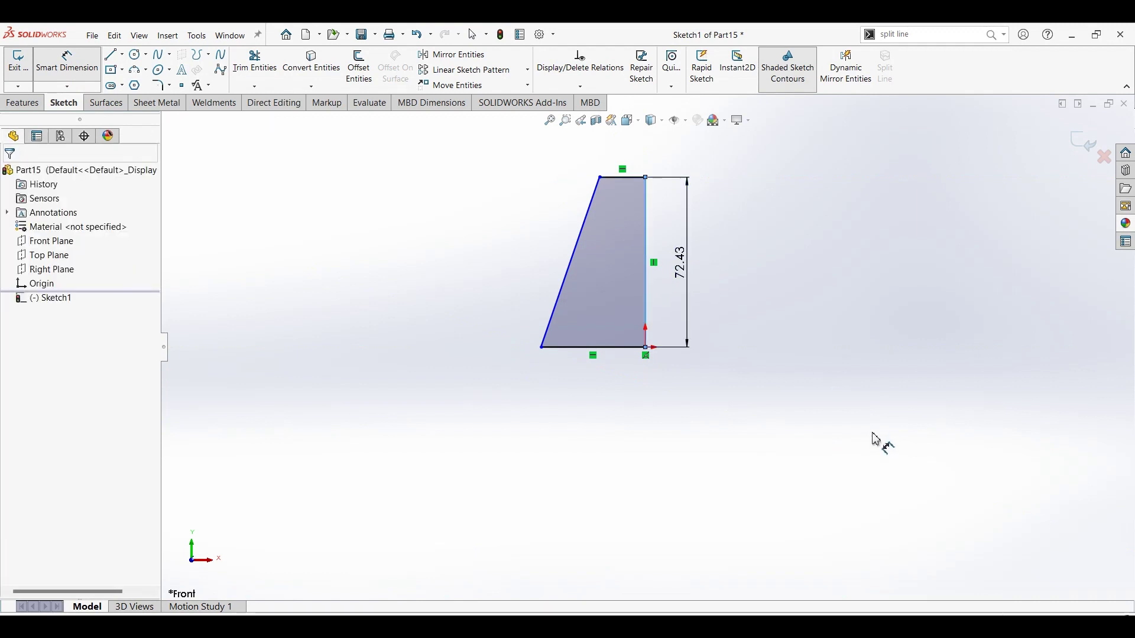
type("76")
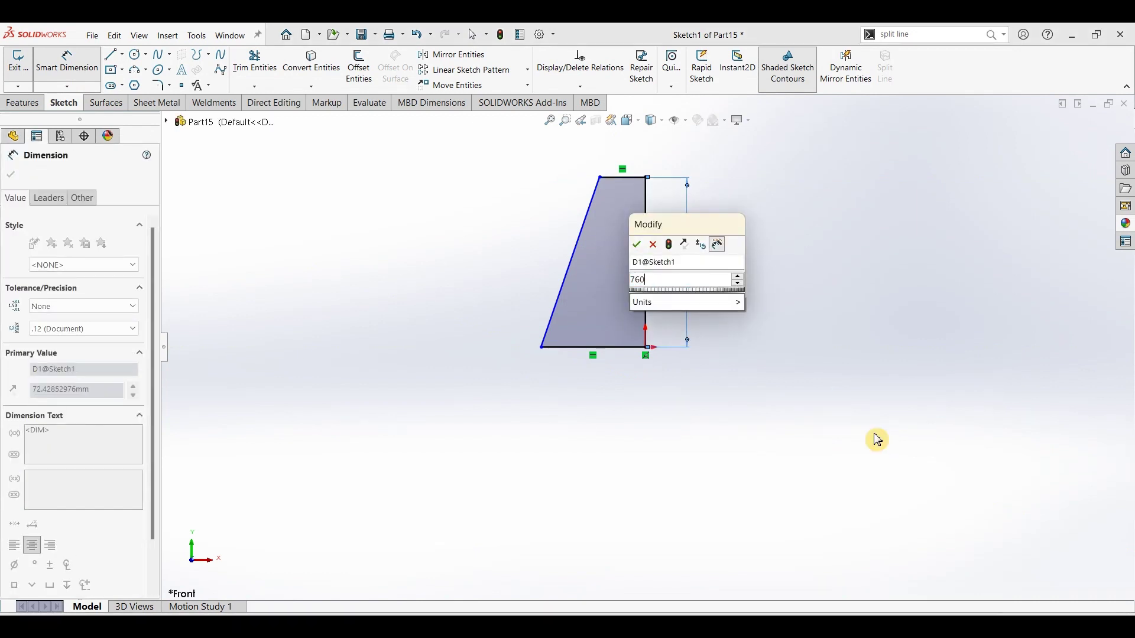
type("0")
key("Return")
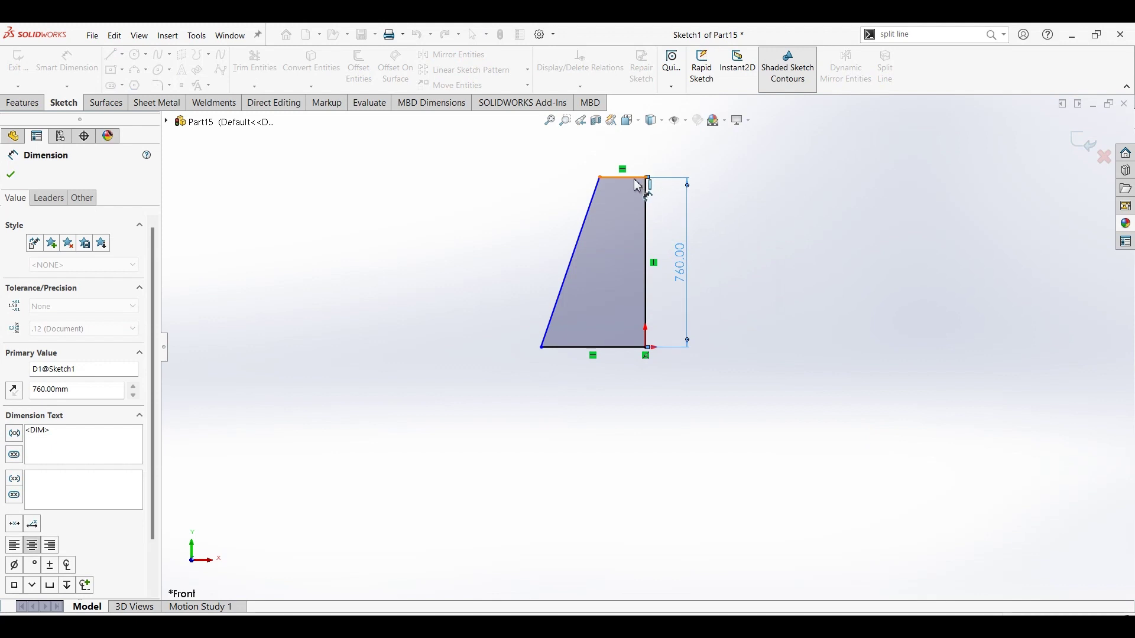
left_click(625, 177)
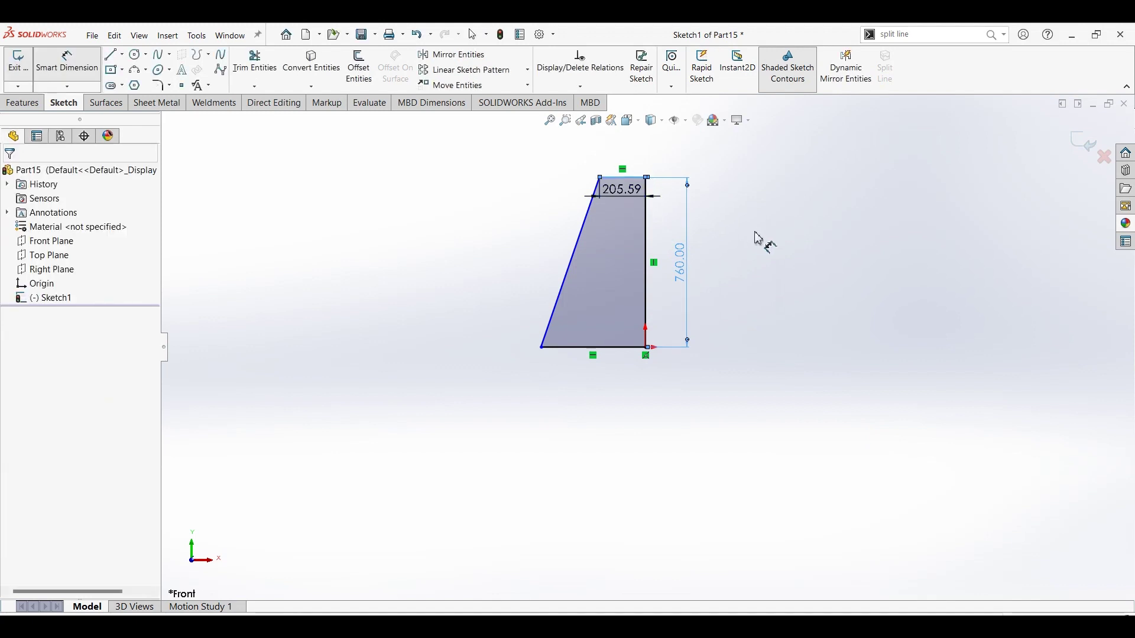
type("25")
key("Return")
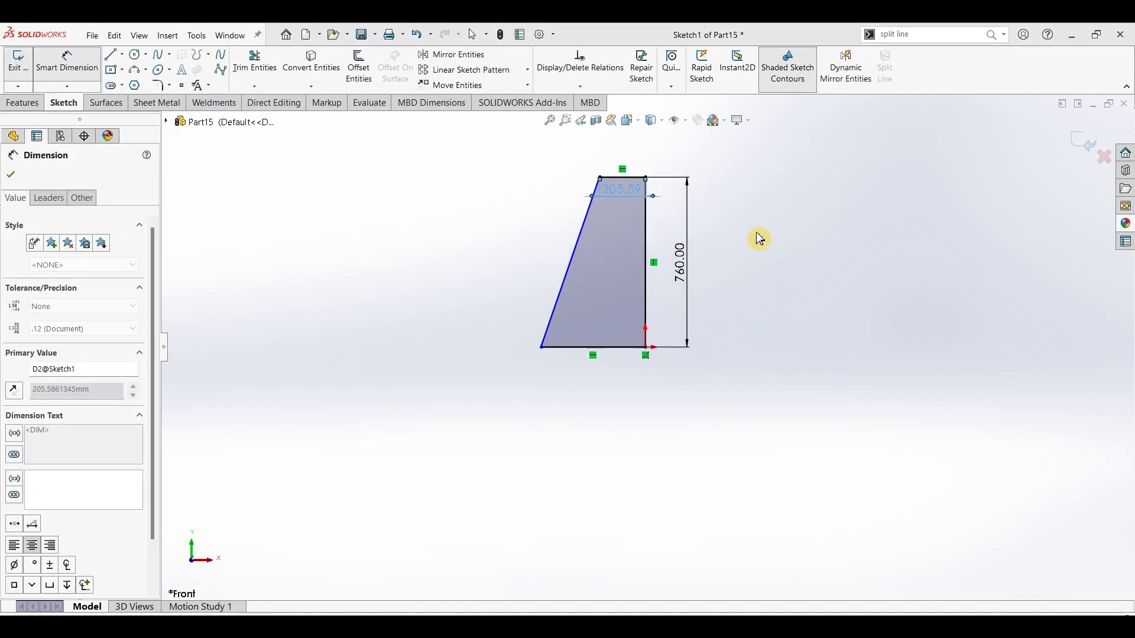
left_click(598, 349)
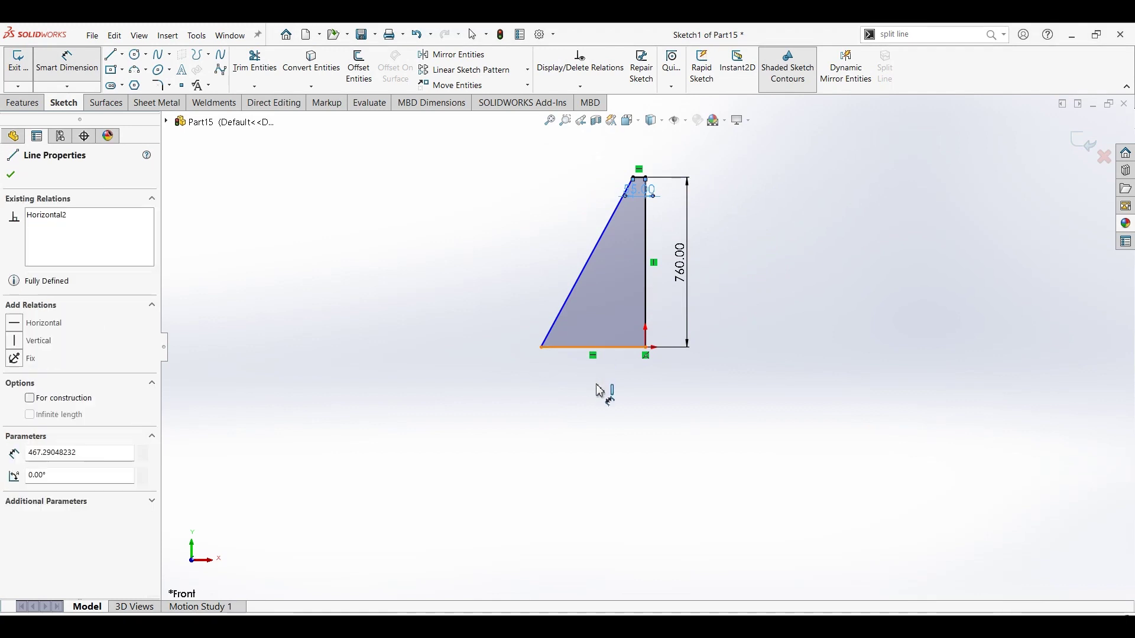
key("Escape")
left_click(600, 391)
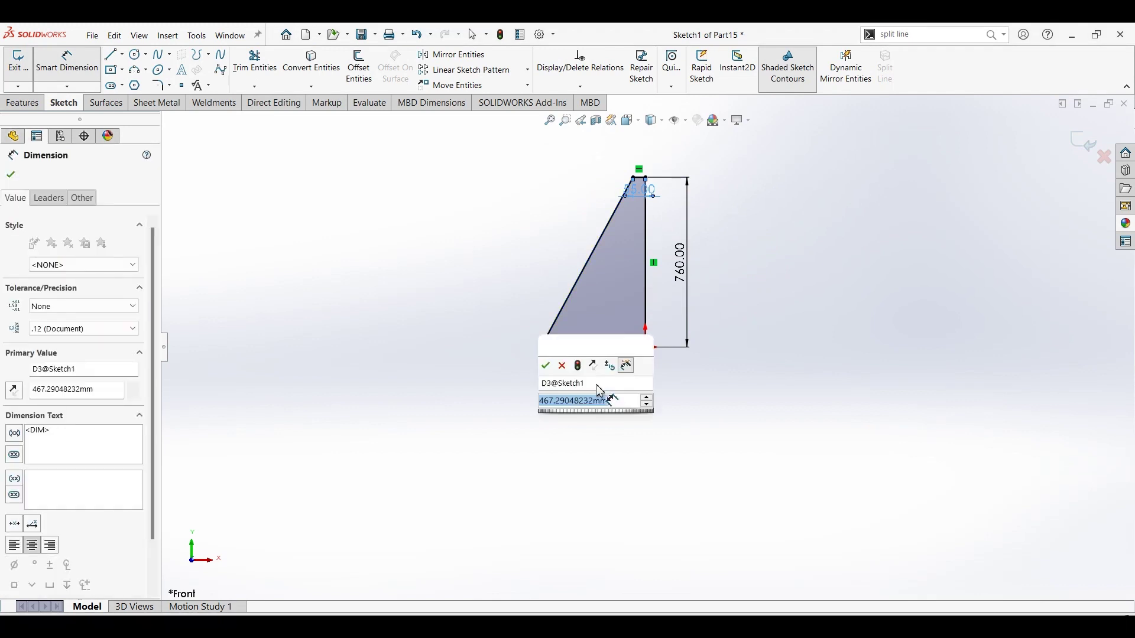
type("210")
key("Return")
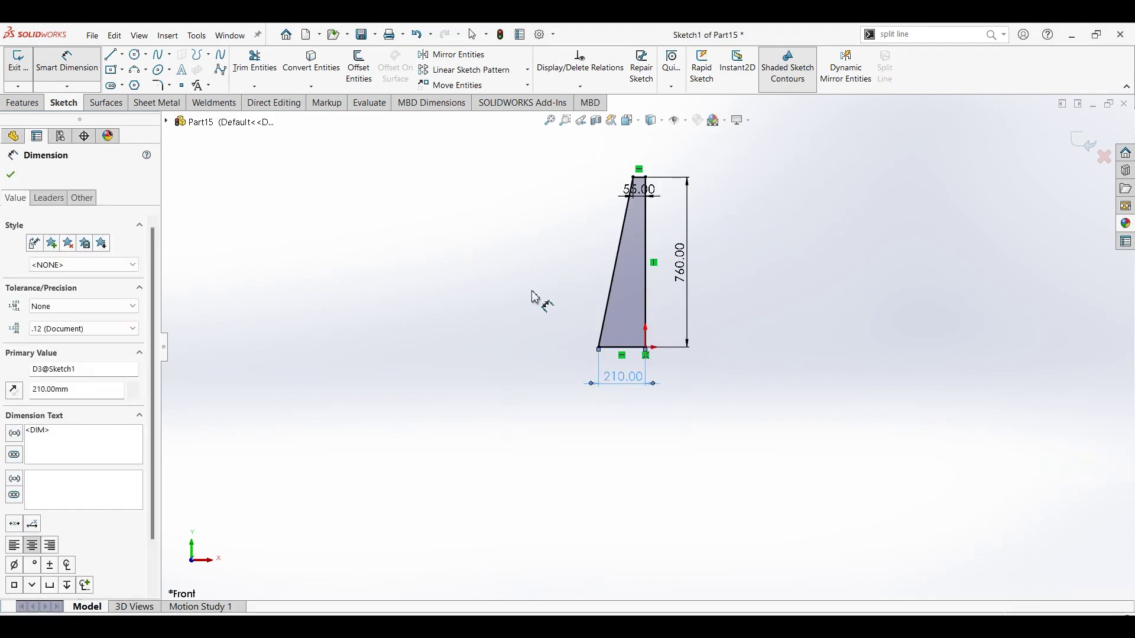
left_click(18, 105)
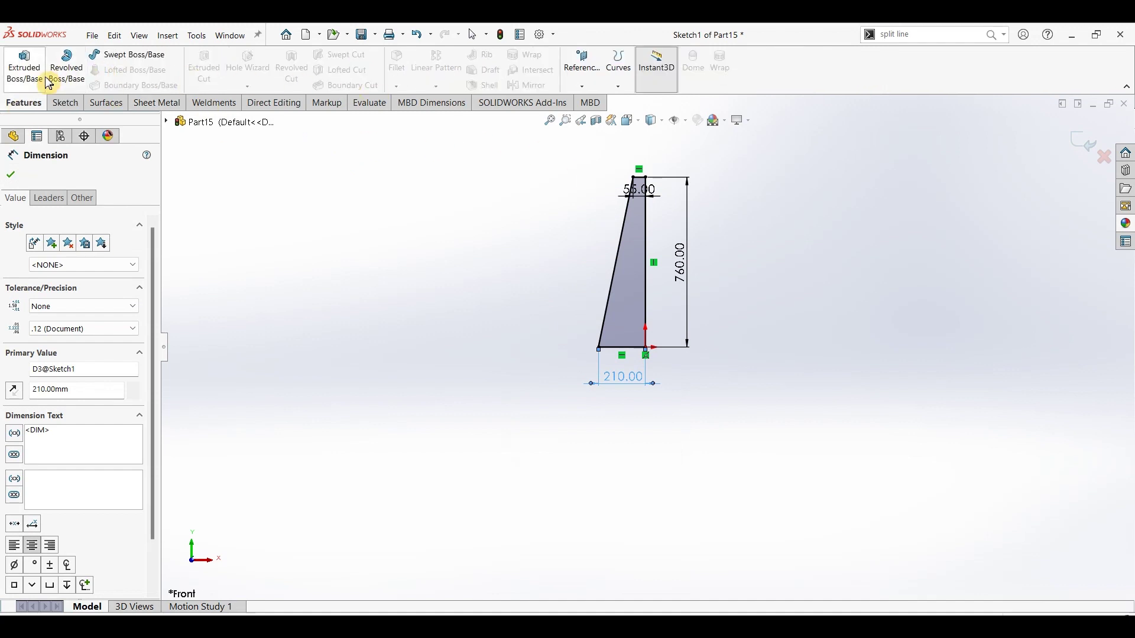
Revolve the profile 360° about its vertical edge, then select the cone's bottom face.
left_click(636, 249)
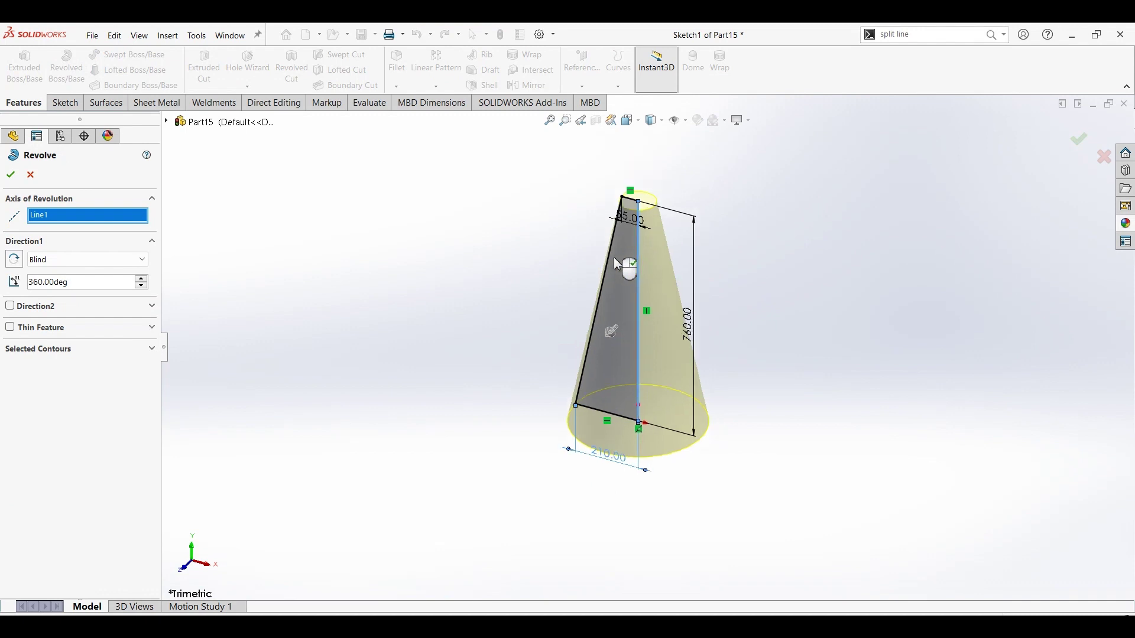
left_click(14, 177)
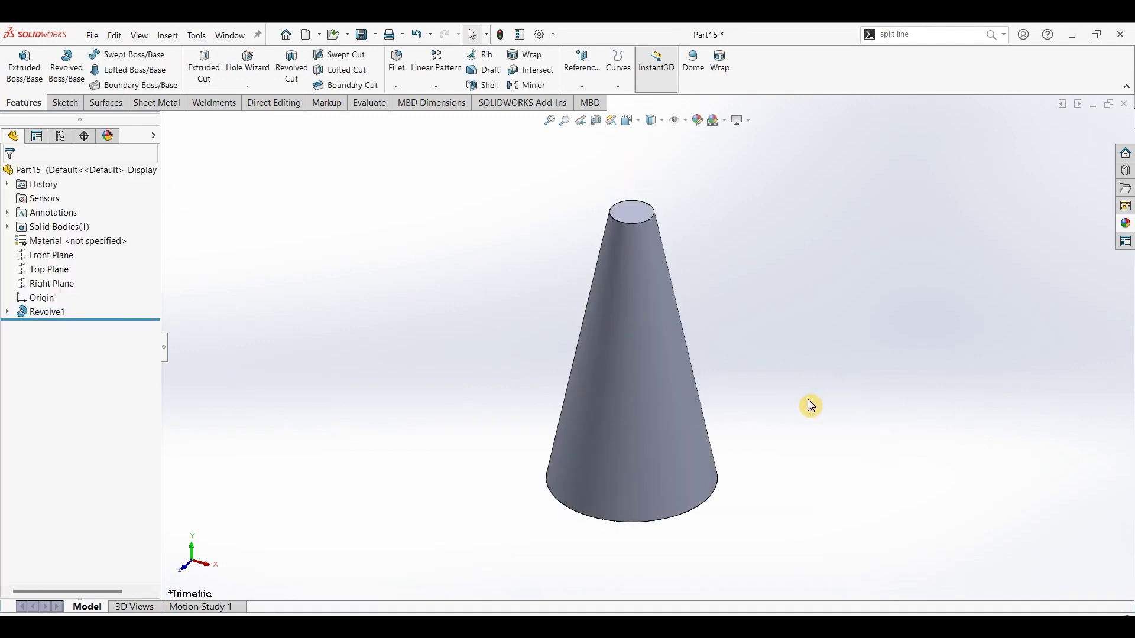
middle_click_drag(810, 406, 866, 261)
middle_click_drag(748, 416, 608, 486)
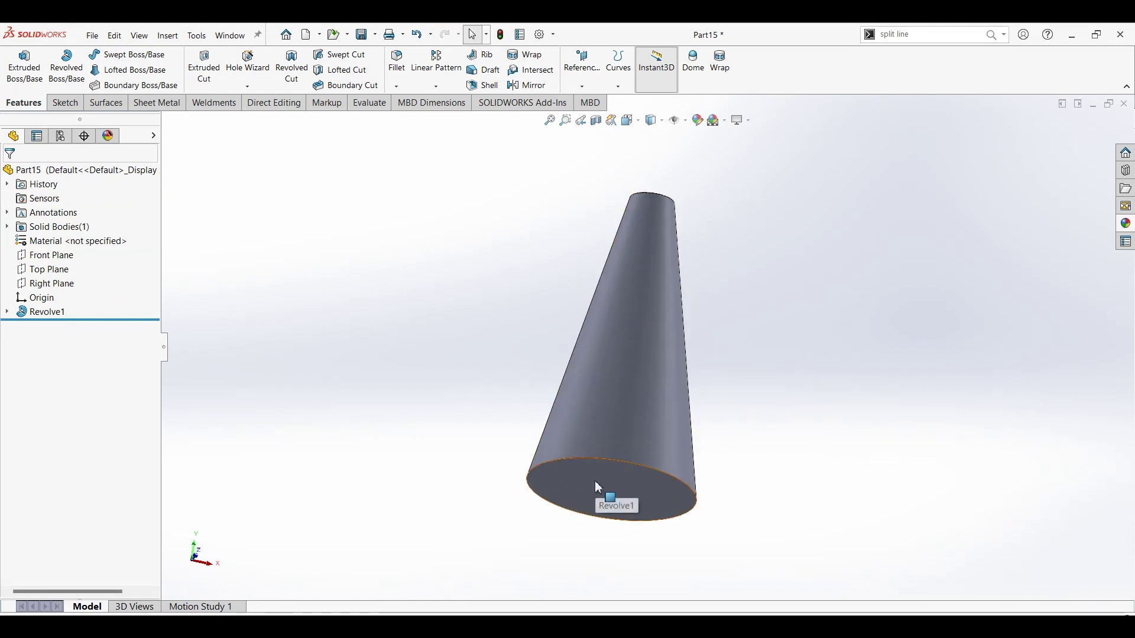
left_click(596, 484)
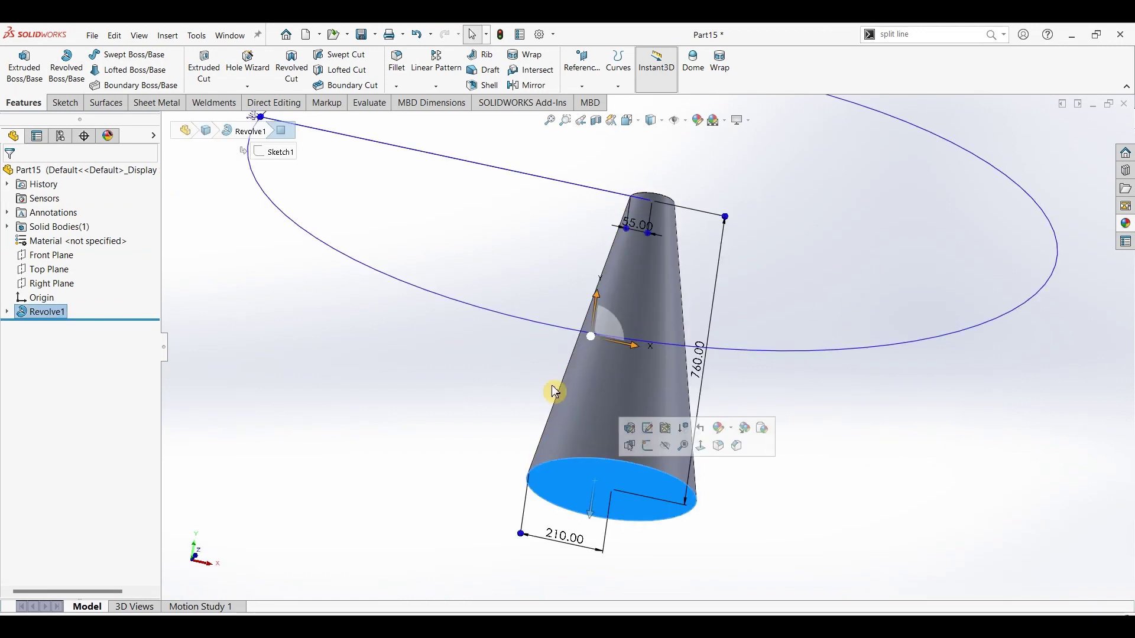
Sketch a centre rectangle around the base circle on the cone's bottom face.
left_click(63, 104)
left_click(18, 62)
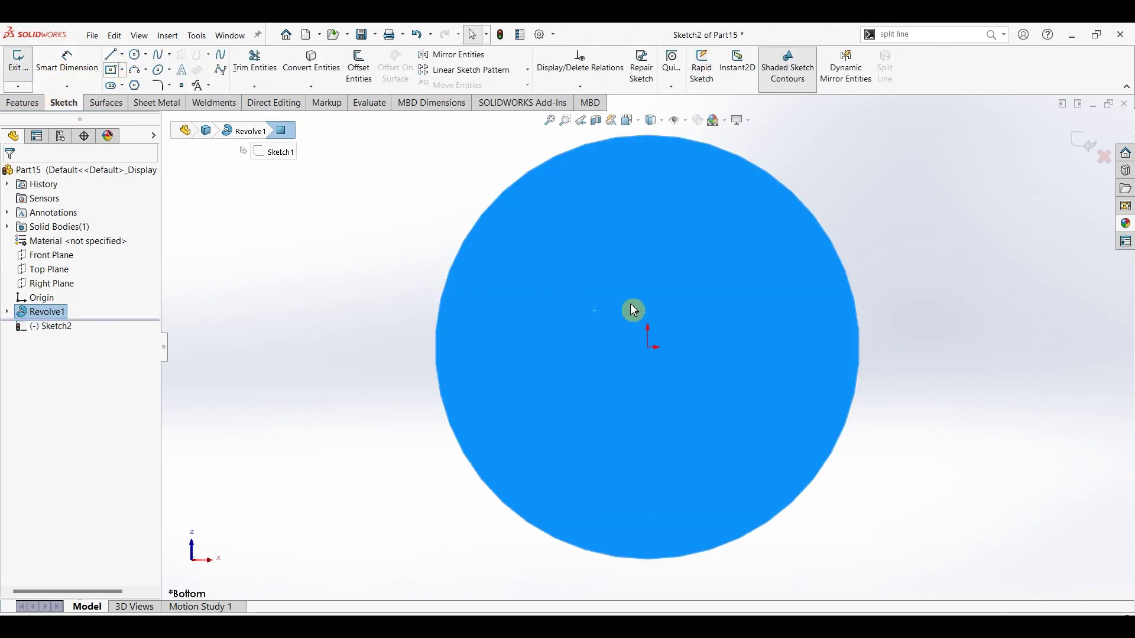
key("r")
left_click(652, 347)
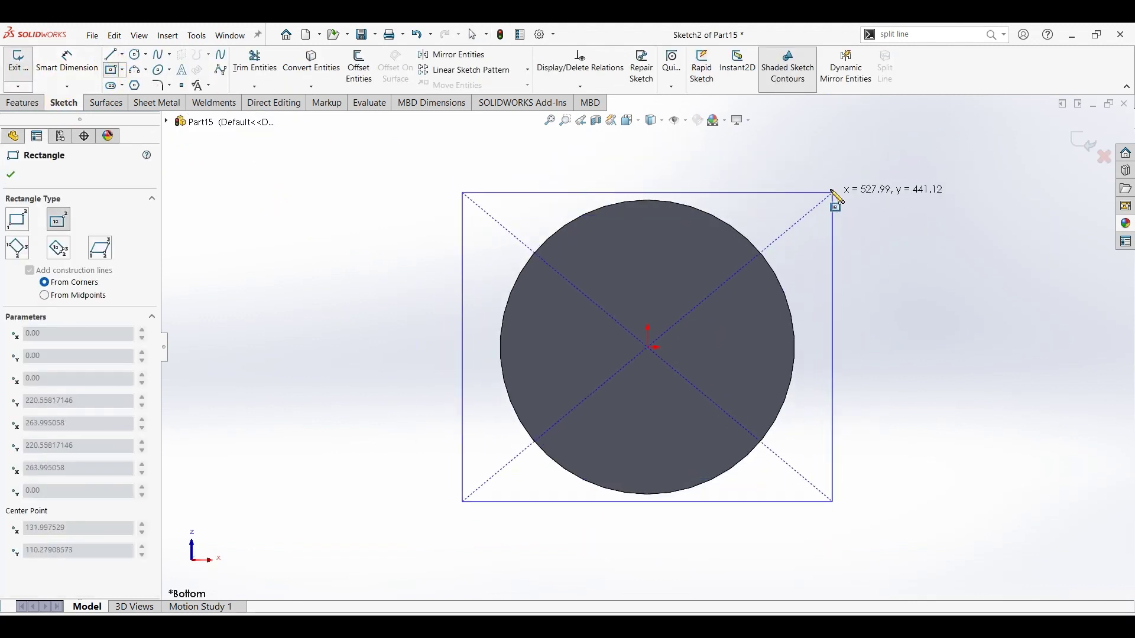
left_click(834, 177)
key("Escape")
key("Escape")
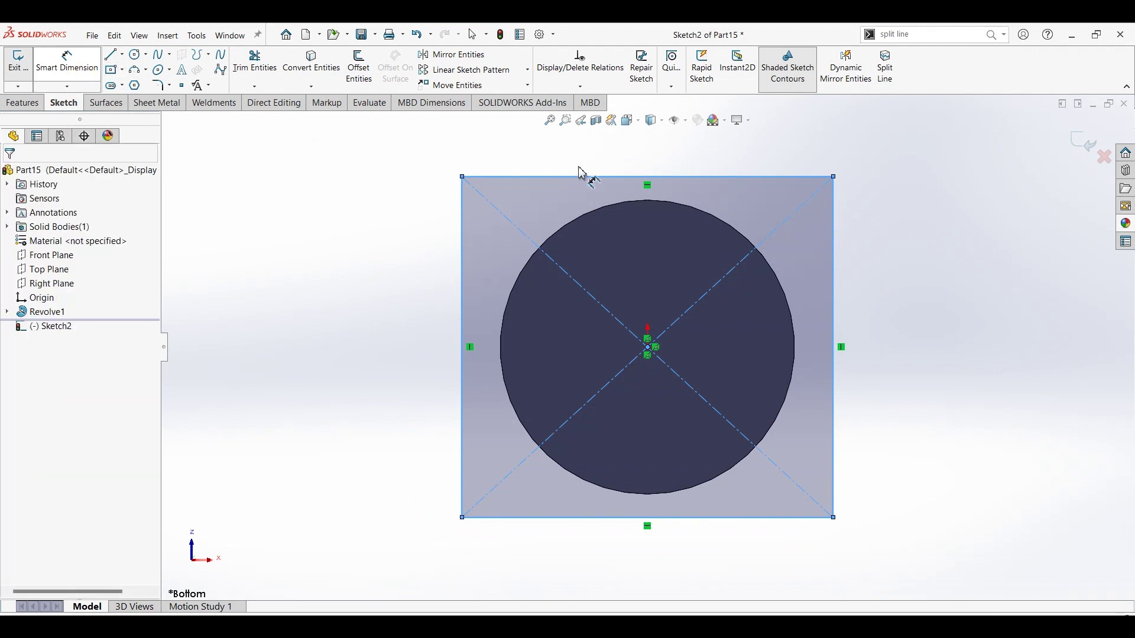
Dimension the rectangle 500 by 500 so it is square.
left_click(621, 166)
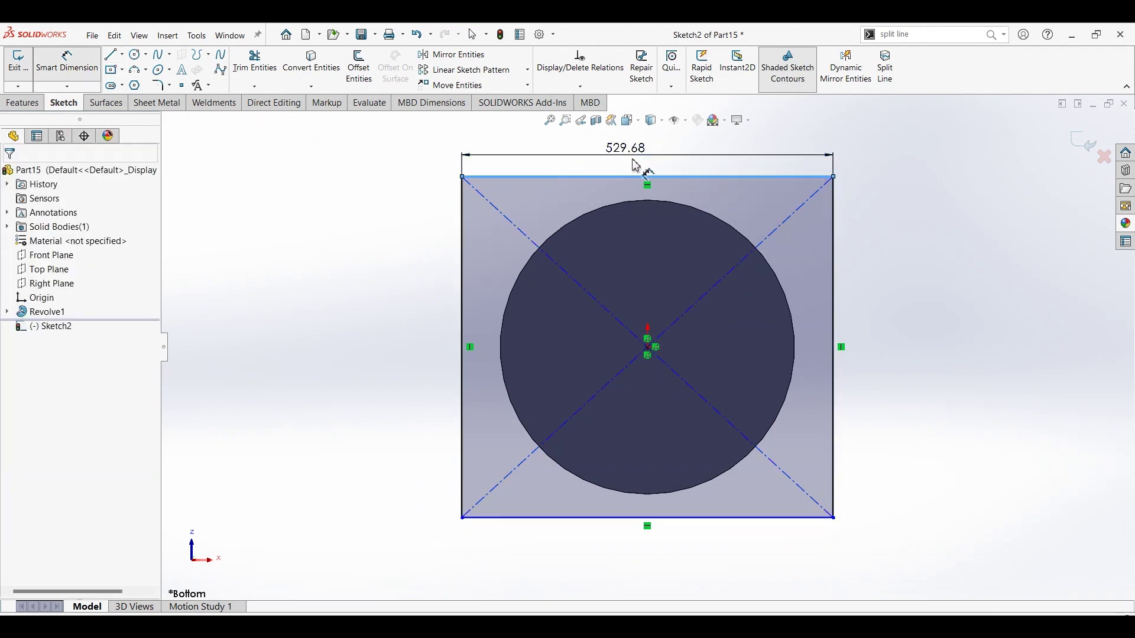
left_click(634, 157)
type("500")
key("Return")
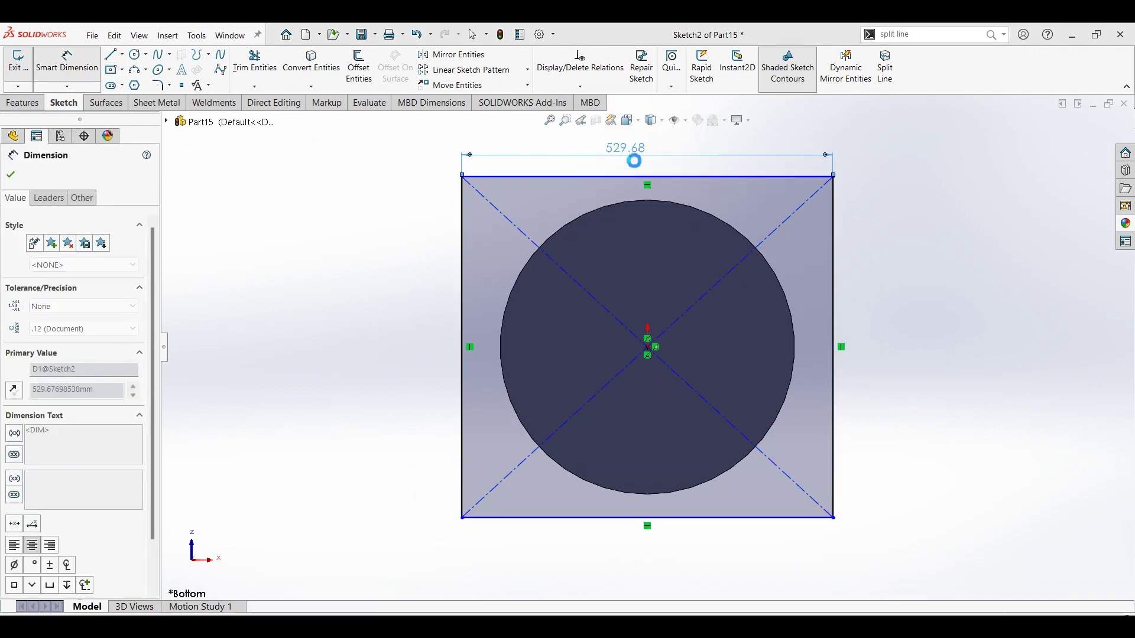
left_click(862, 319)
left_click(887, 328)
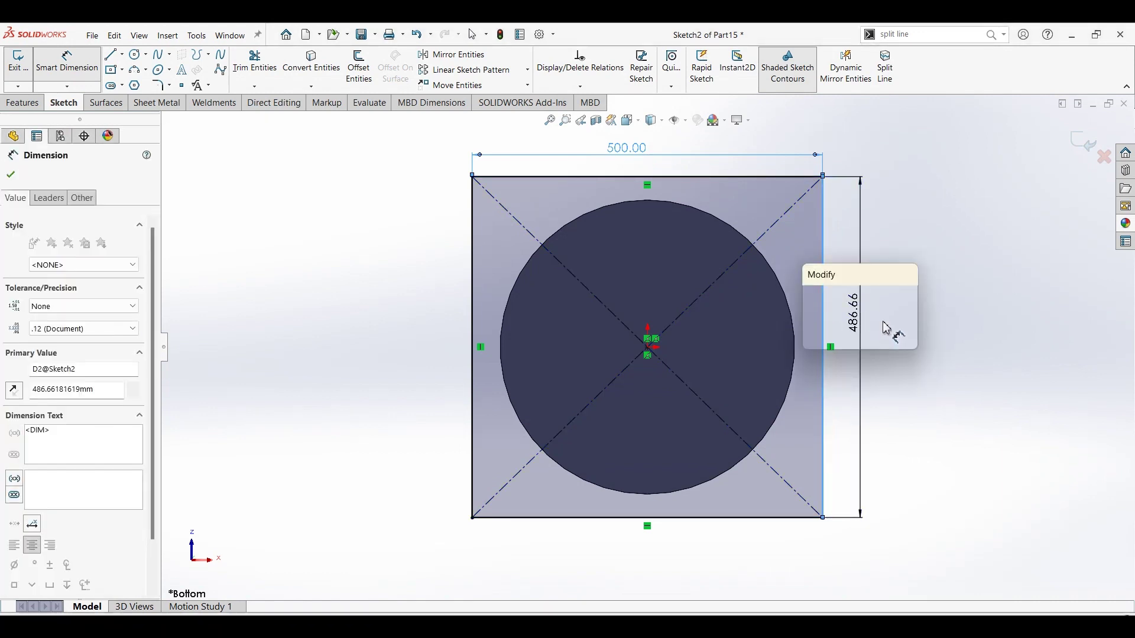
key("Return")
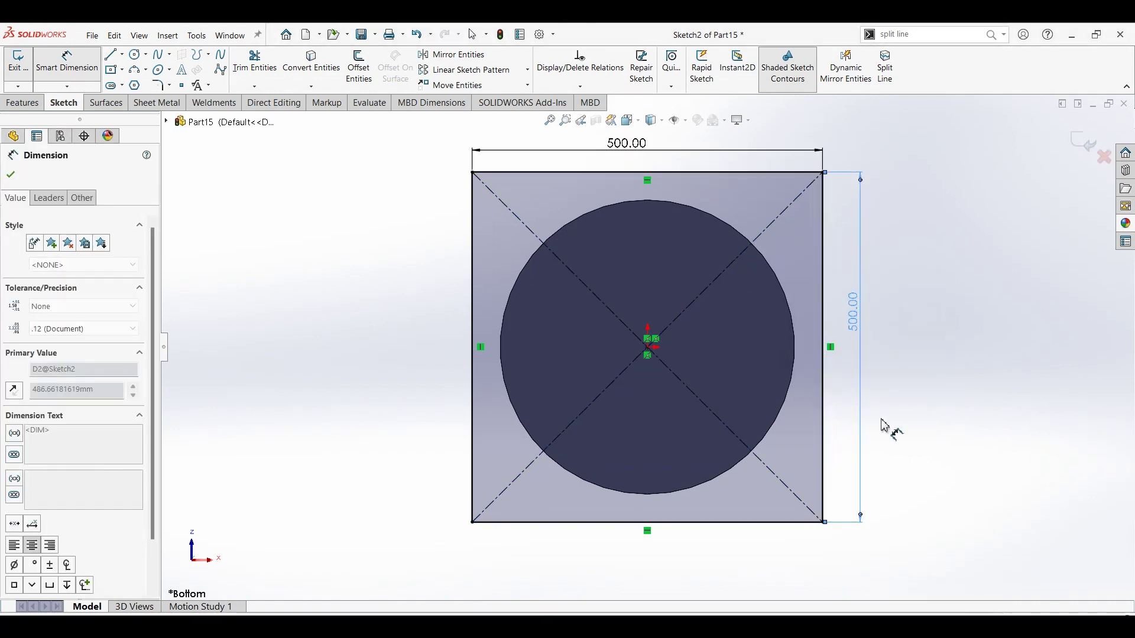
key("Escape")
Round all four square corners with a 50 mm sketch fillet.
left_click(166, 88)
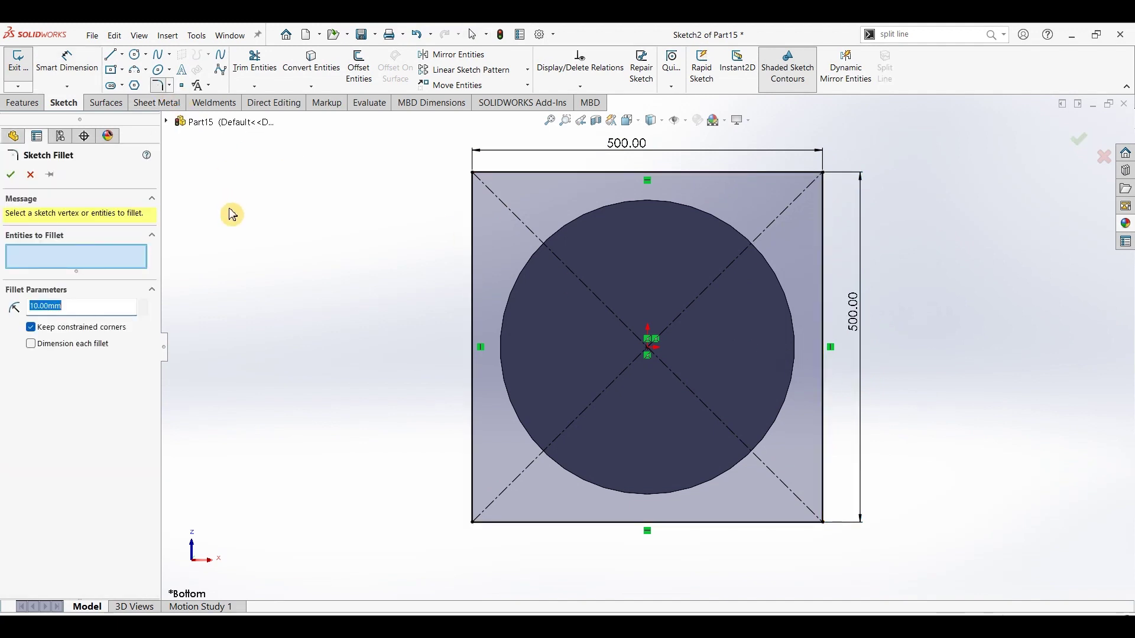
key("ctrl+a")
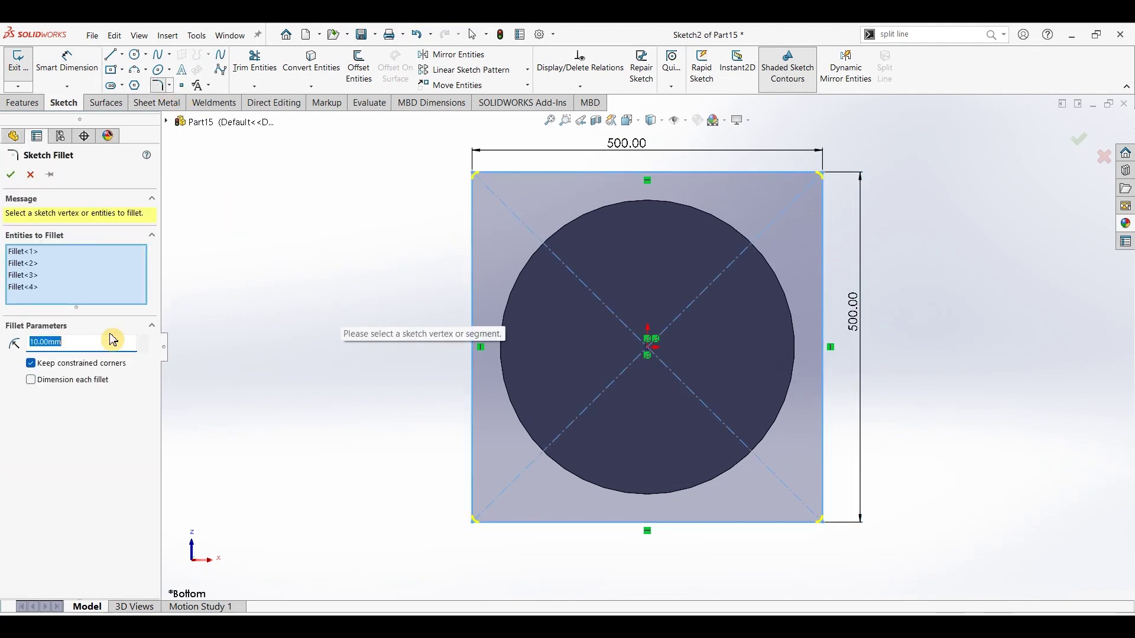
type("50")
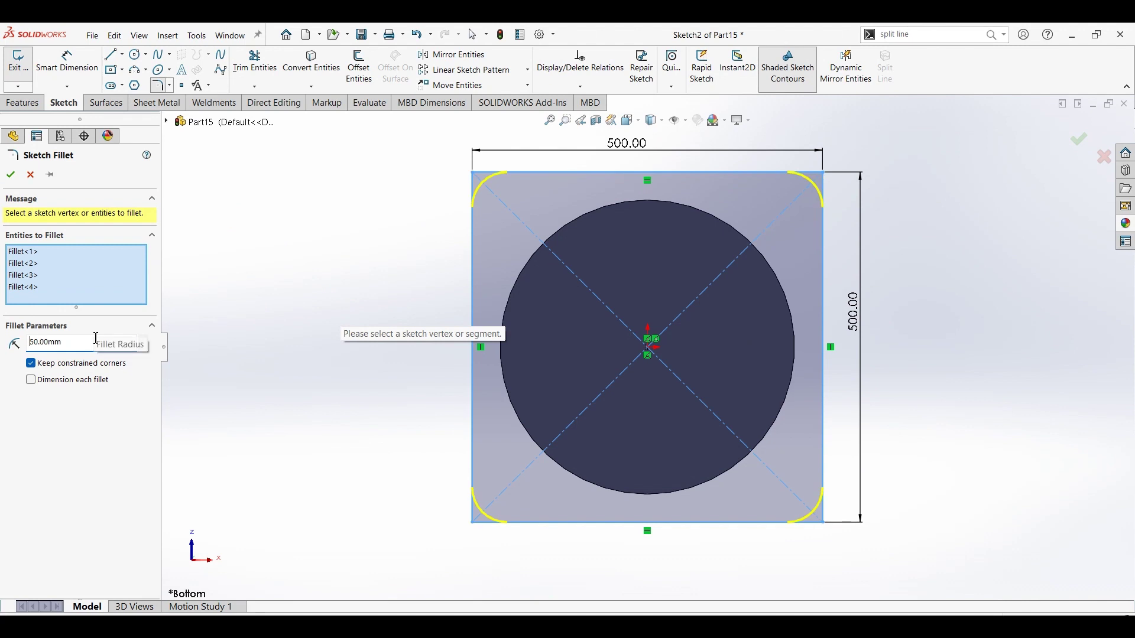
key("Return")
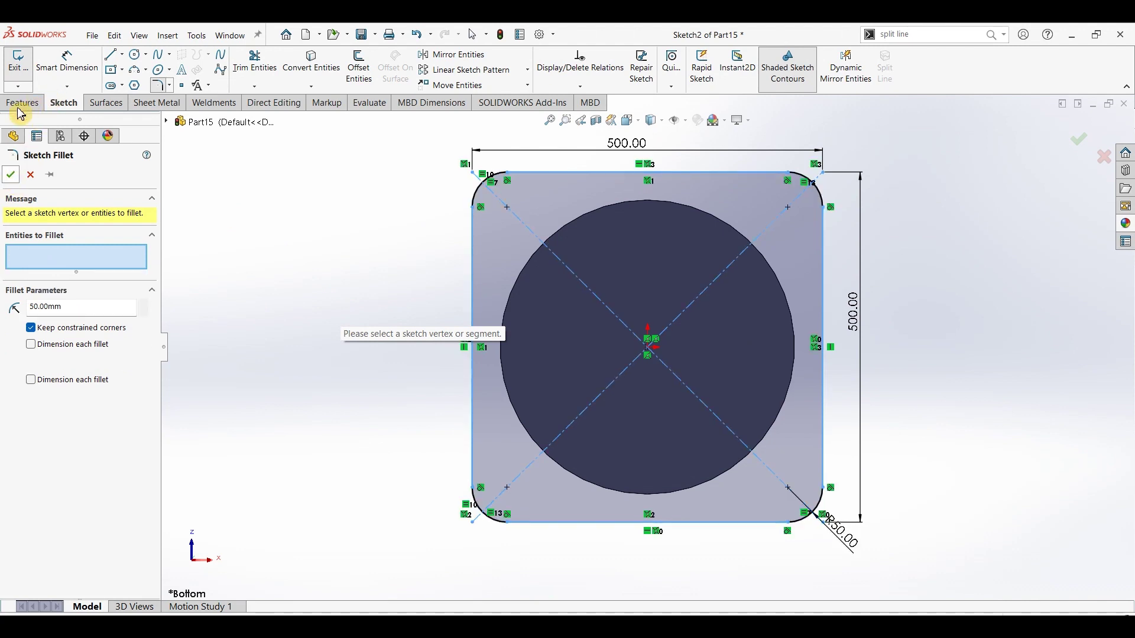
key("Return")
left_click(21, 107)
Extrude the rounded square 20 mm deep as Boss-Extrude1 and view the base from below.
left_click(24, 66)
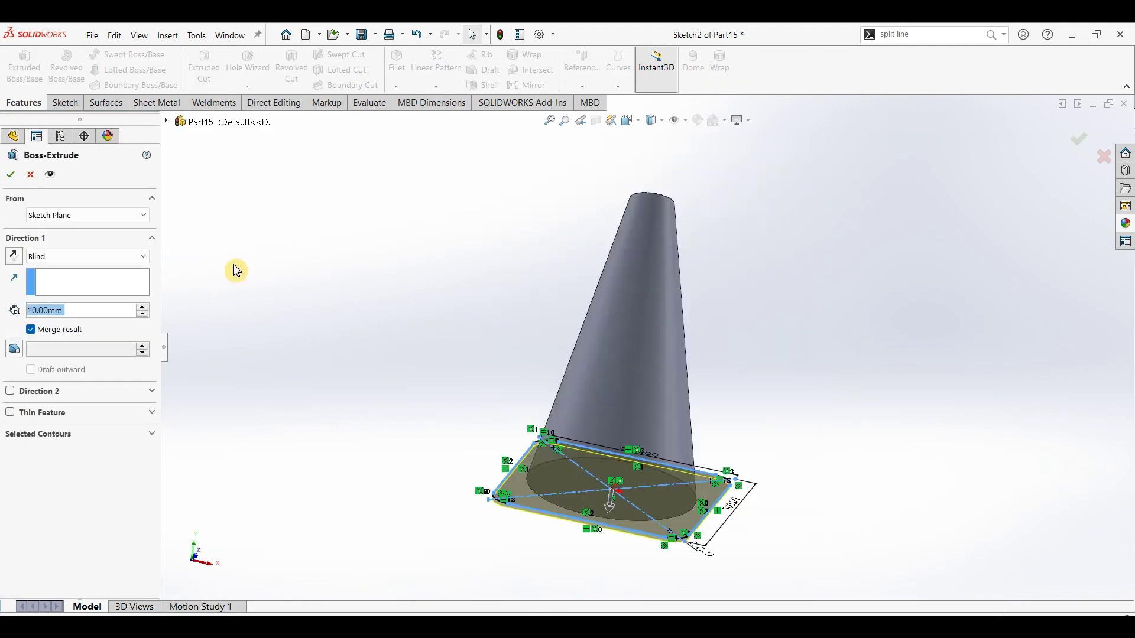
type("20")
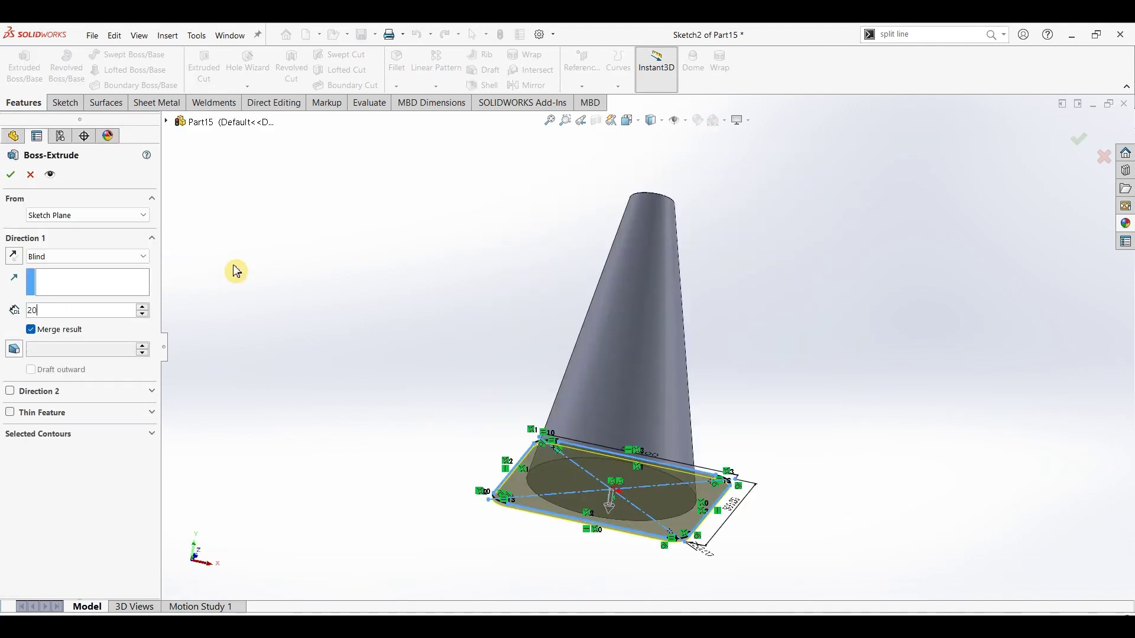
key("Return")
left_click(11, 177)
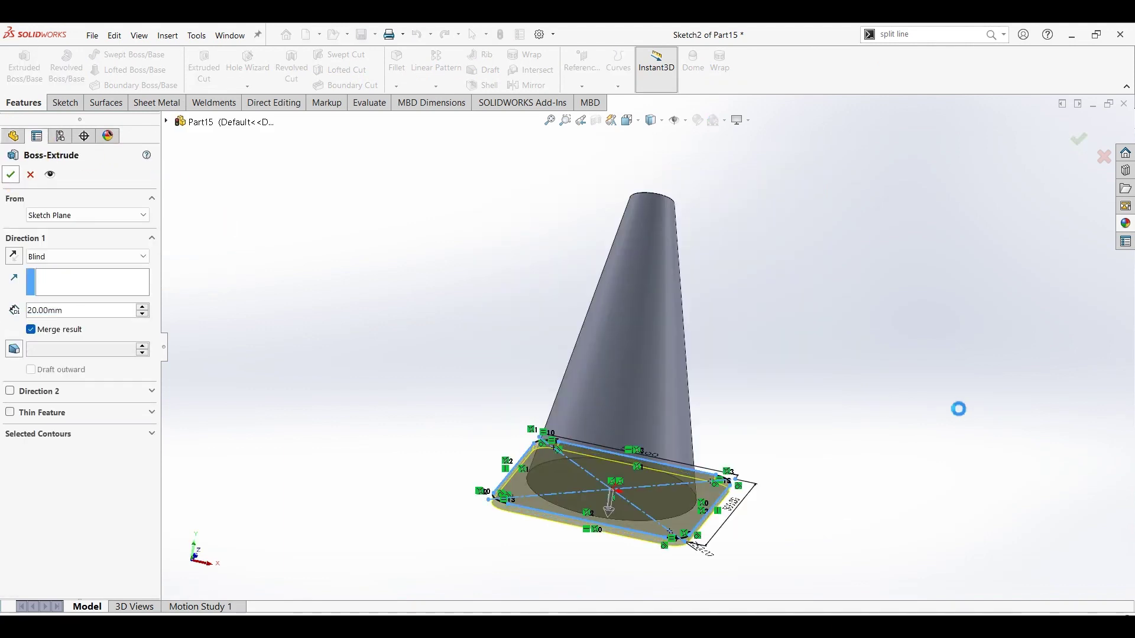
key("ctrl+7")
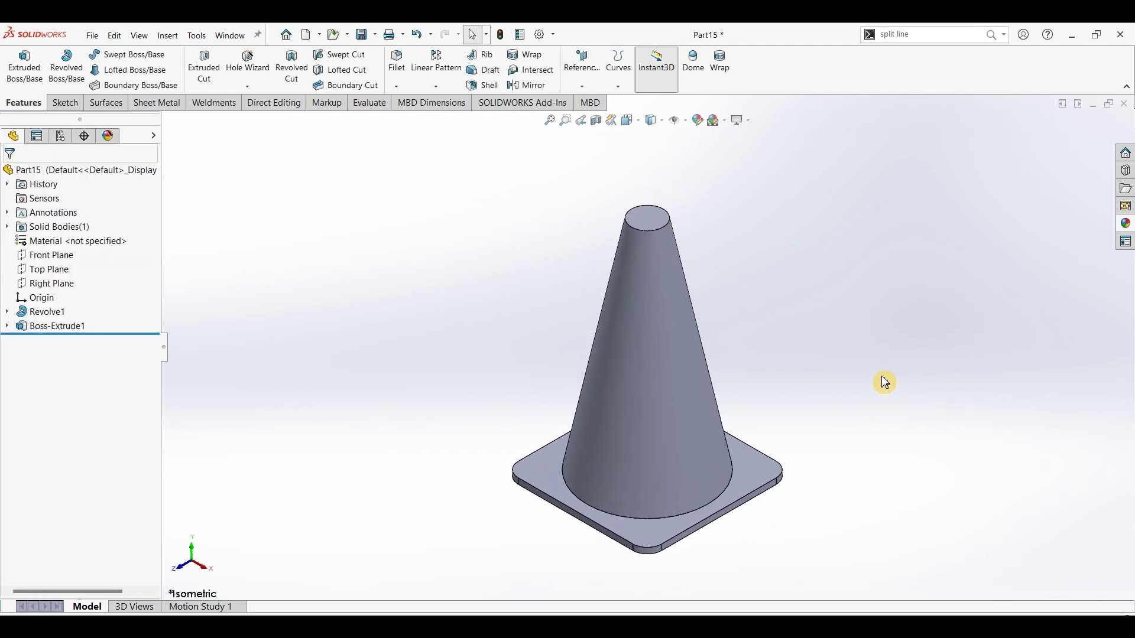
mouse_move(810, 458)
middle_mouse_down()
mouse_move(861, 272)
mouse_move(801, 498)
middle_mouse_up()
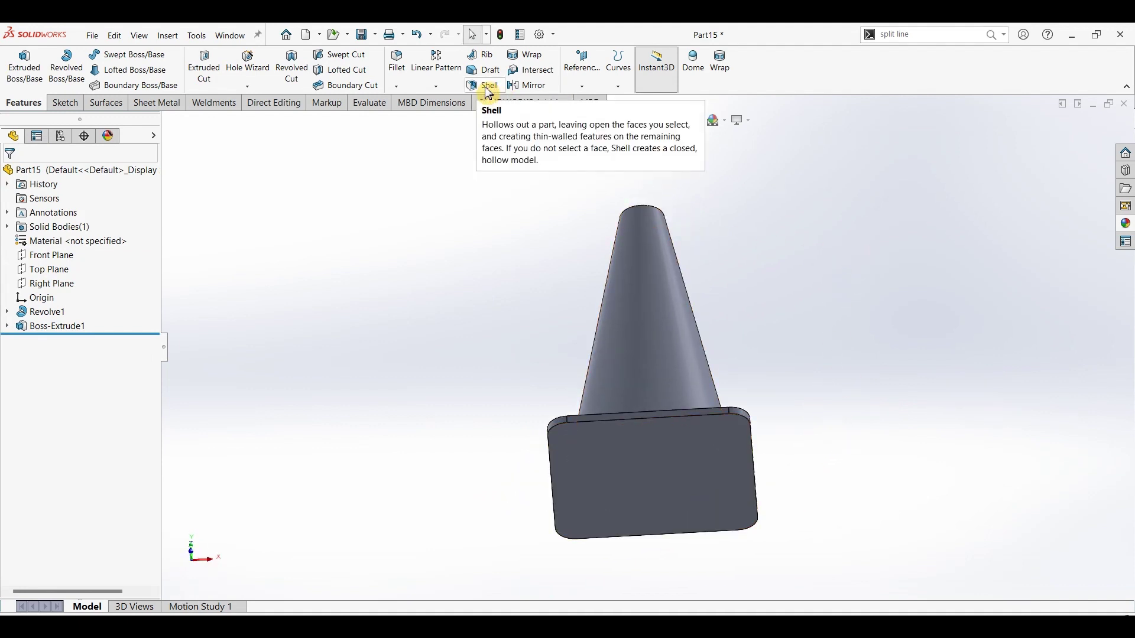
Shell the cone with 4 mm walls, removing the bottom face, found via command search.
left_click(1007, 35)
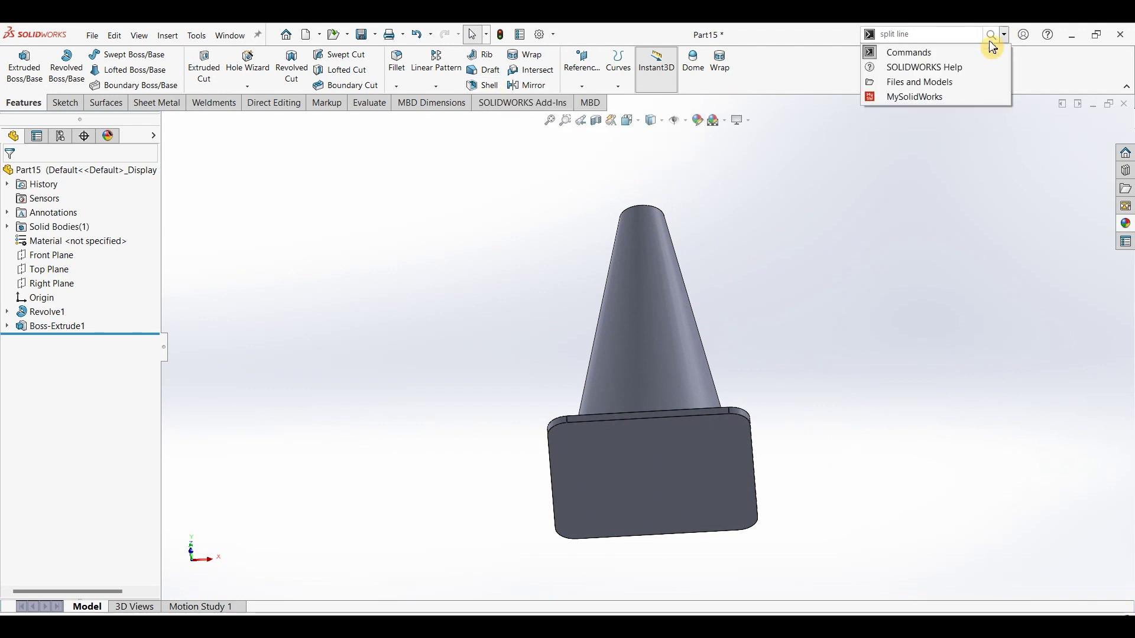
left_click(927, 53)
type("s")
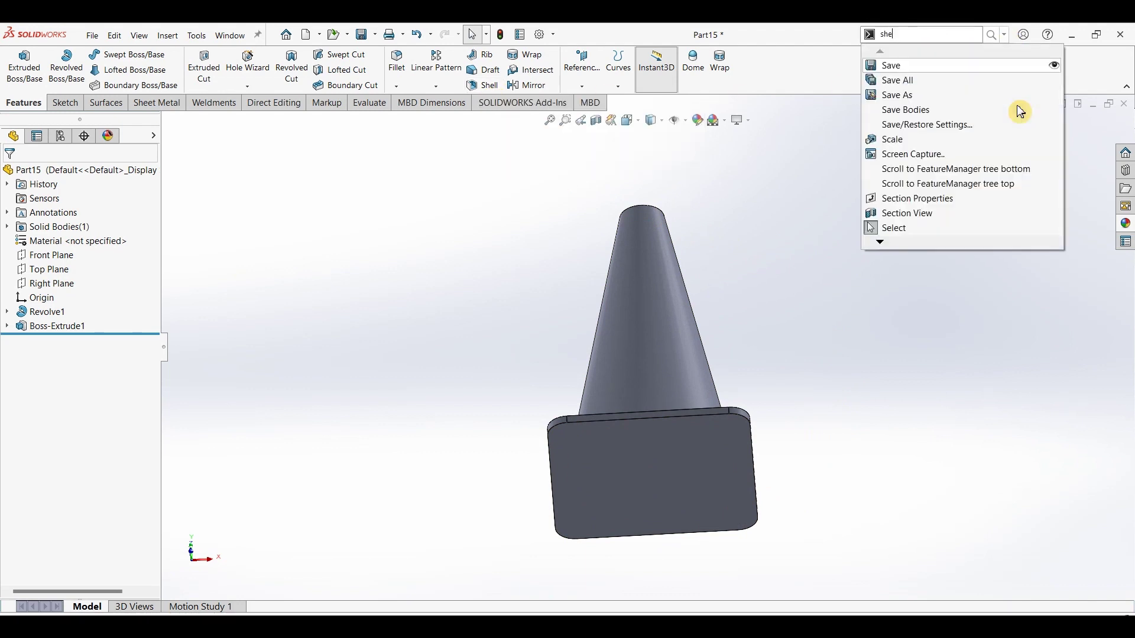
type("hell")
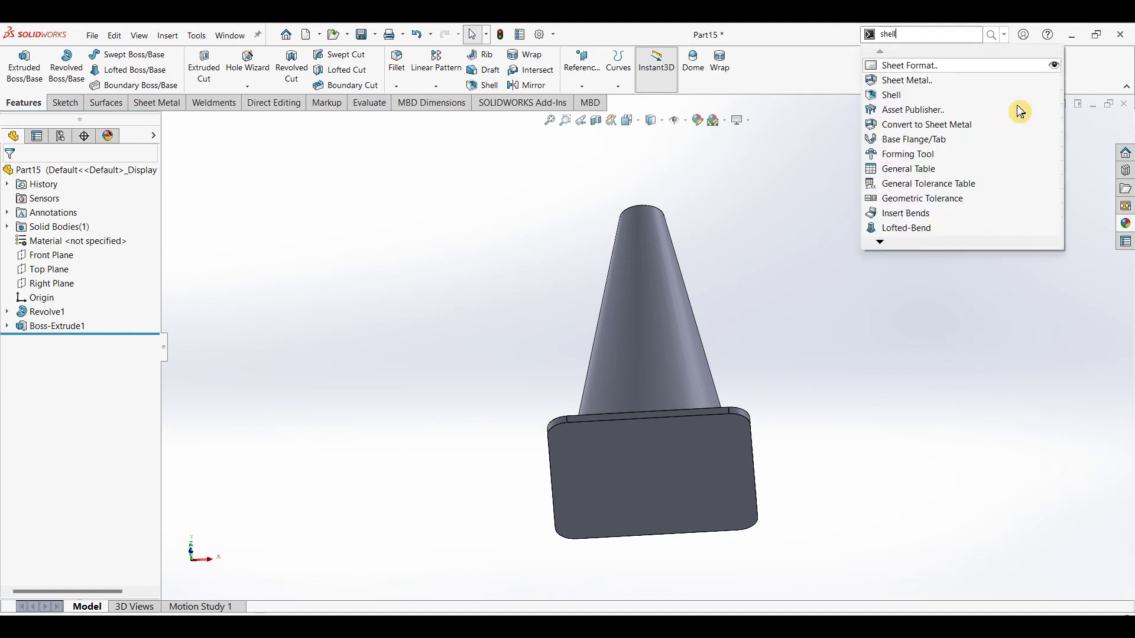
left_click(942, 57)
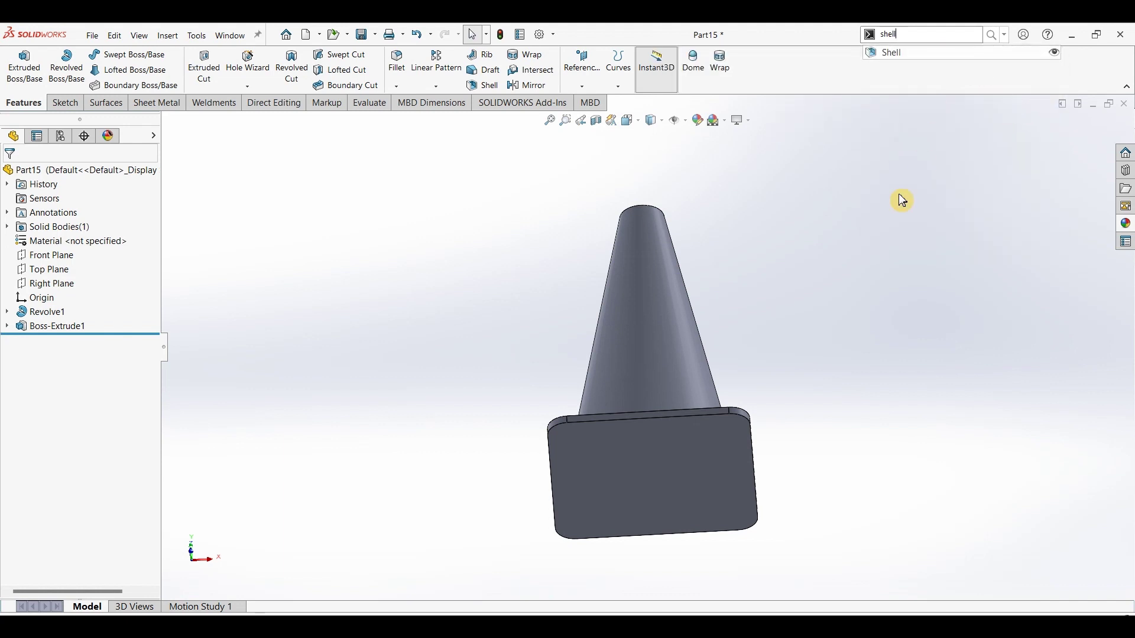
left_click(625, 490)
double_click(45, 219)
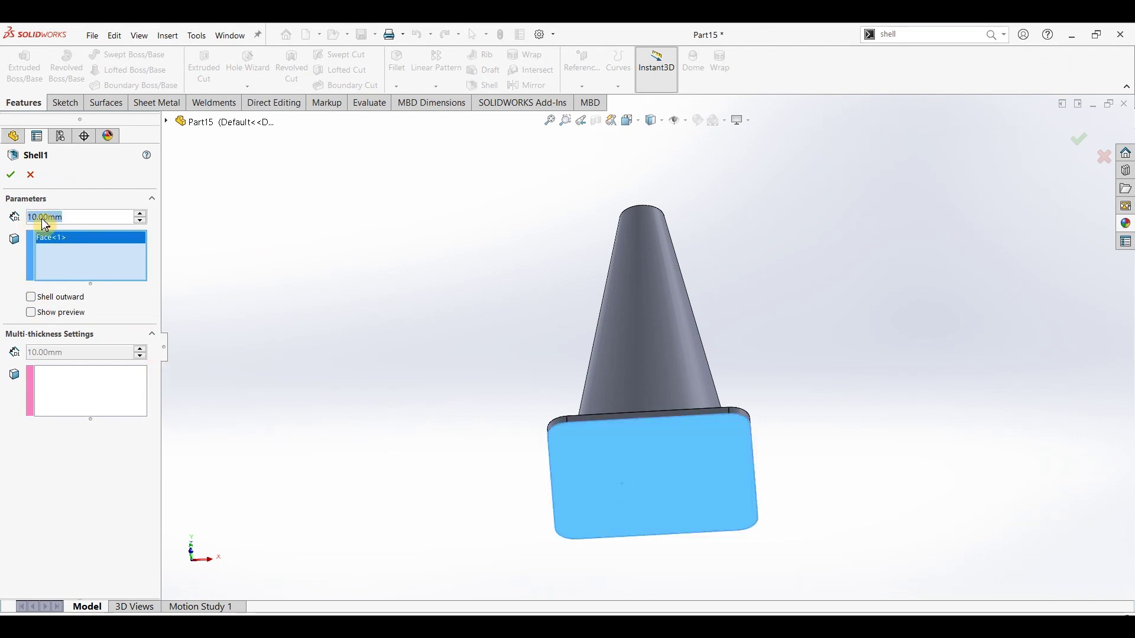
type("4")
key("Return")
left_click(118, 233)
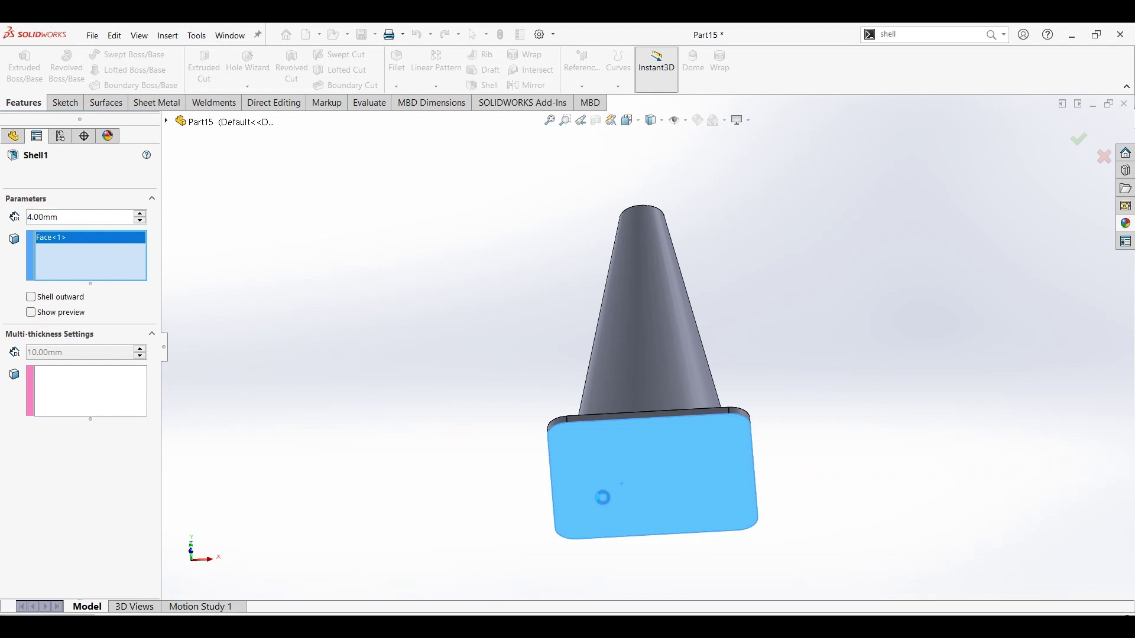
mouse_move(717, 385)
middle_mouse_down()
mouse_move(788, 322)
mouse_move(800, 243)
mouse_move(770, 342)
middle_mouse_up()
mouse_move(770, 469)
middle_mouse_down()
mouse_move(722, 324)
mouse_move(708, 452)
mouse_move(684, 287)
middle_mouse_up()
middle_click_drag(686, 222, 669, 225)
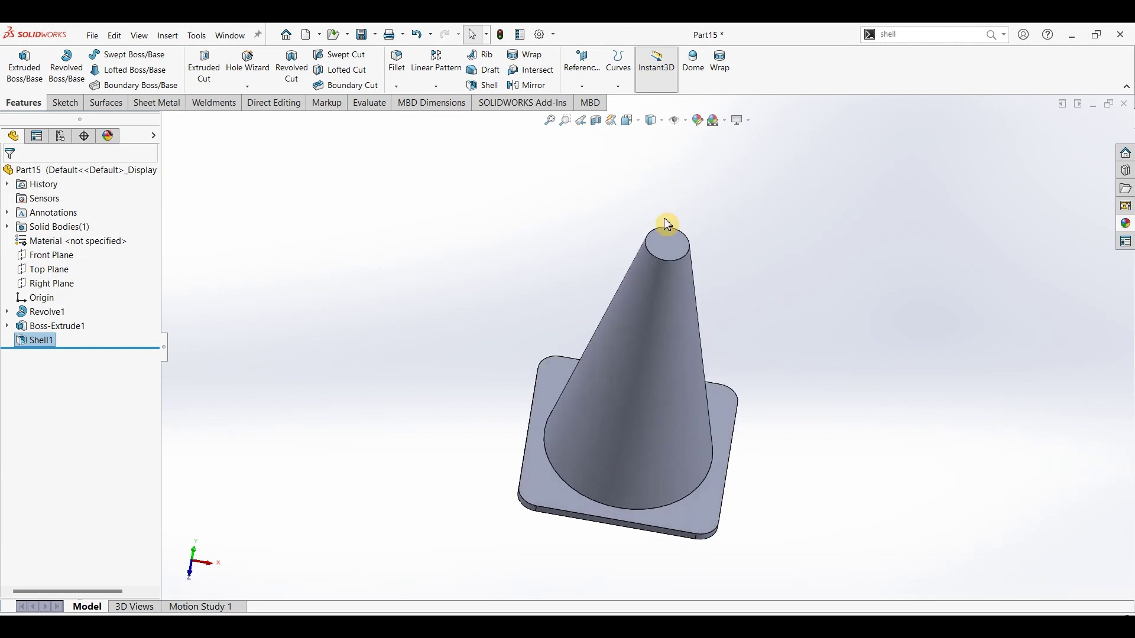
Sketch a 32 mm diameter circle centred on the cone's top face.
left_click(663, 243)
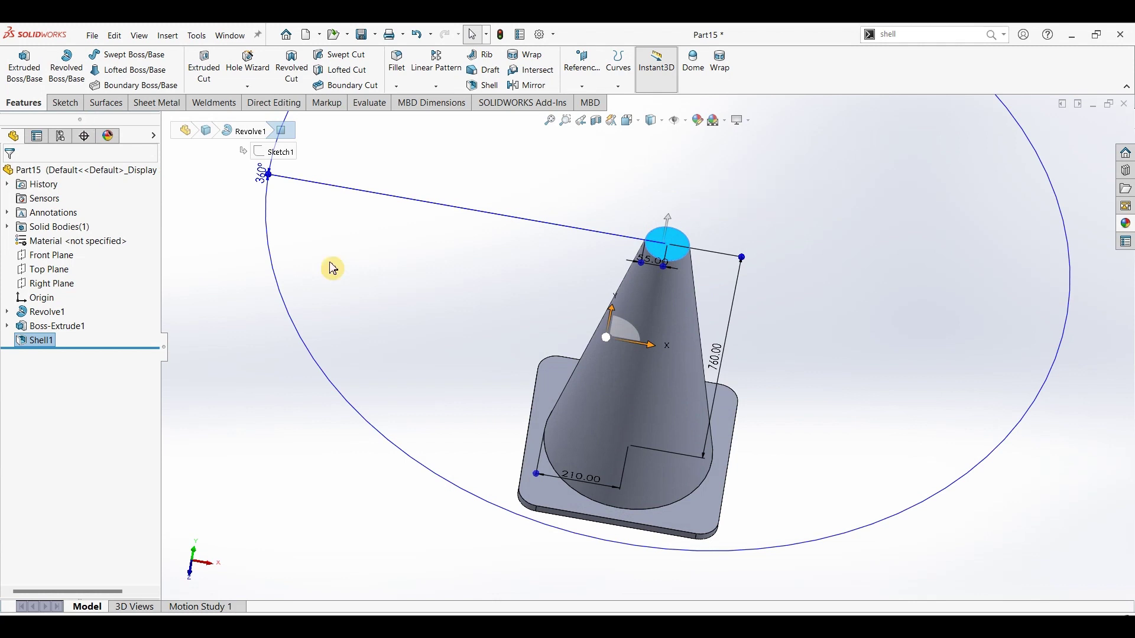
left_click(80, 110)
left_click(34, 78)
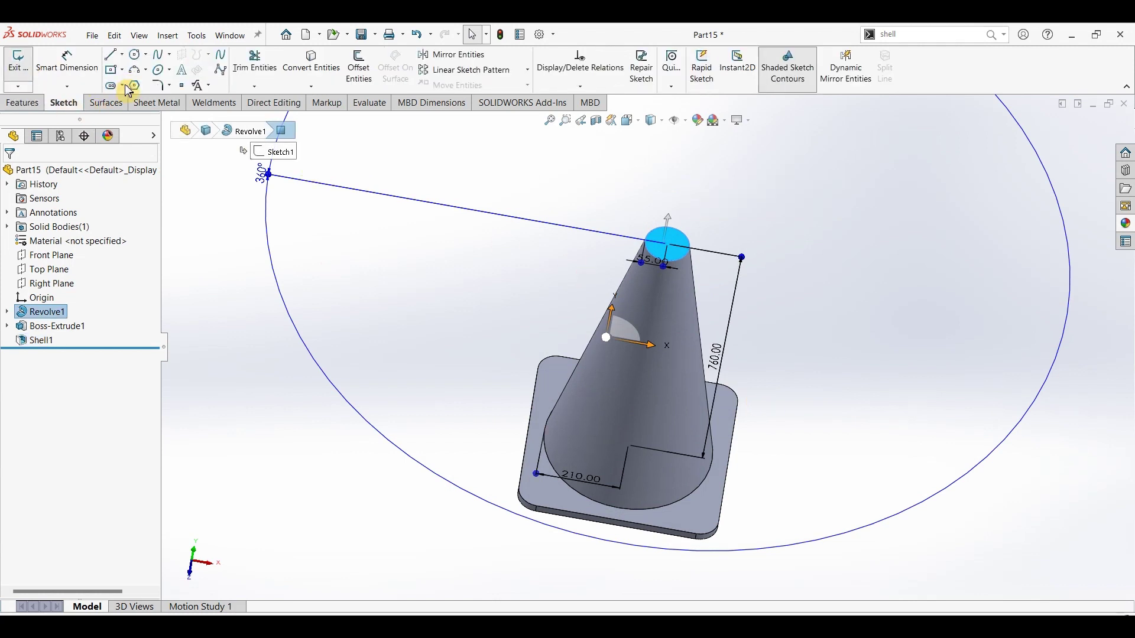
left_click(136, 54)
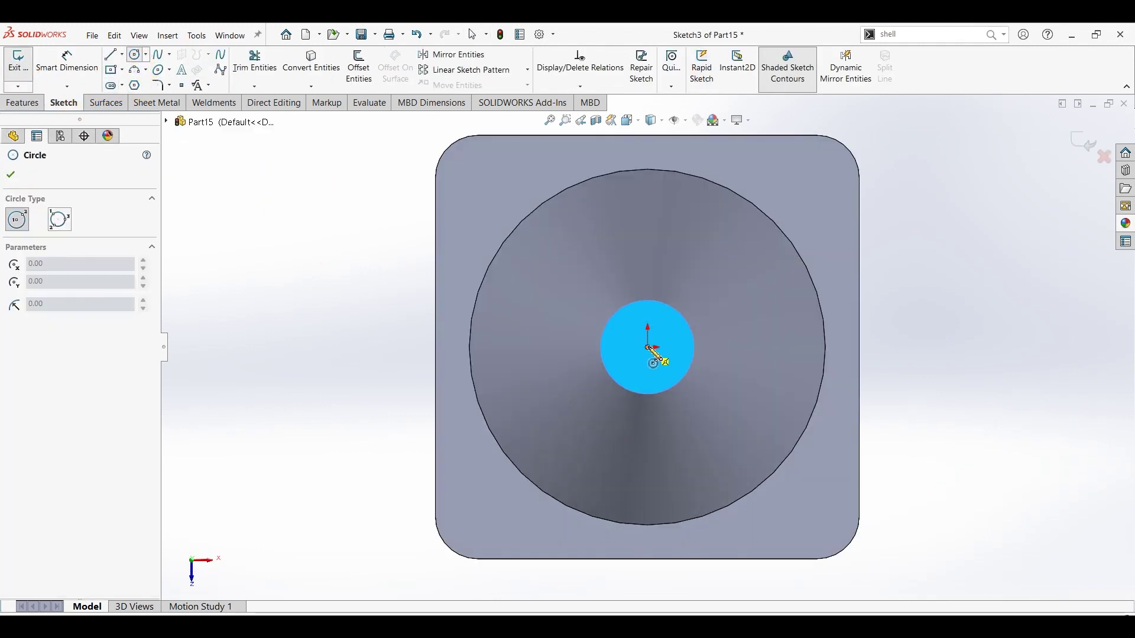
left_click(649, 347)
left_click(680, 340)
left_click(66, 61)
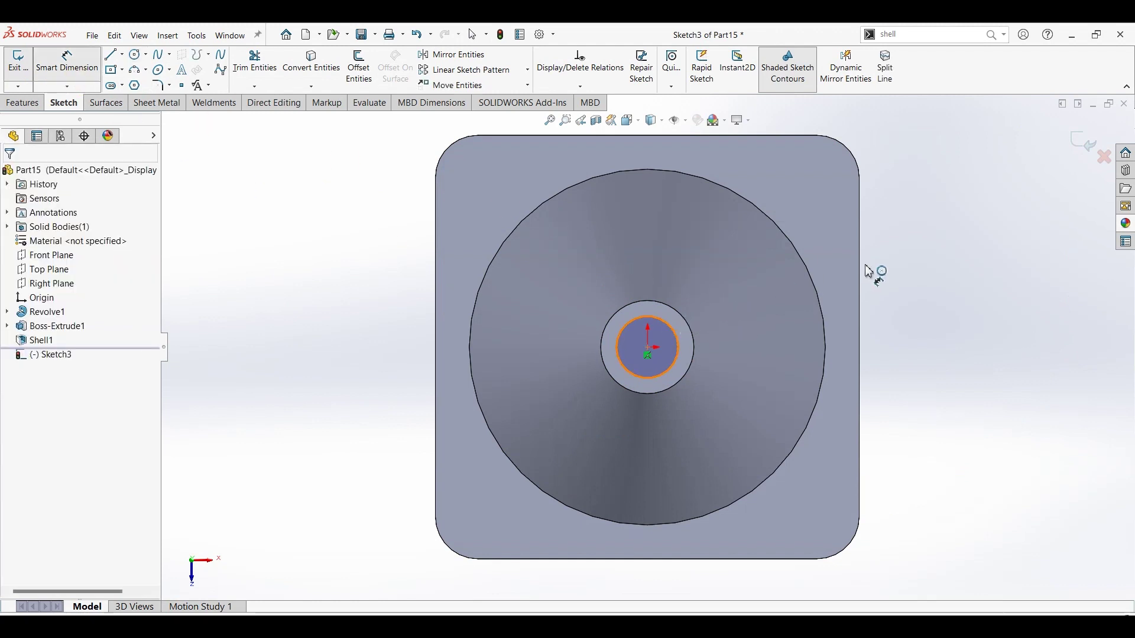
left_click(931, 280)
key("Return")
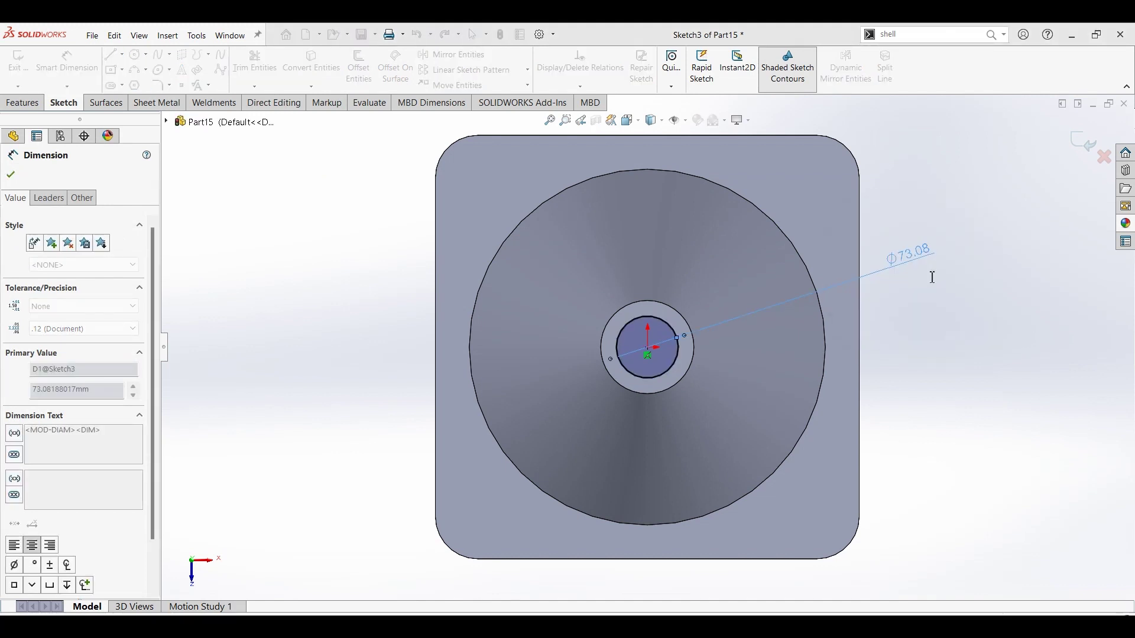
Extrude-cut the circle Through All to open the cone's tip.
left_click(23, 107)
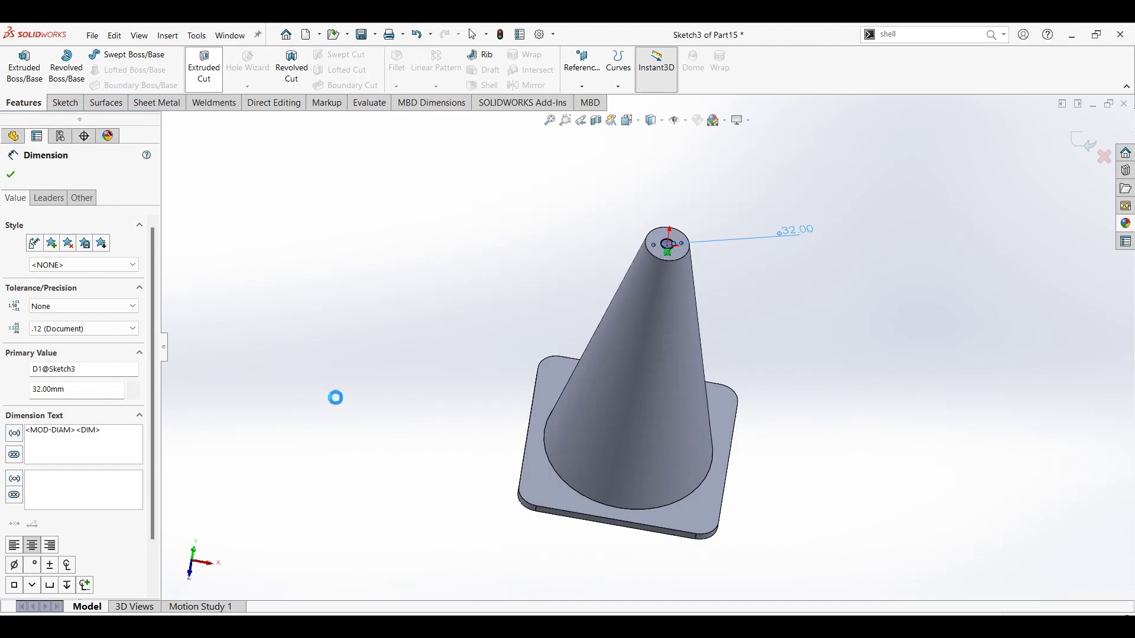
left_click(84, 256)
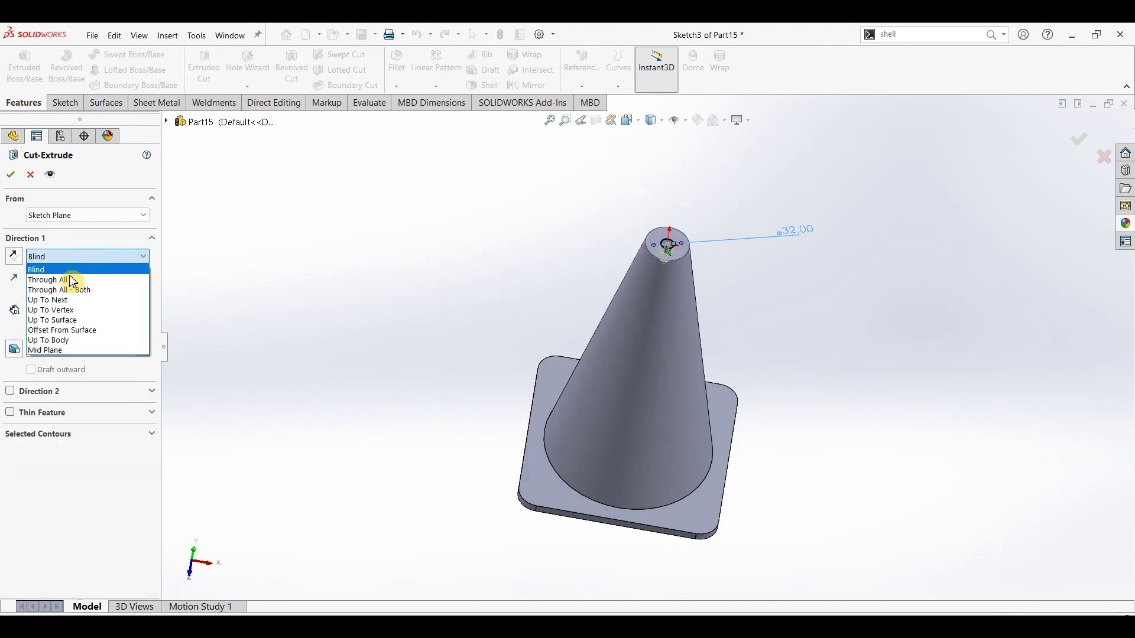
left_click(71, 282)
left_click(12, 175)
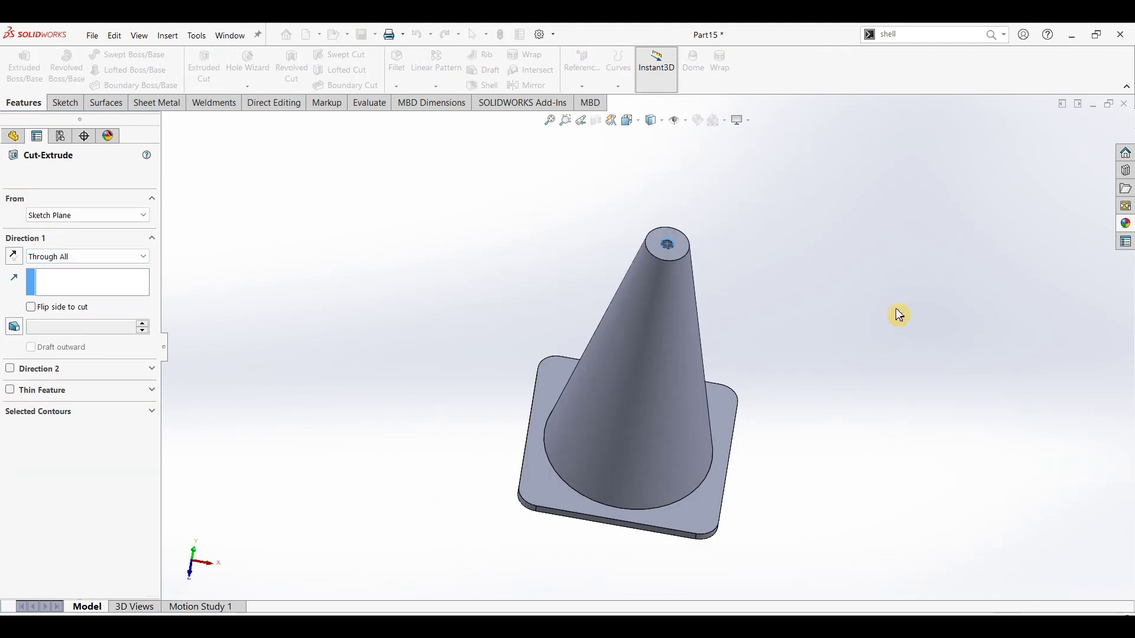
mouse_move(417, 506)
middle_mouse_down()
mouse_move(440, 432)
mouse_move(534, 259)
middle_mouse_up()
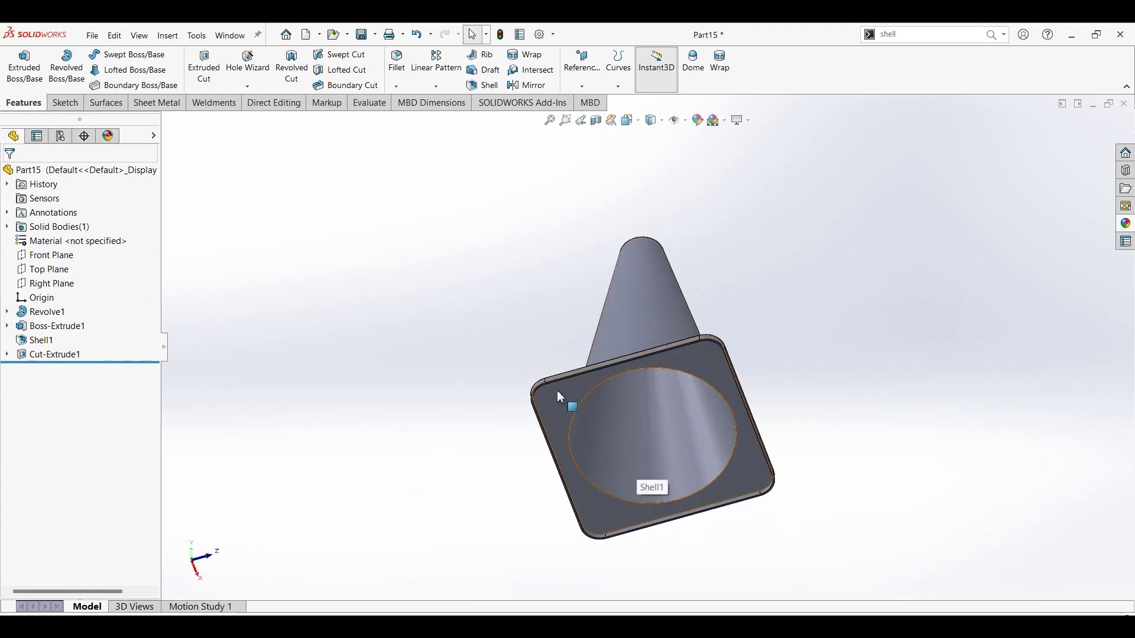
Fillet the cone's top rim and base junction edge at 5 mm radius.
middle_click_drag(767, 269, 628, 425)
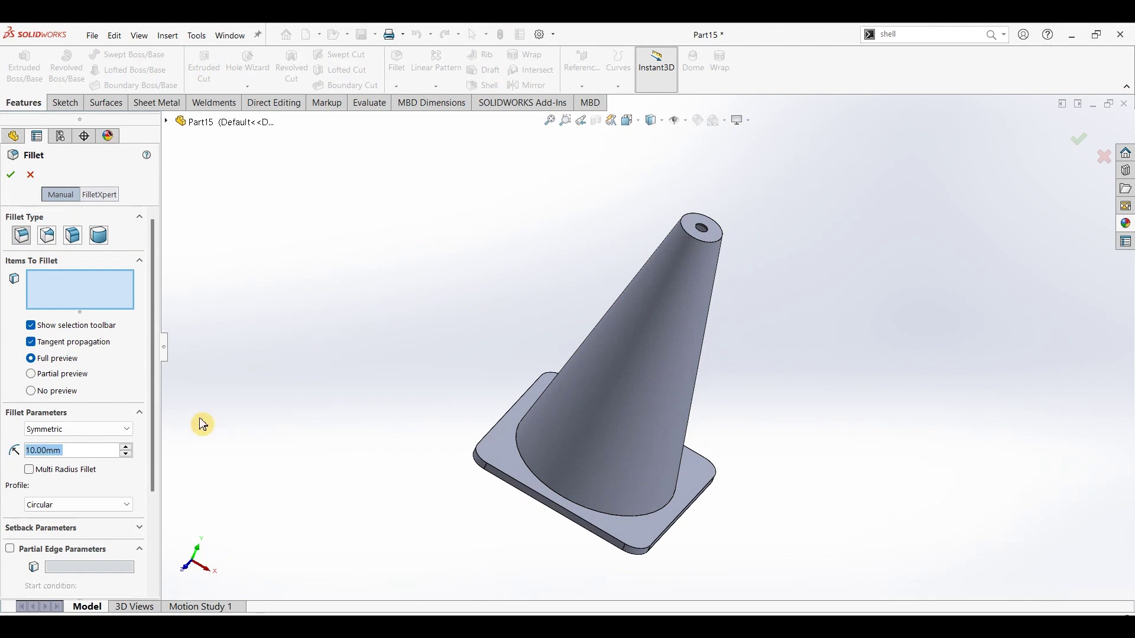
type("5")
key("Return")
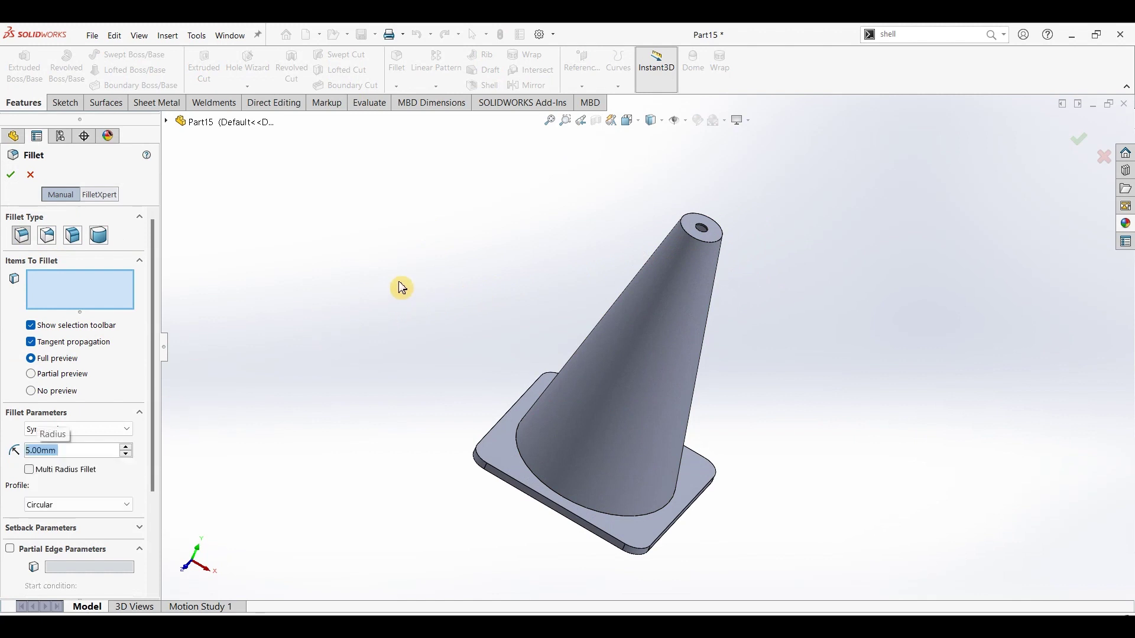
left_click(693, 243)
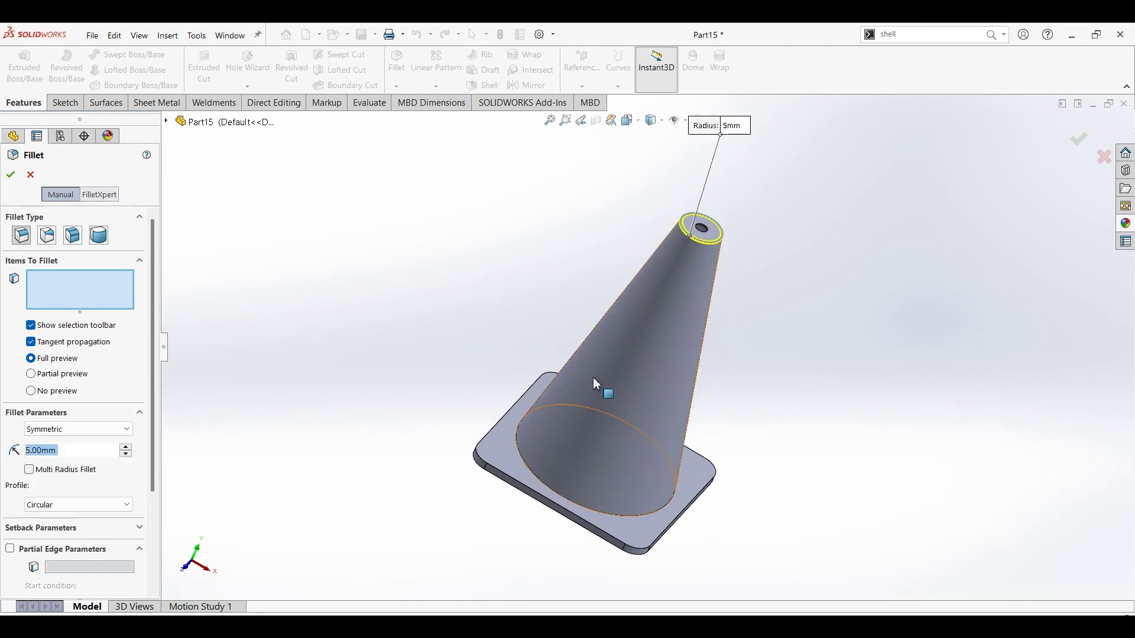
left_click(523, 459)
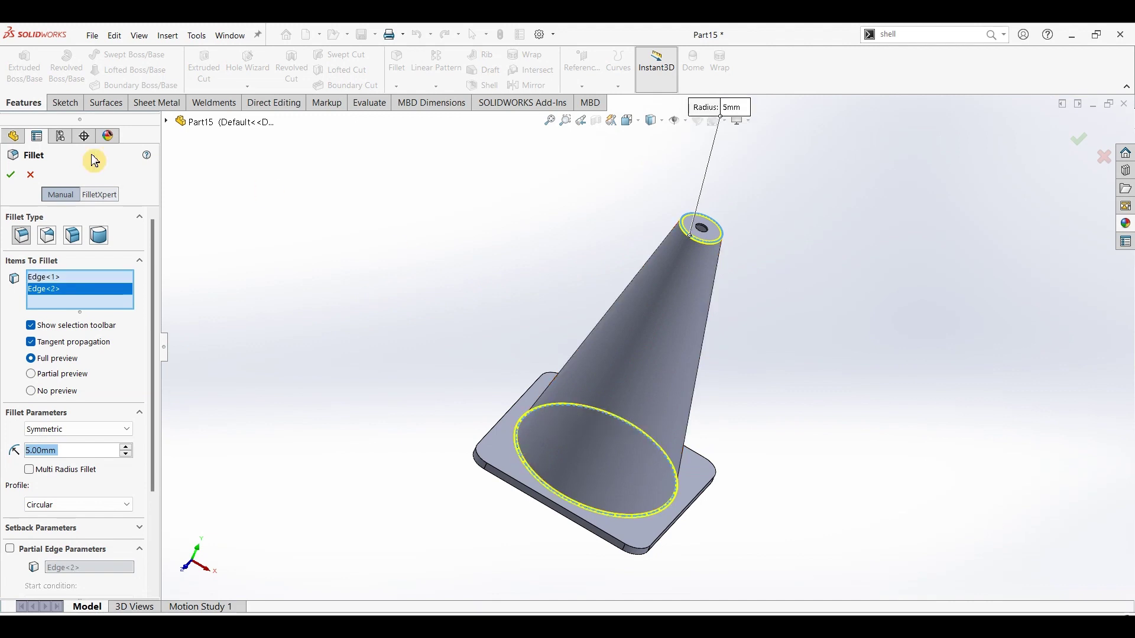
key("Return")
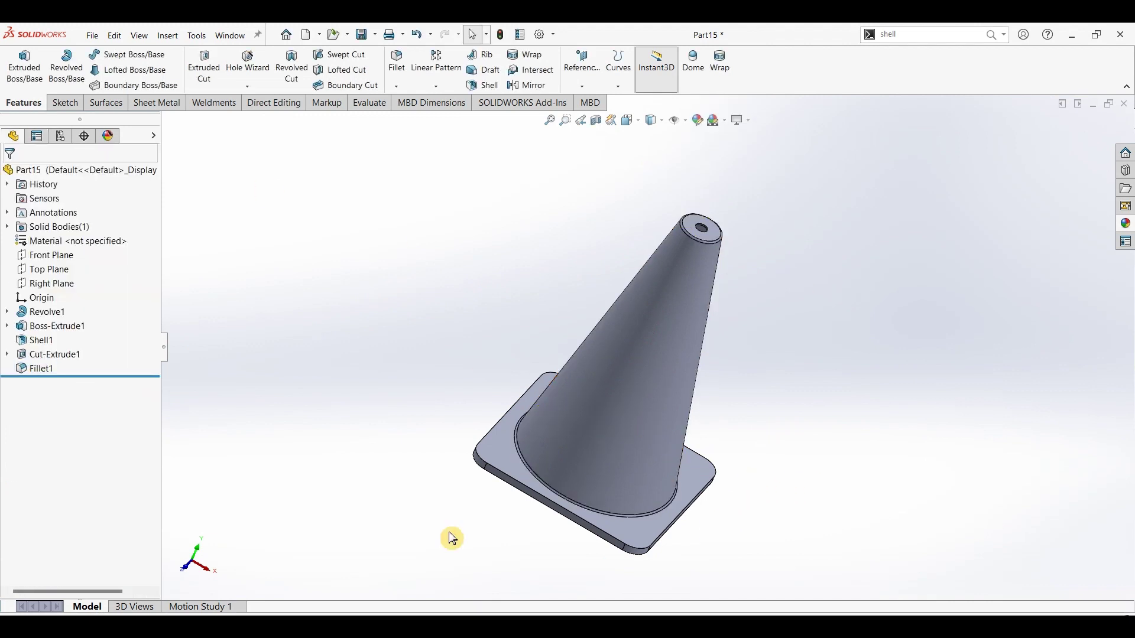
mouse_move(452, 539)
middle_mouse_down()
mouse_move(486, 449)
mouse_move(573, 306)
middle_mouse_up()
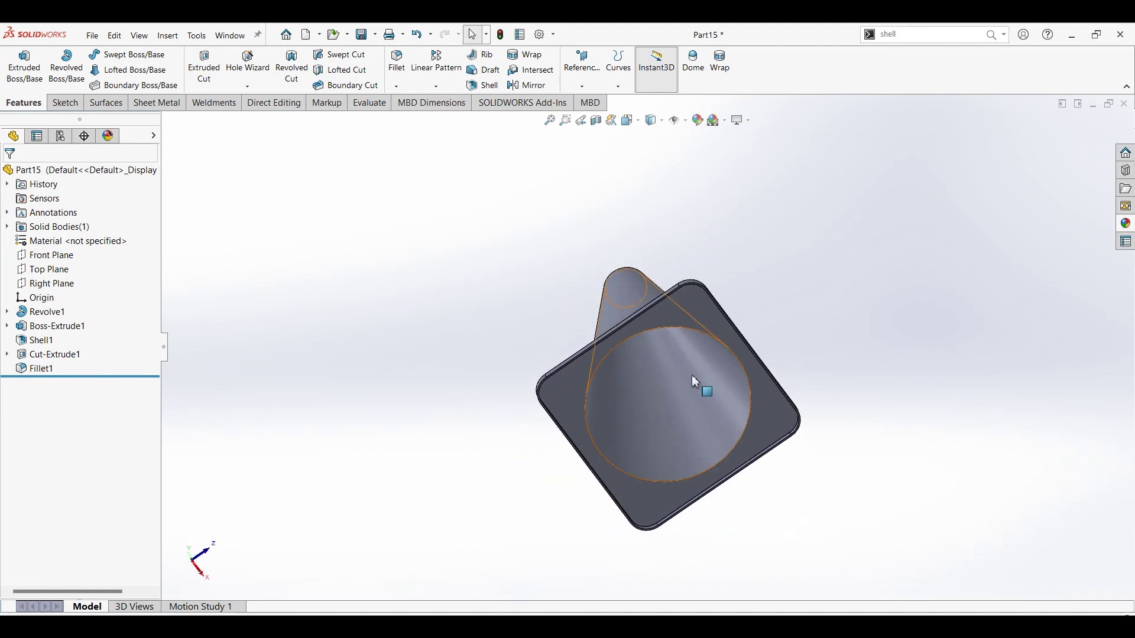
Start a sketch on the base underside and draw a centre-point slot near its top edge.
scroll(693, 381, "down", 2)
left_click(649, 241)
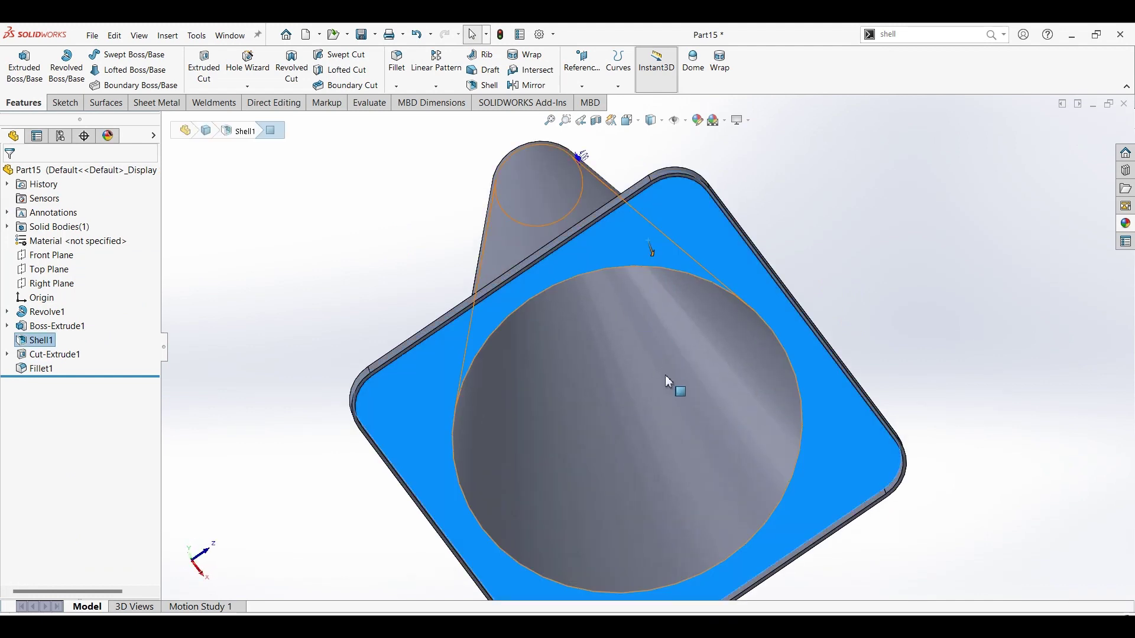
mouse_move(668, 382)
middle_mouse_down()
mouse_move(590, 402)
mouse_move(671, 380)
mouse_move(652, 377)
middle_mouse_up()
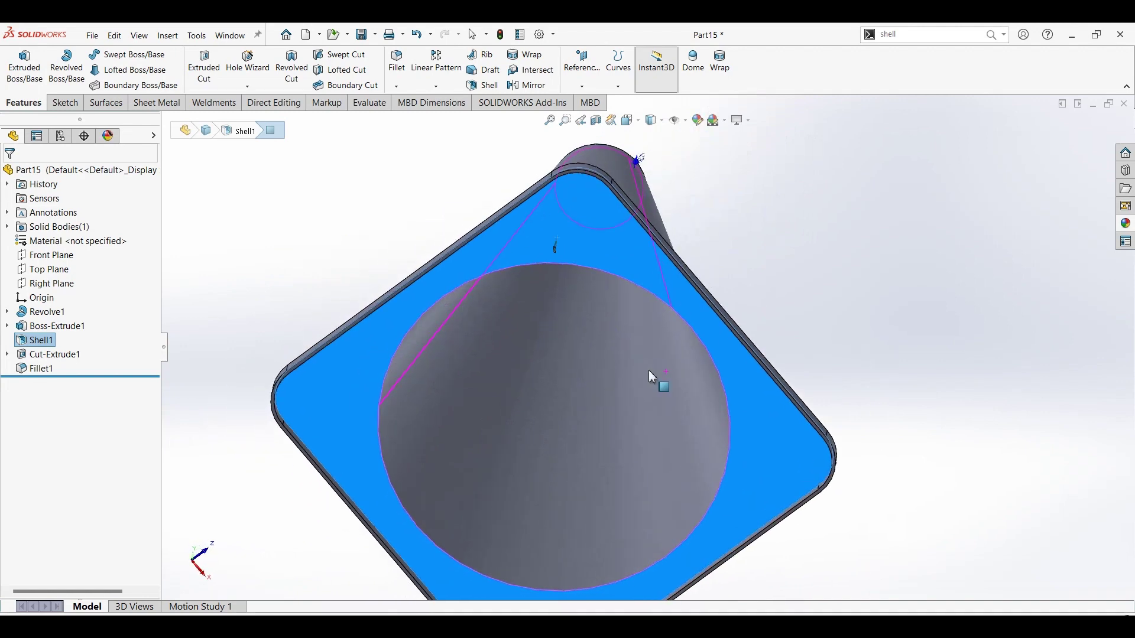
left_click(65, 103)
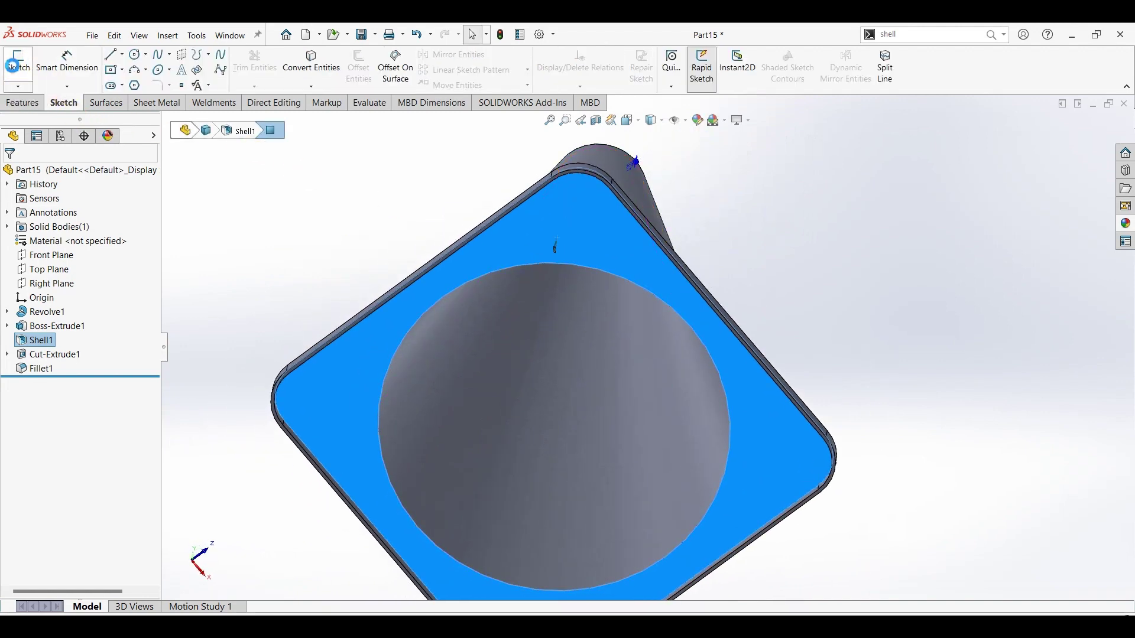
left_click(13, 65)
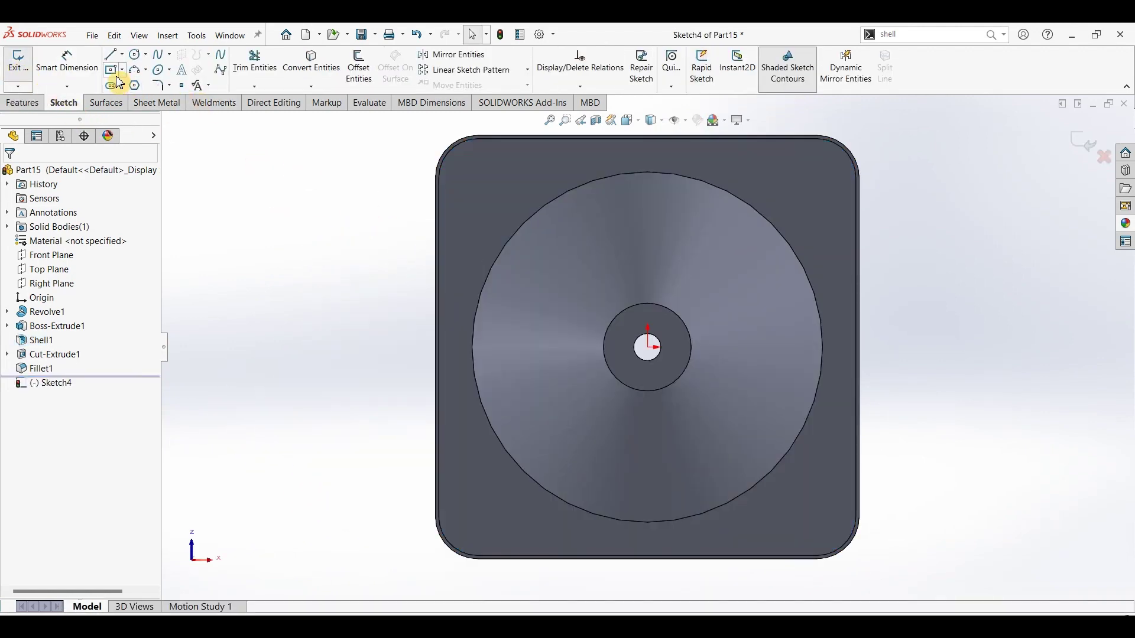
left_click(114, 88)
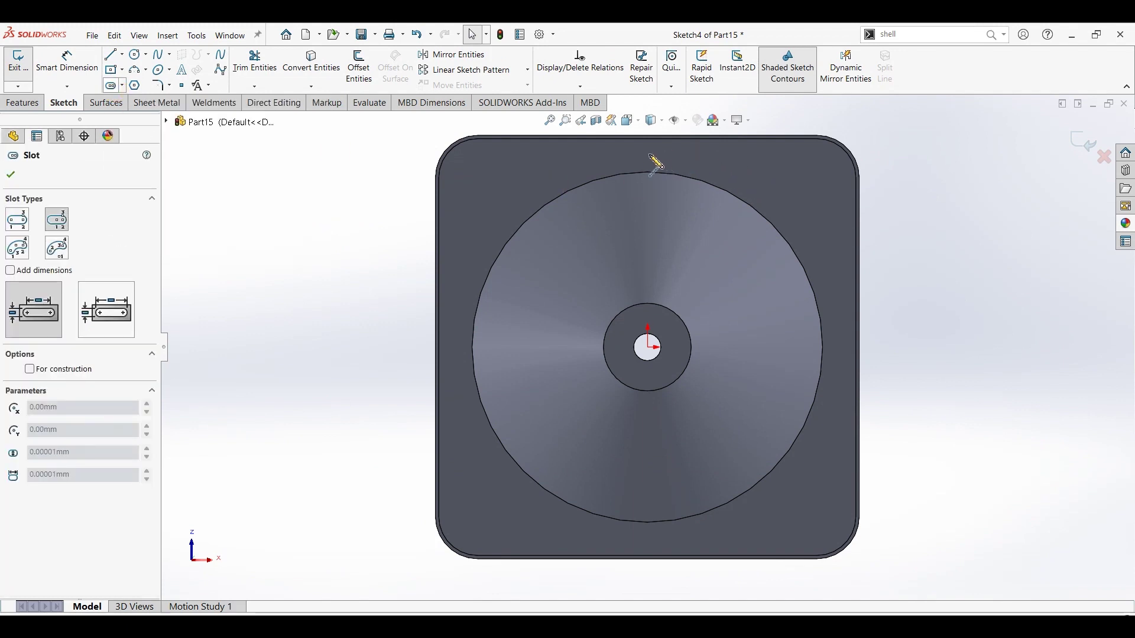
left_click(674, 154)
left_click(679, 165)
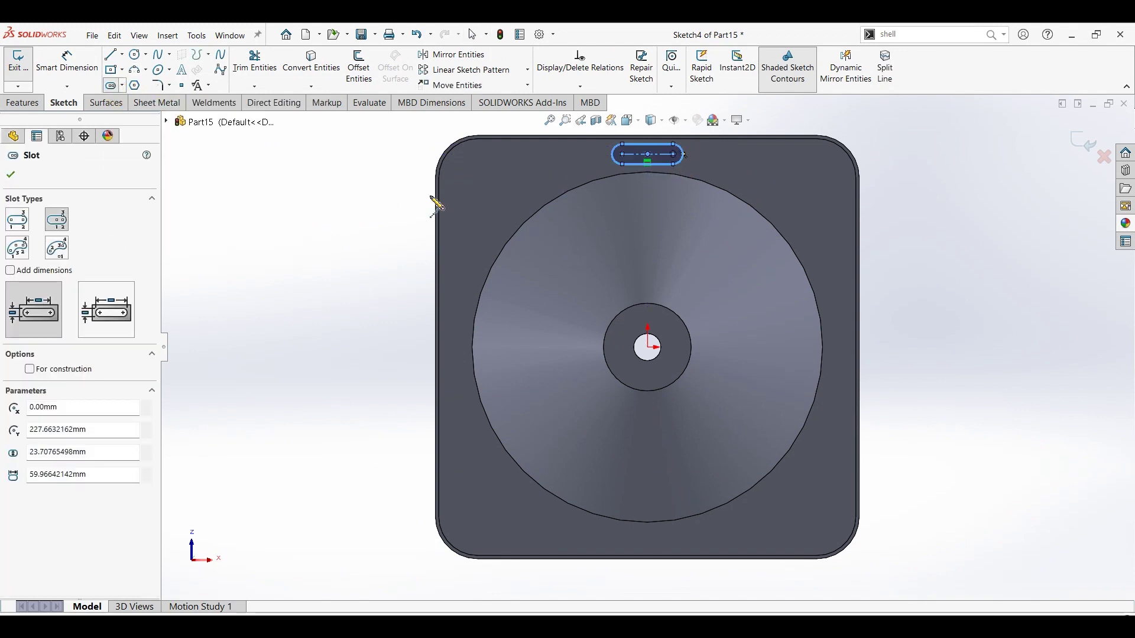
Draw a centerline from the origin to the top-left corner and a slot along it.
left_click(123, 55)
left_click(136, 82)
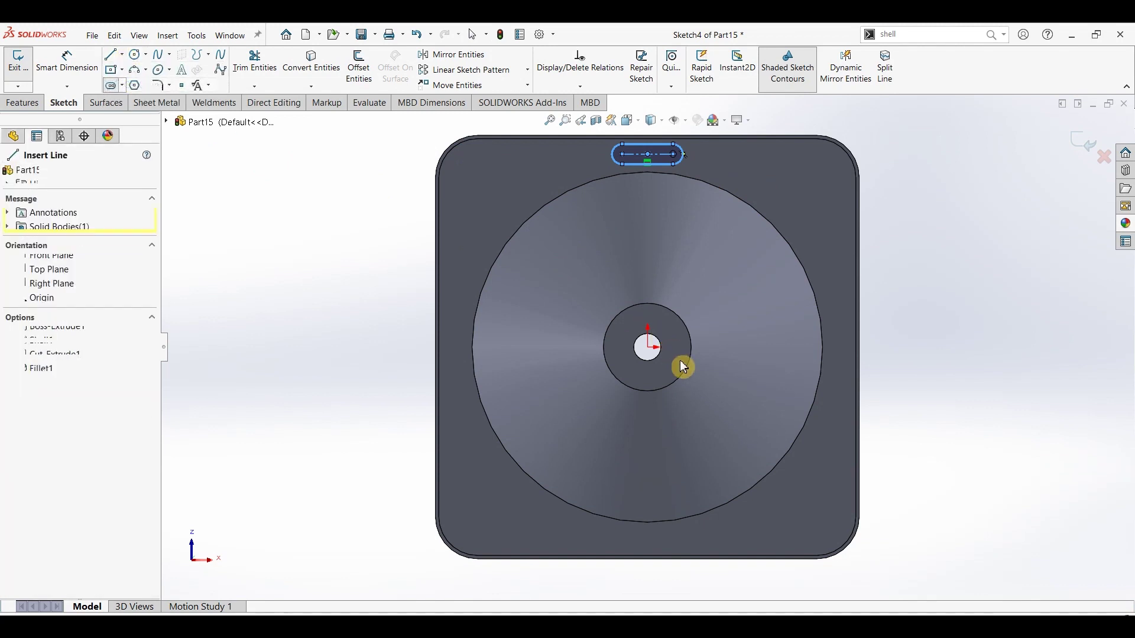
left_click(649, 347)
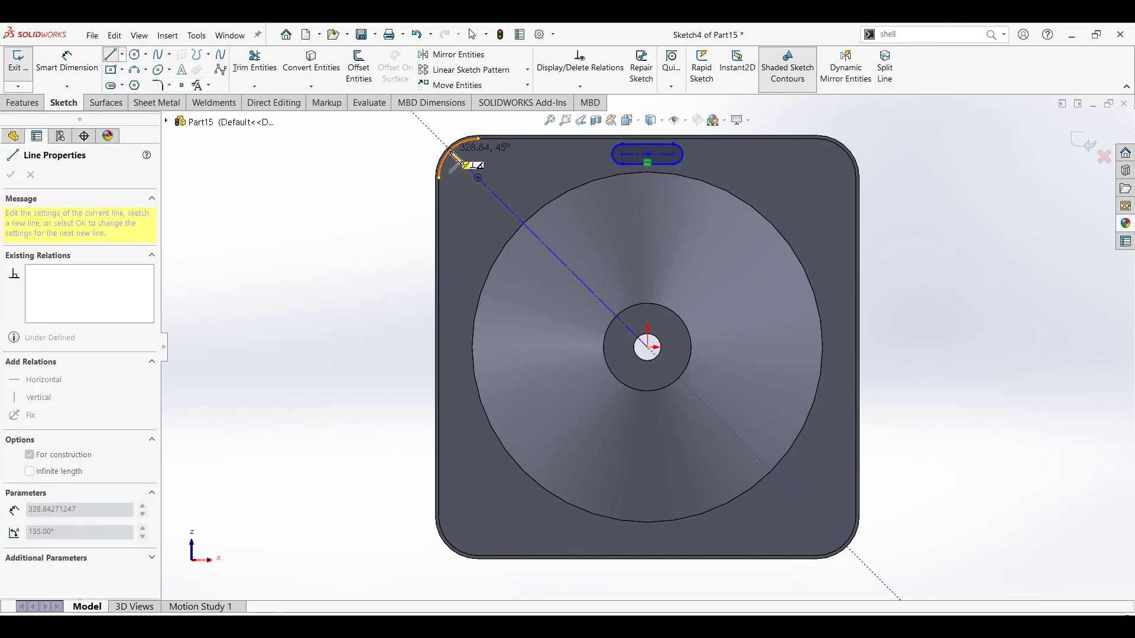
left_click(453, 158)
key("Escape")
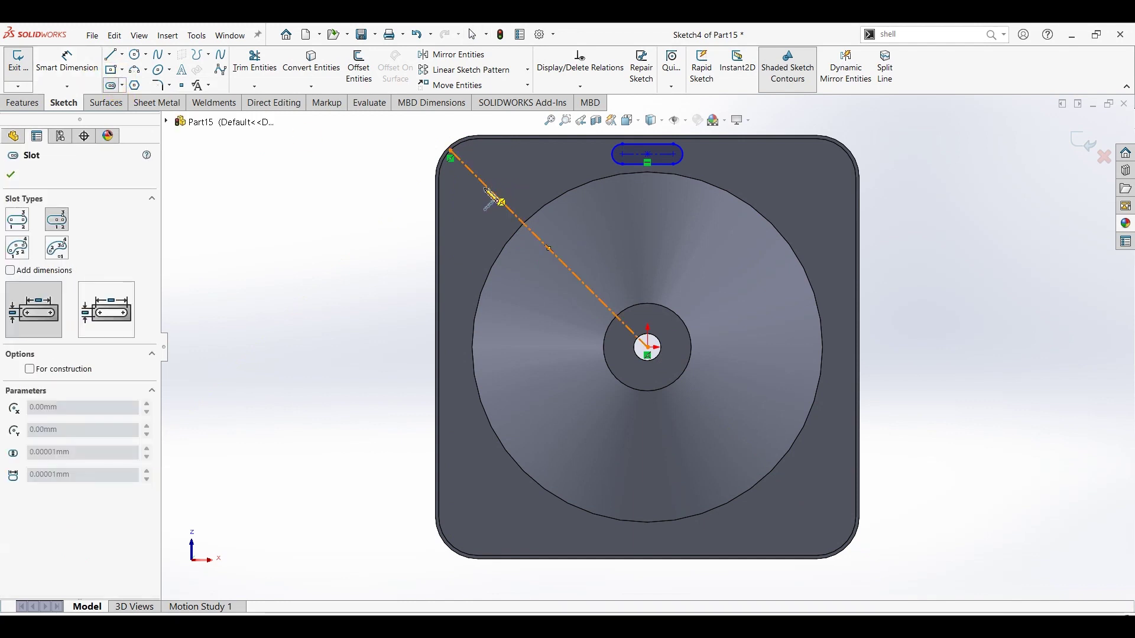
left_click(489, 189)
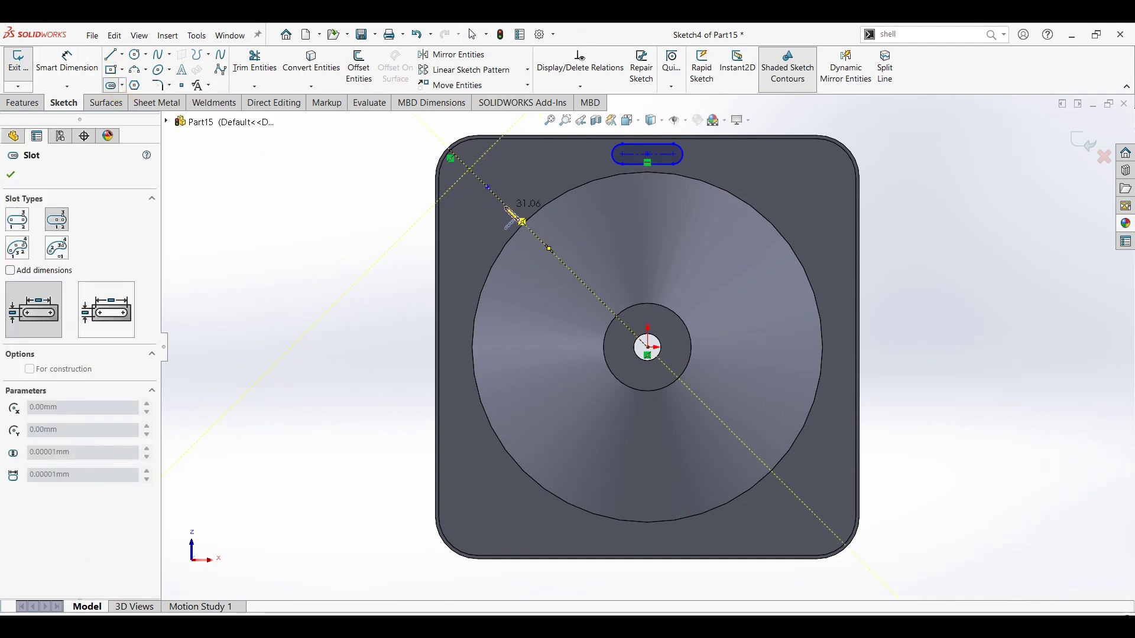
left_click(522, 221)
left_click(520, 195)
key("Escape")
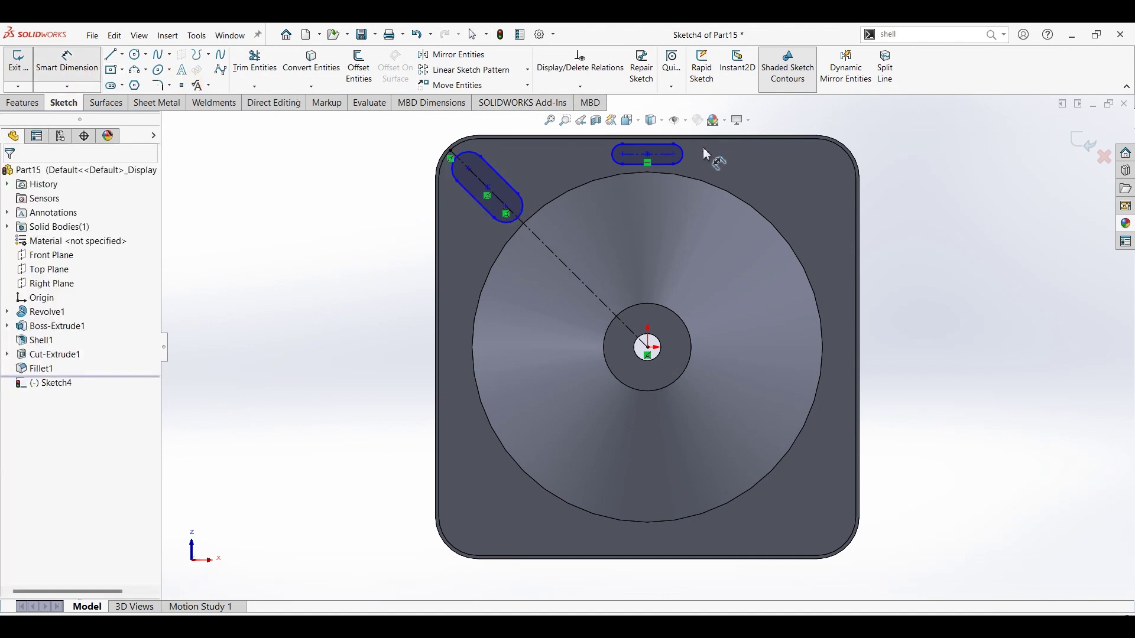
Dimension the top slot with a 15 mm radius and 50 mm length.
left_click(685, 158)
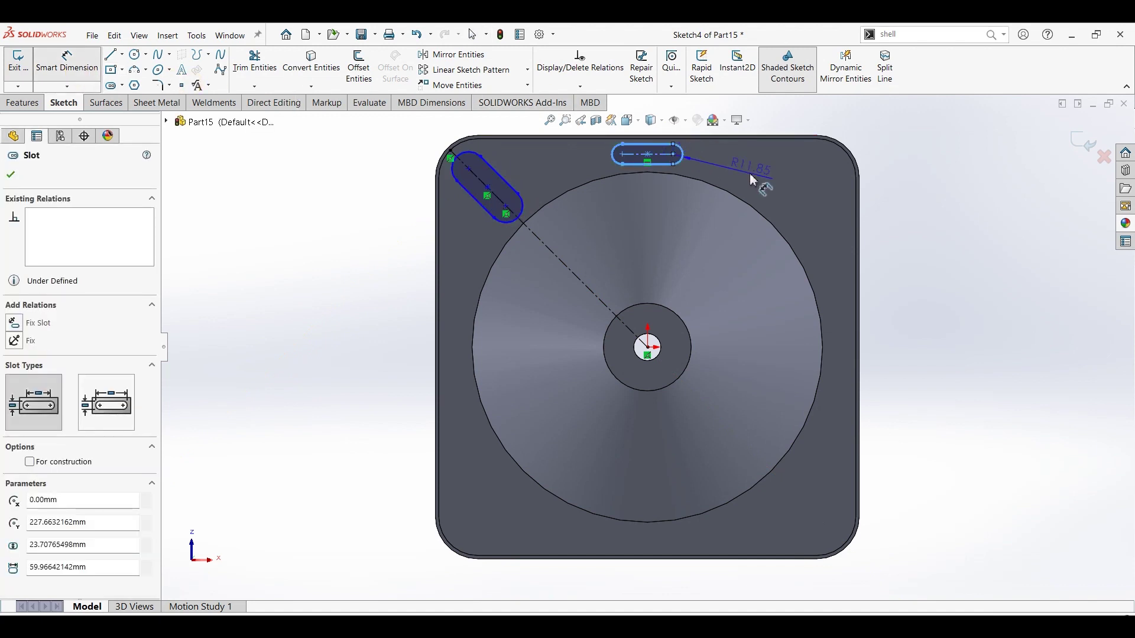
left_click(753, 181)
type("15")
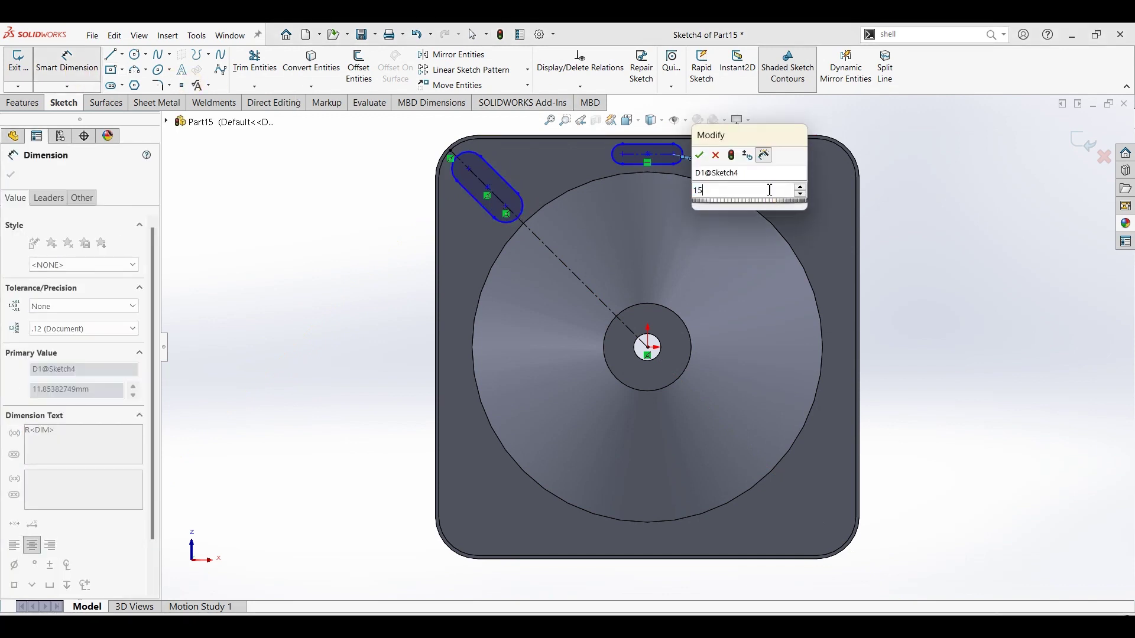
key("Return")
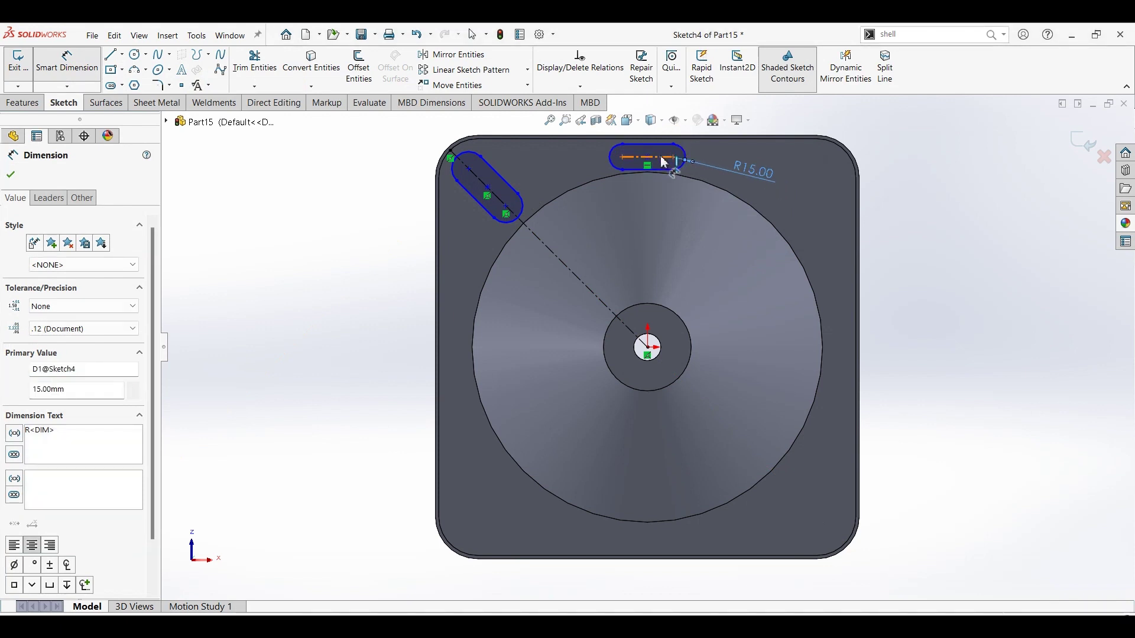
left_click(664, 162)
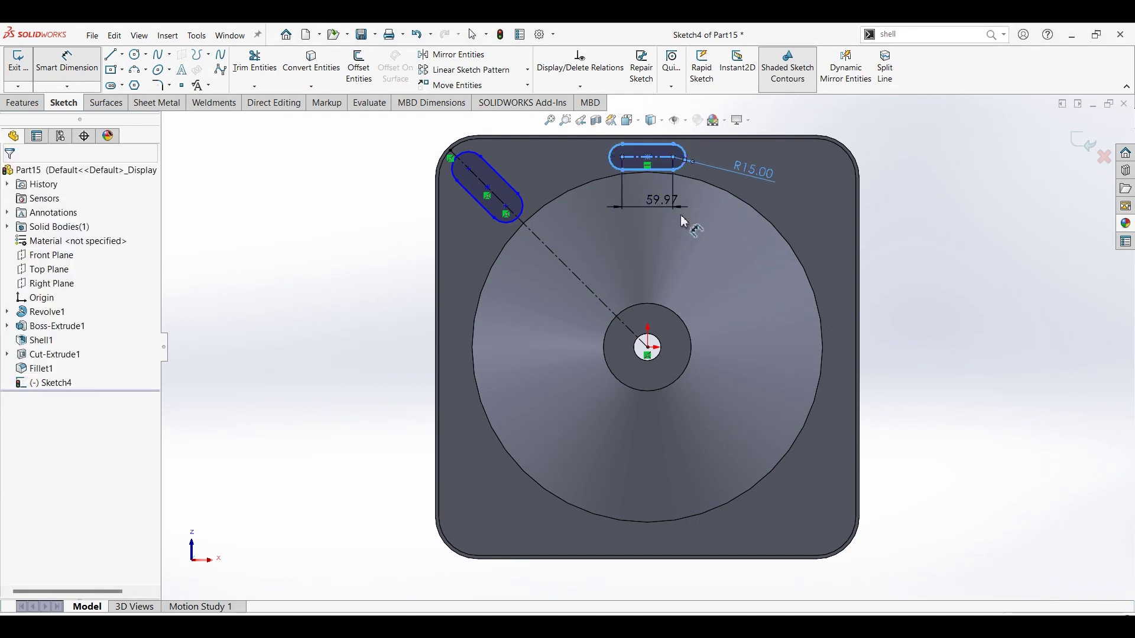
left_click(684, 222)
key("Return")
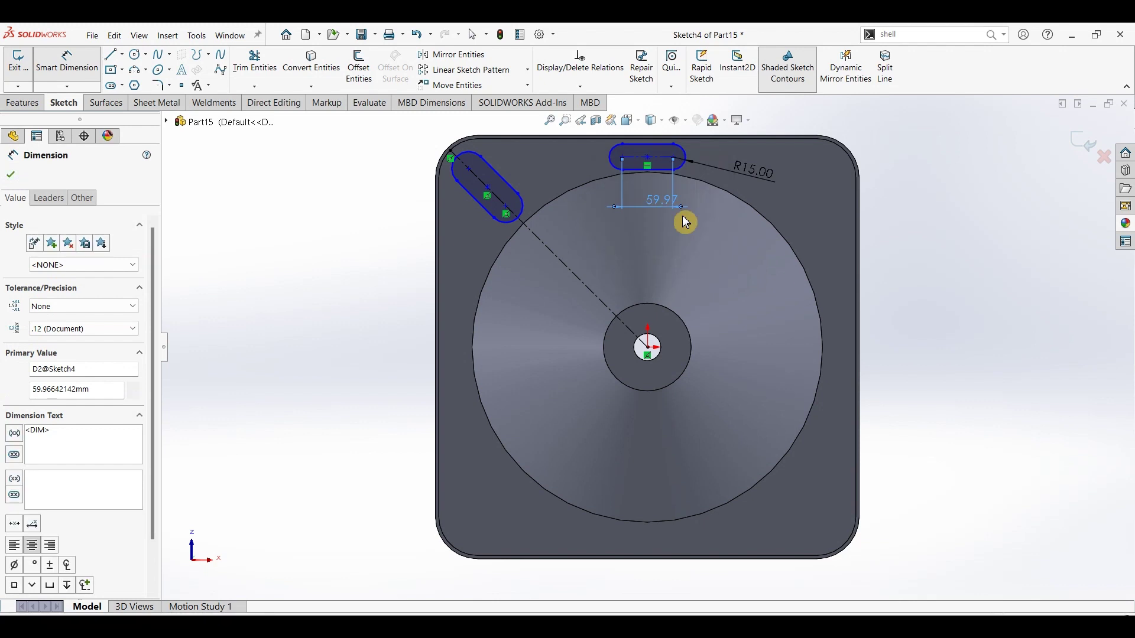
key("Escape")
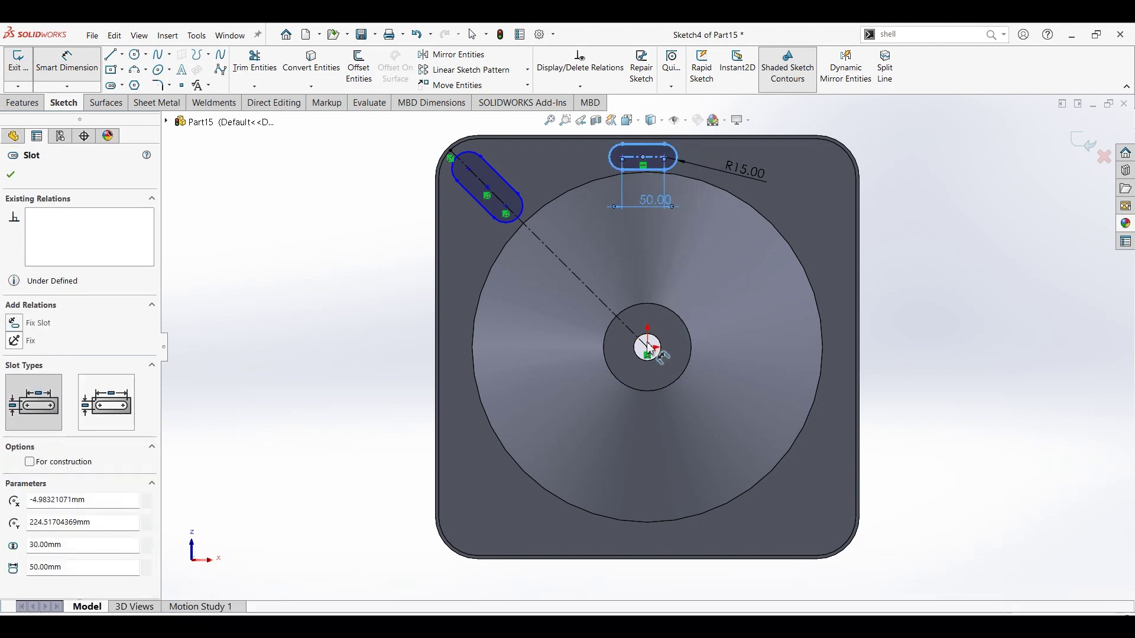
Place the slot centre 232.5 mm above the origin with a Vertical relation.
left_click(648, 348)
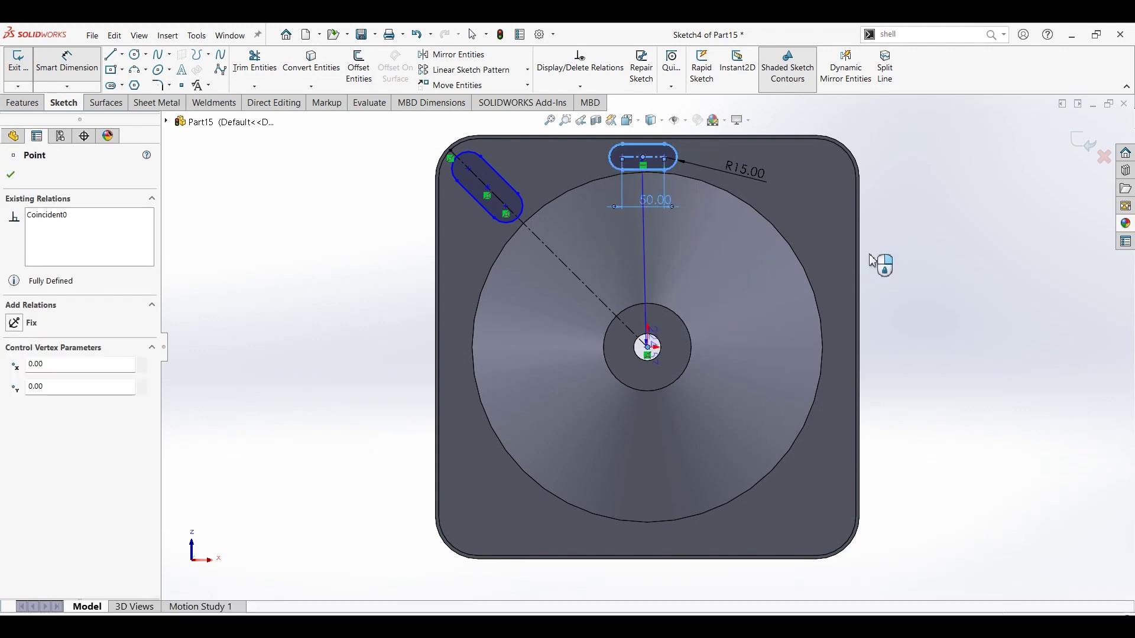
left_click(925, 278)
type("232")
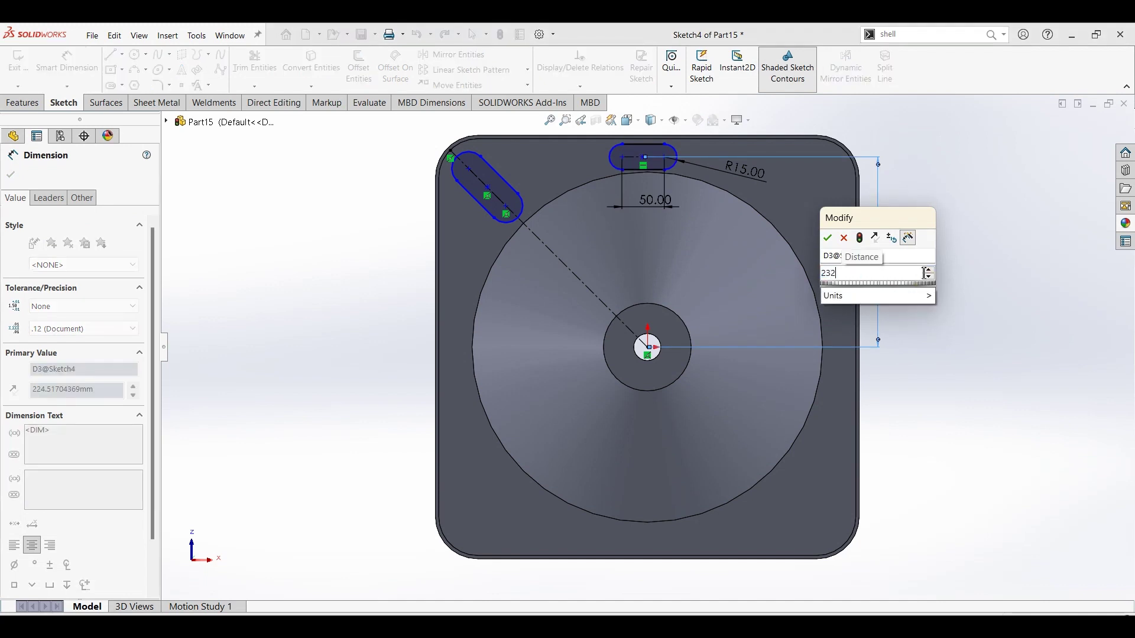
type(".5")
key("Return")
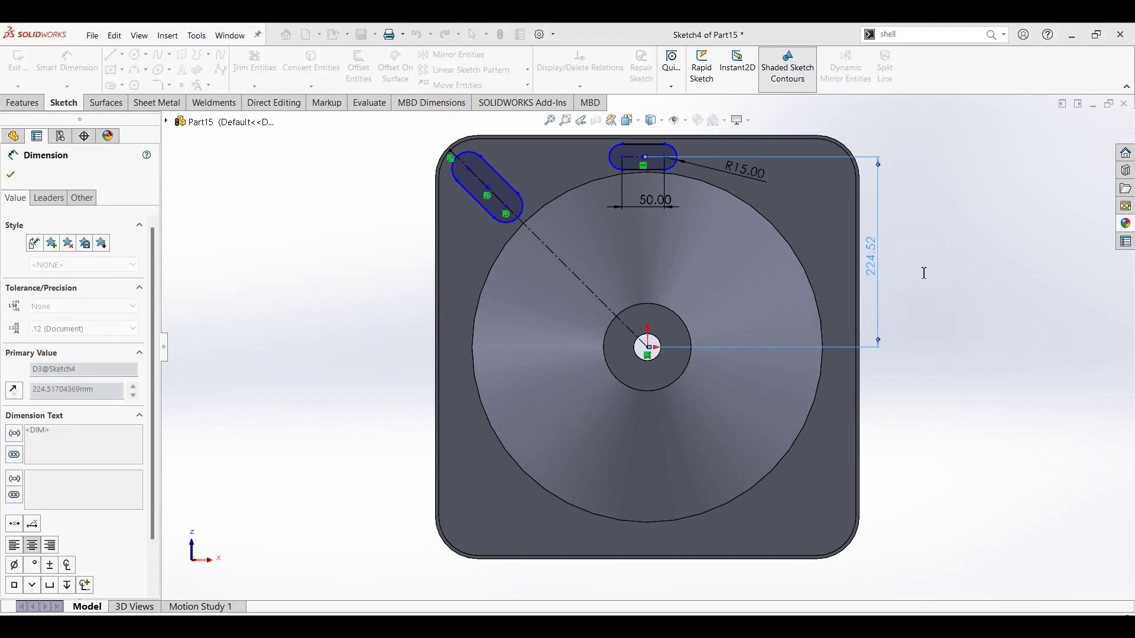
key("Escape")
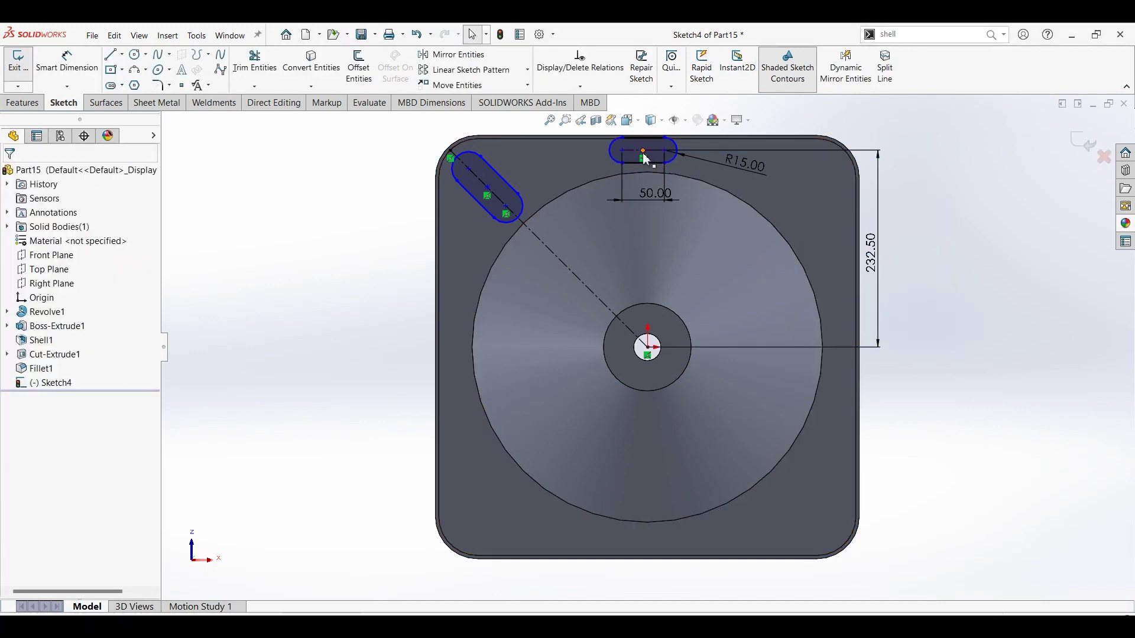
left_click(648, 348)
left_click(643, 150, "ctrl")
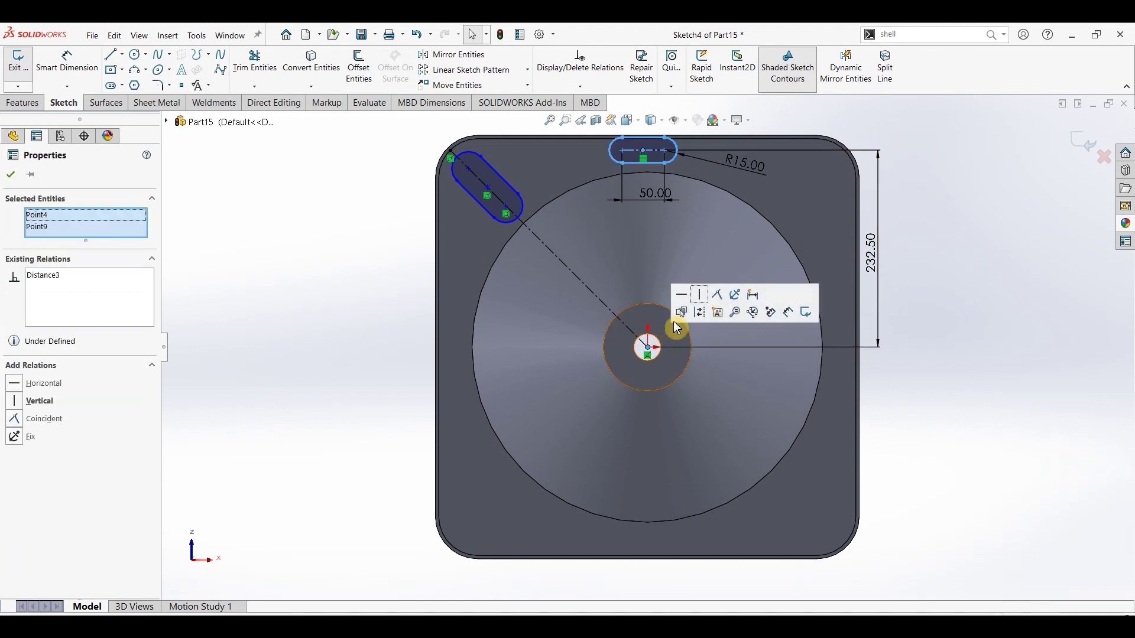
left_click(702, 296)
left_click(889, 246)
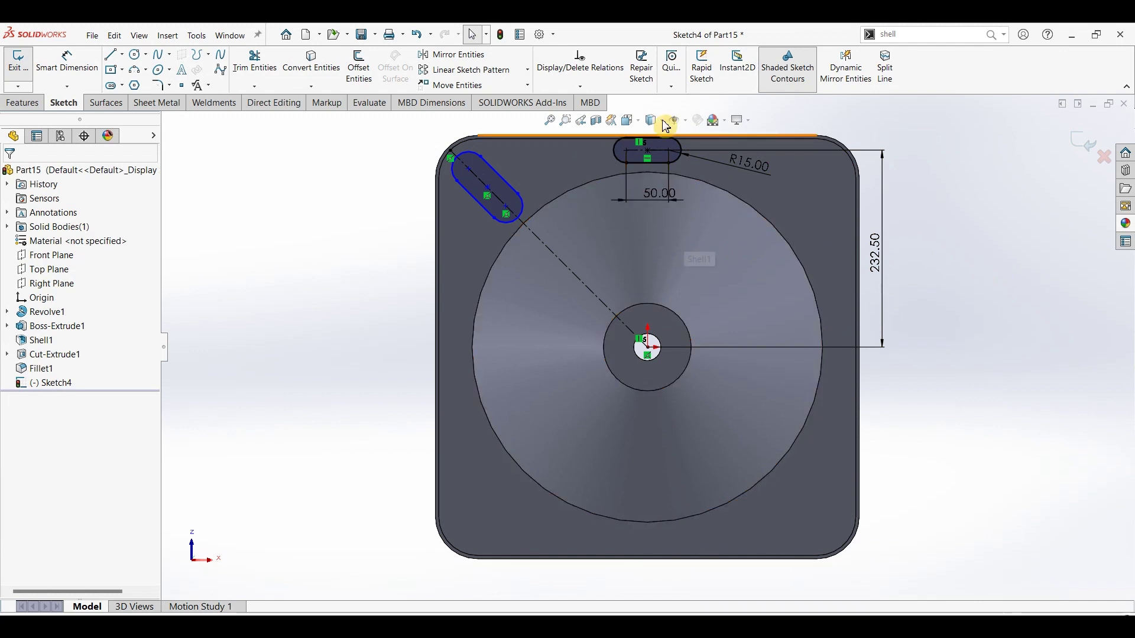
left_click(67, 61)
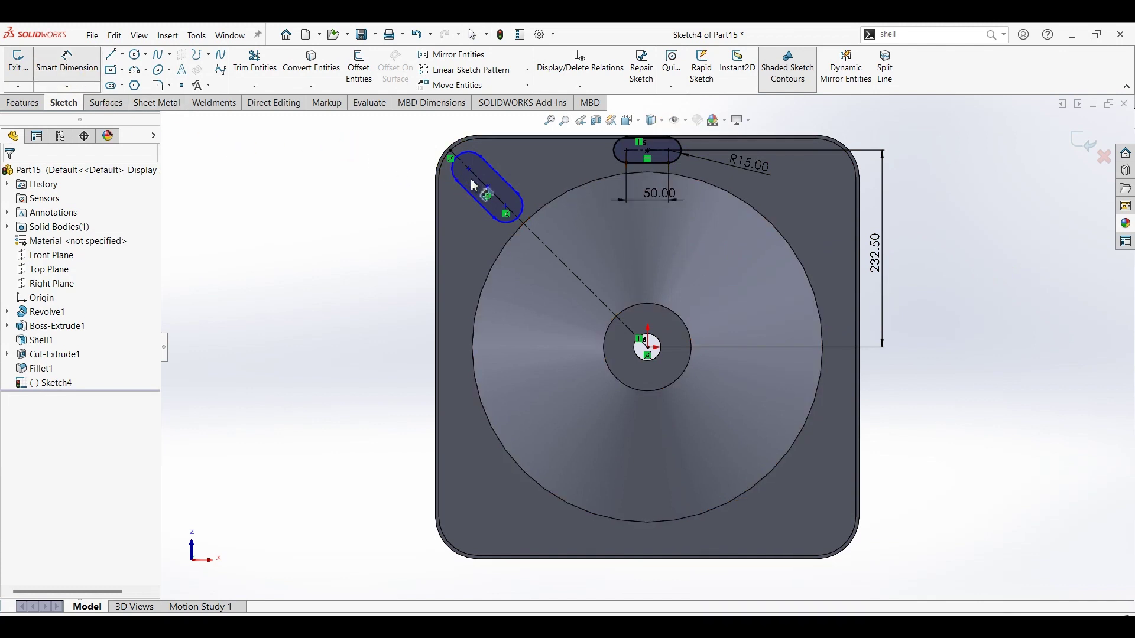
Give the diagonal slot a 22.5 mm (45/2) radius and 35 mm length.
left_click(517, 230)
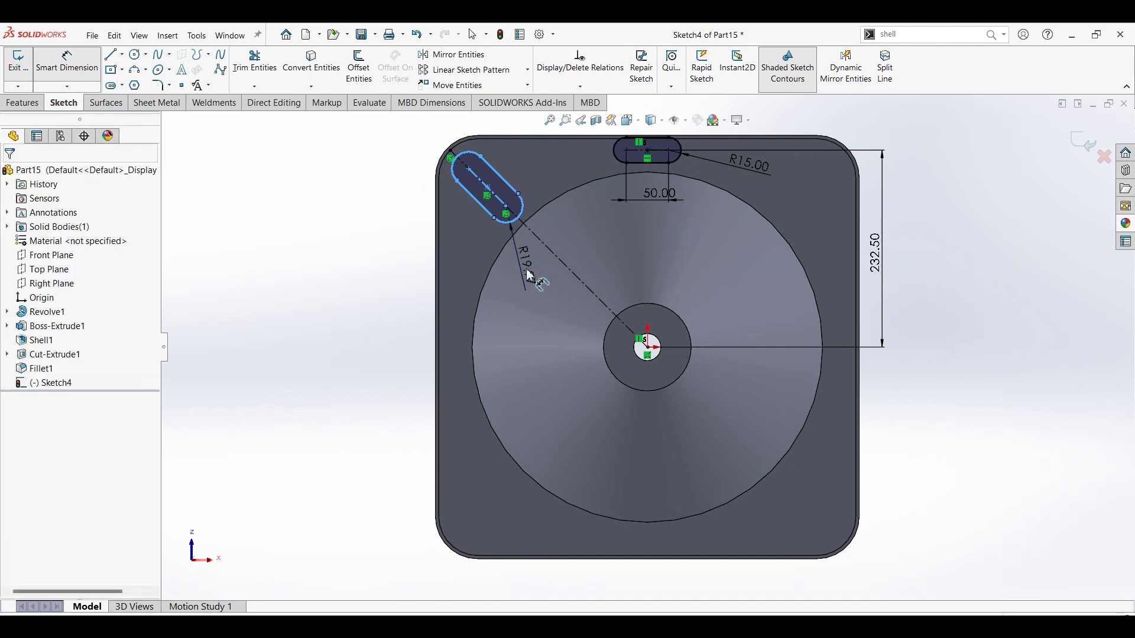
left_click(530, 276)
type("45/")
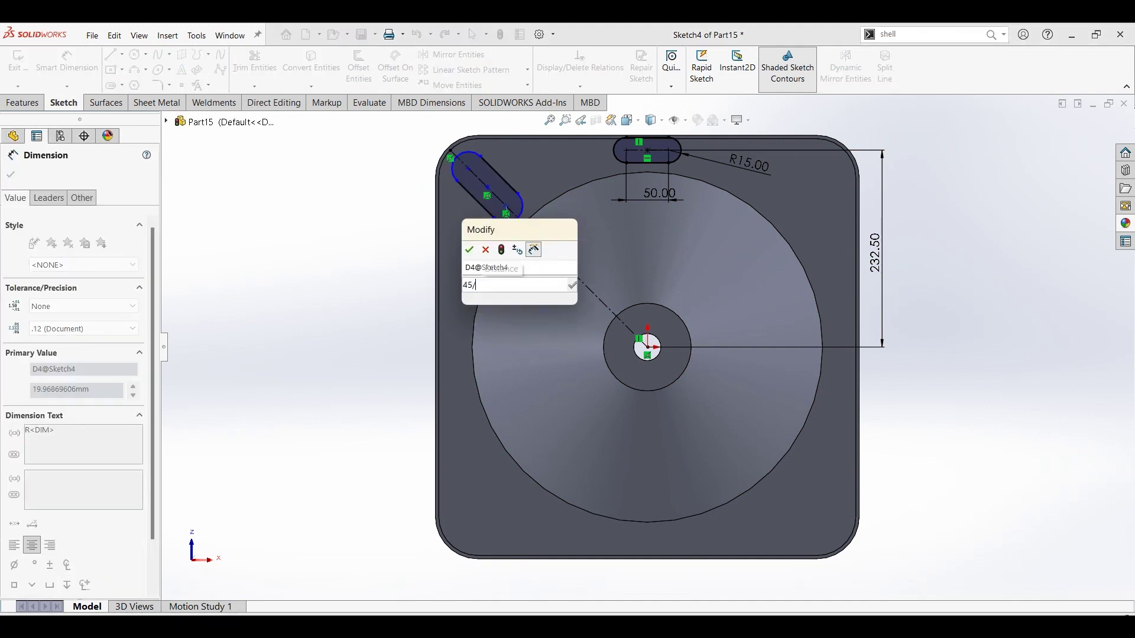
type("2")
key("Return")
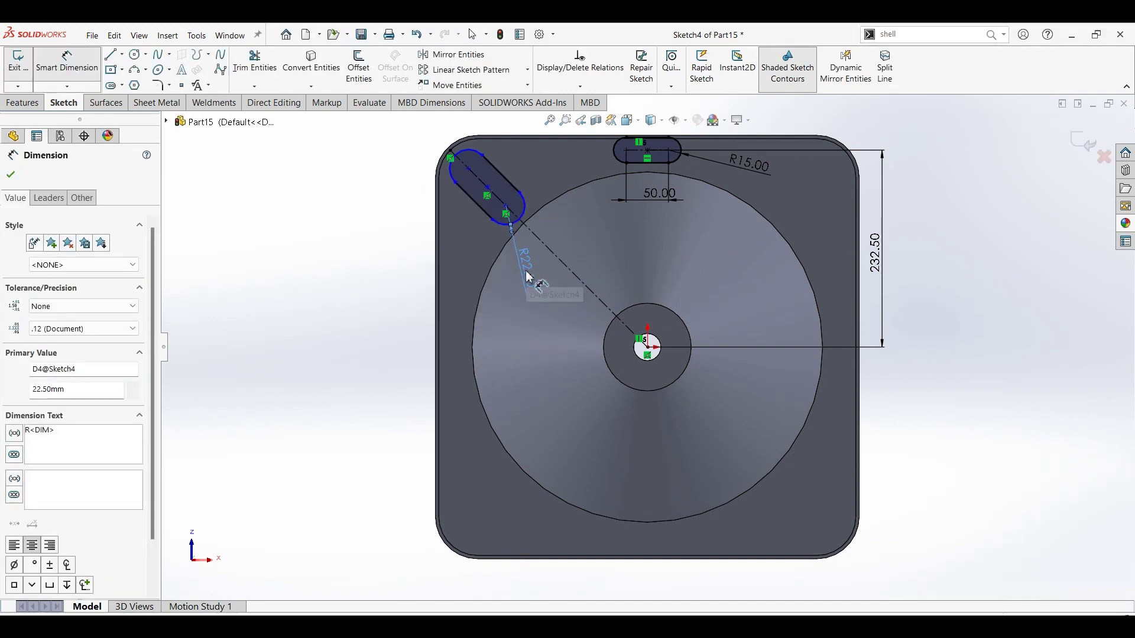
left_click(475, 174)
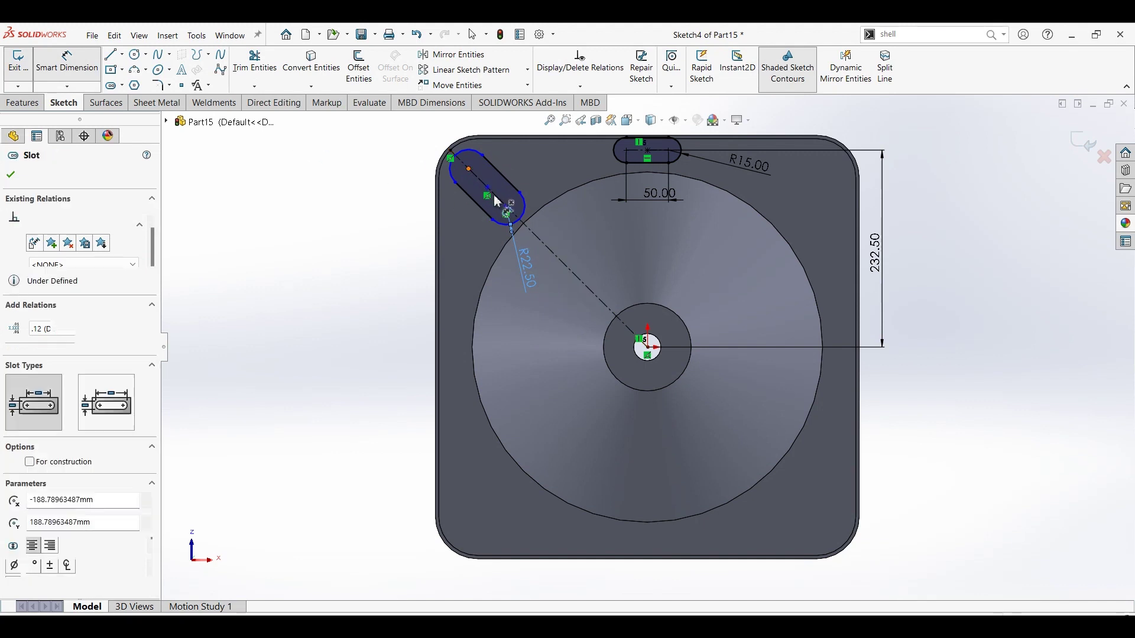
left_click(494, 223)
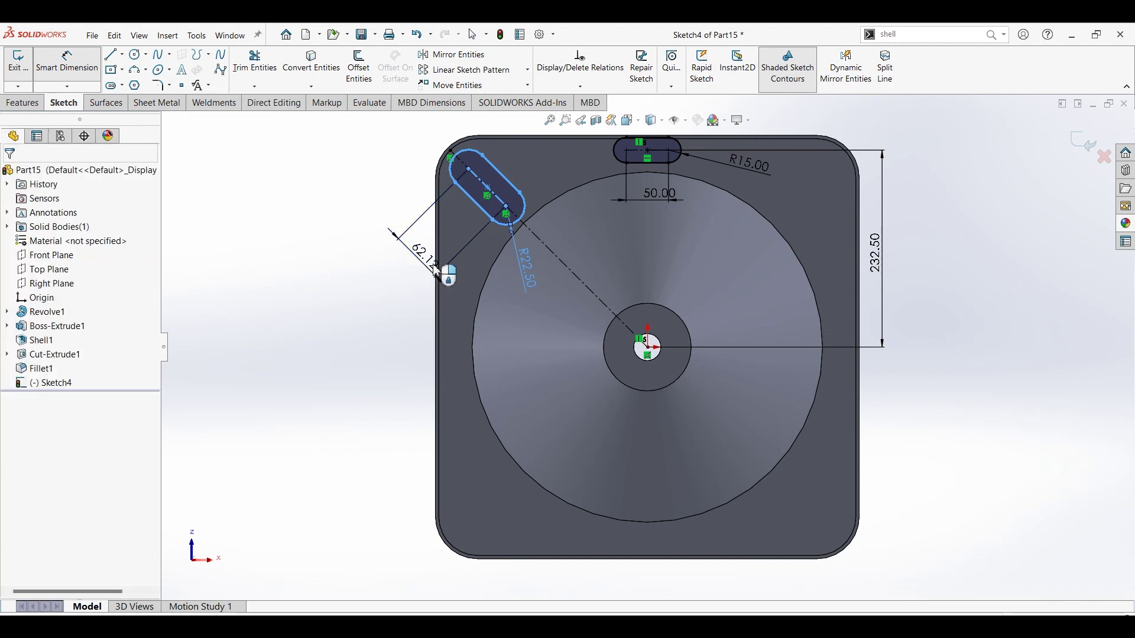
left_click(436, 272)
key("Return")
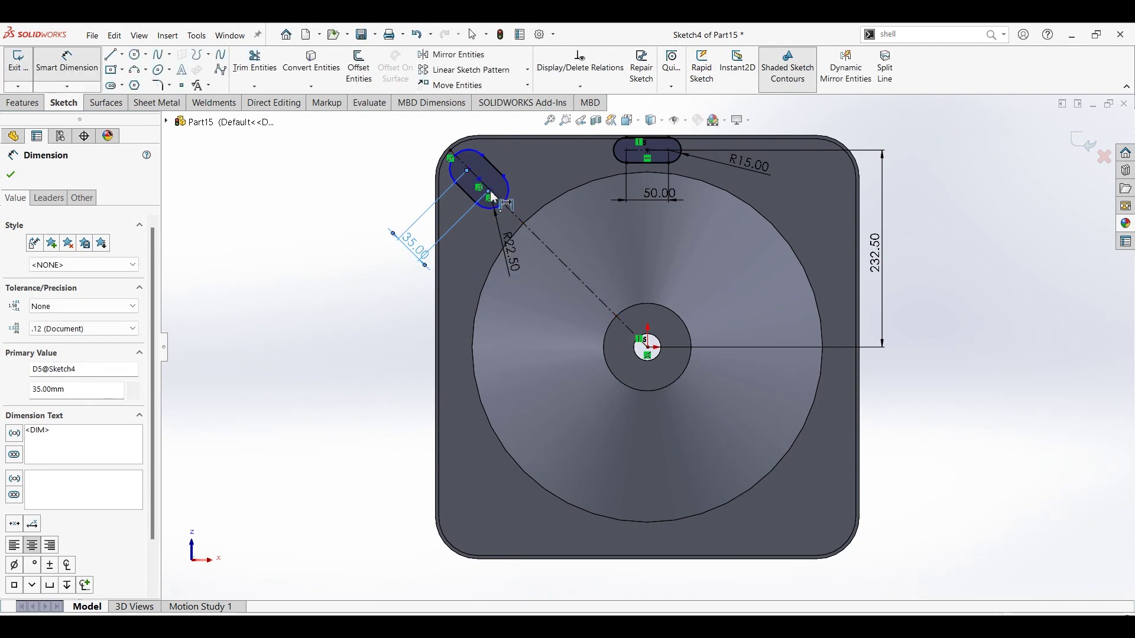
Set the diagonal slot centre 272.5 mm from the cone's centre and exit the sketch.
left_click(491, 191)
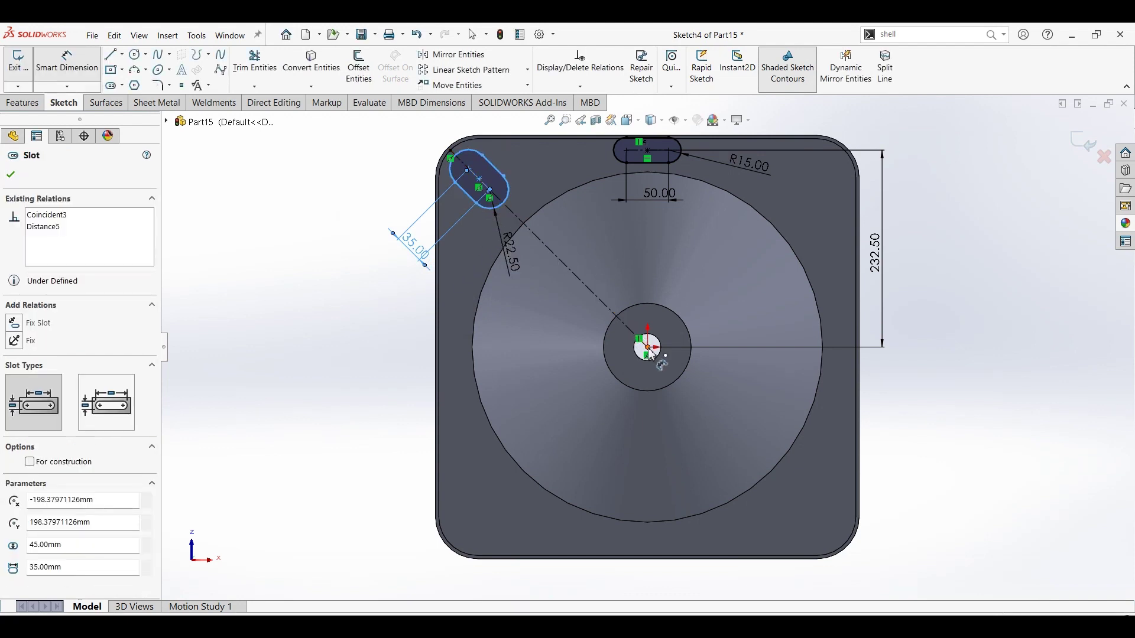
left_click(555, 257)
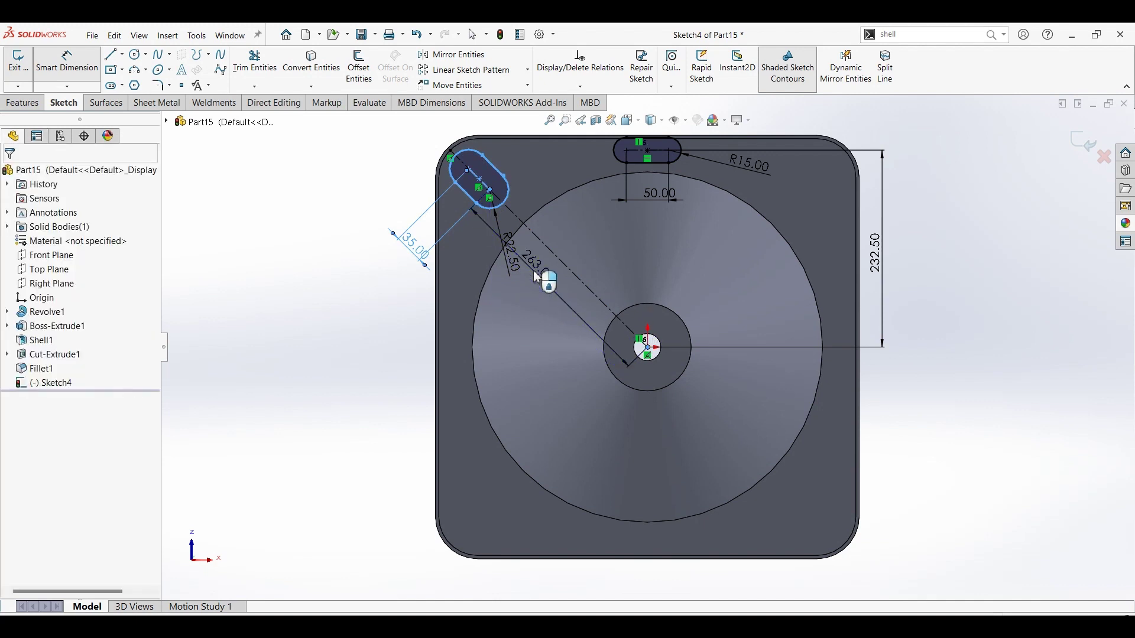
left_click(573, 298)
type("2")
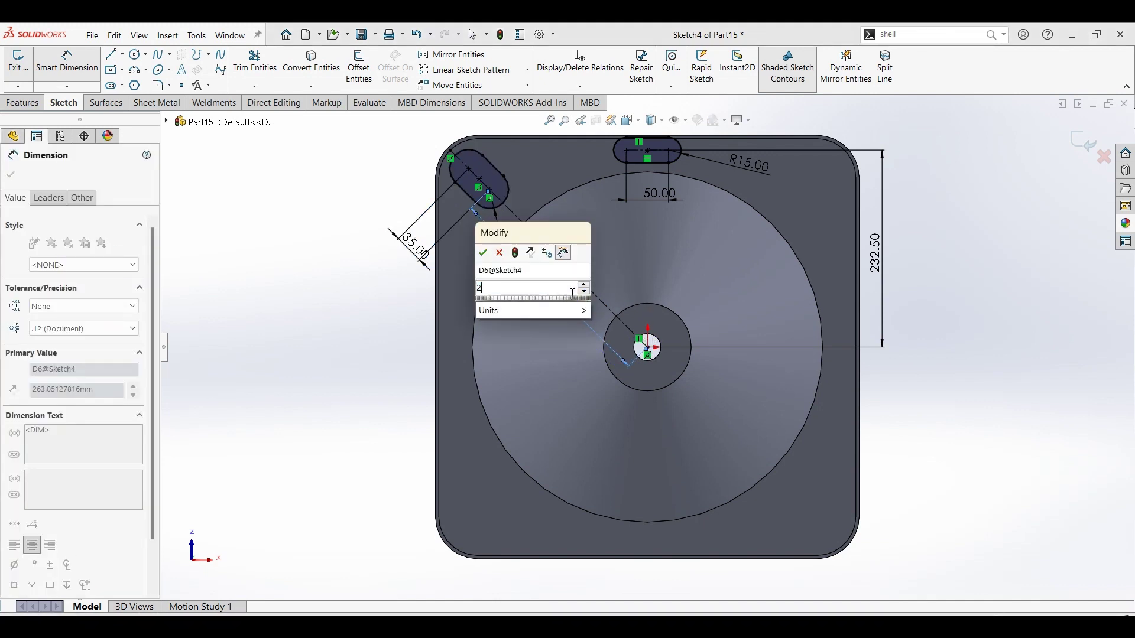
type("72.5")
key("Escape")
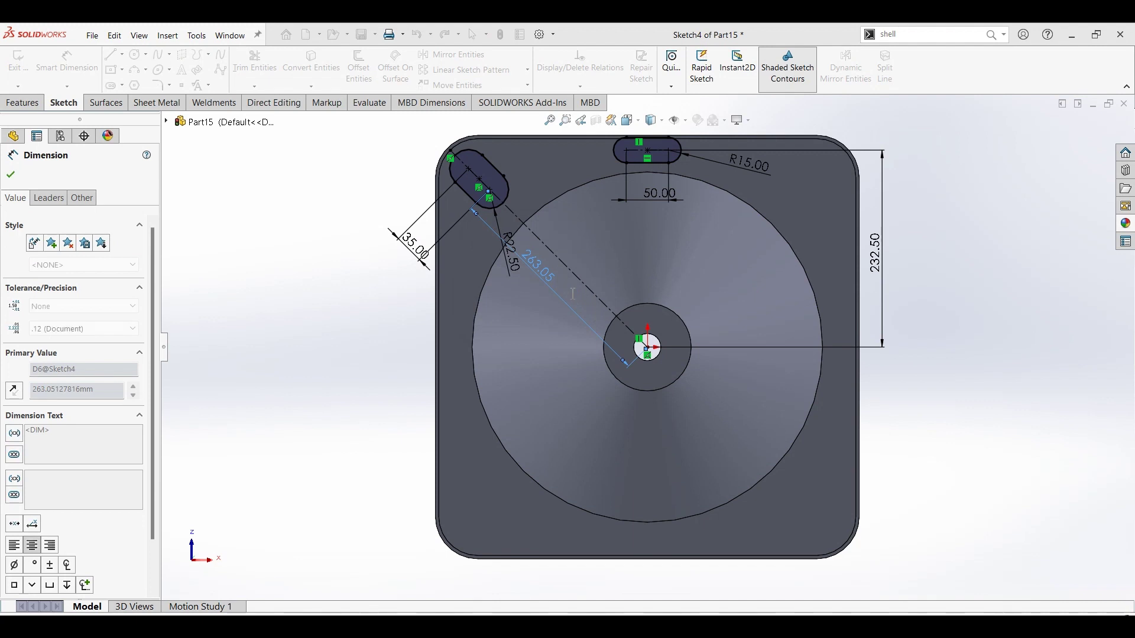
left_click(18, 178)
left_click(24, 106)
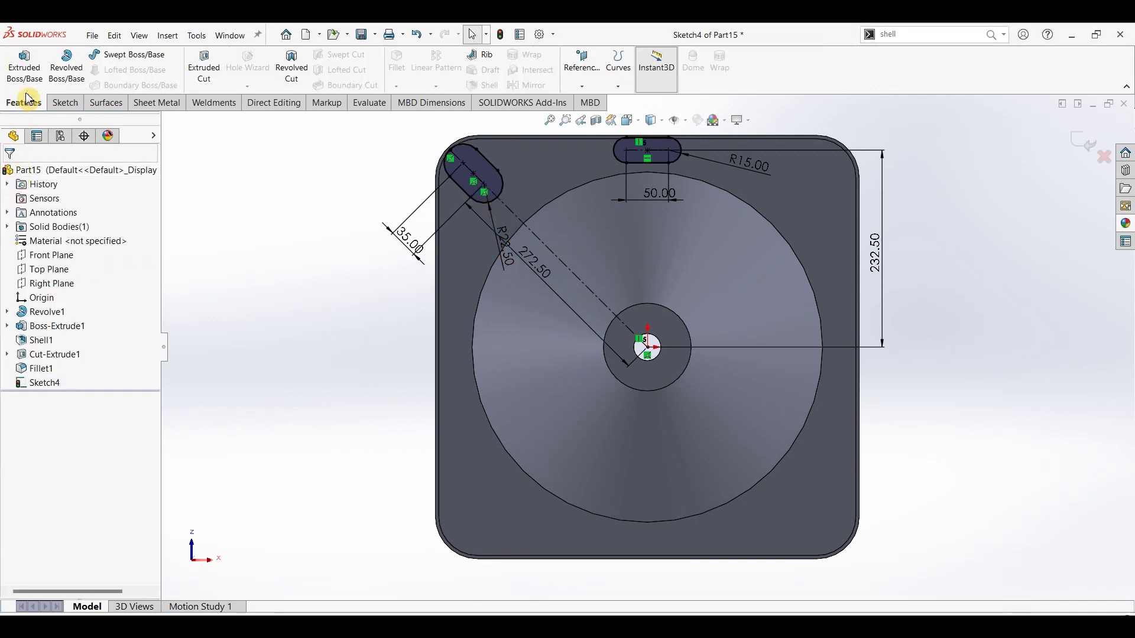
Extrude the two slot outlines as a 20 mm Blind boss, then return to isometric view.
left_click(24, 66)
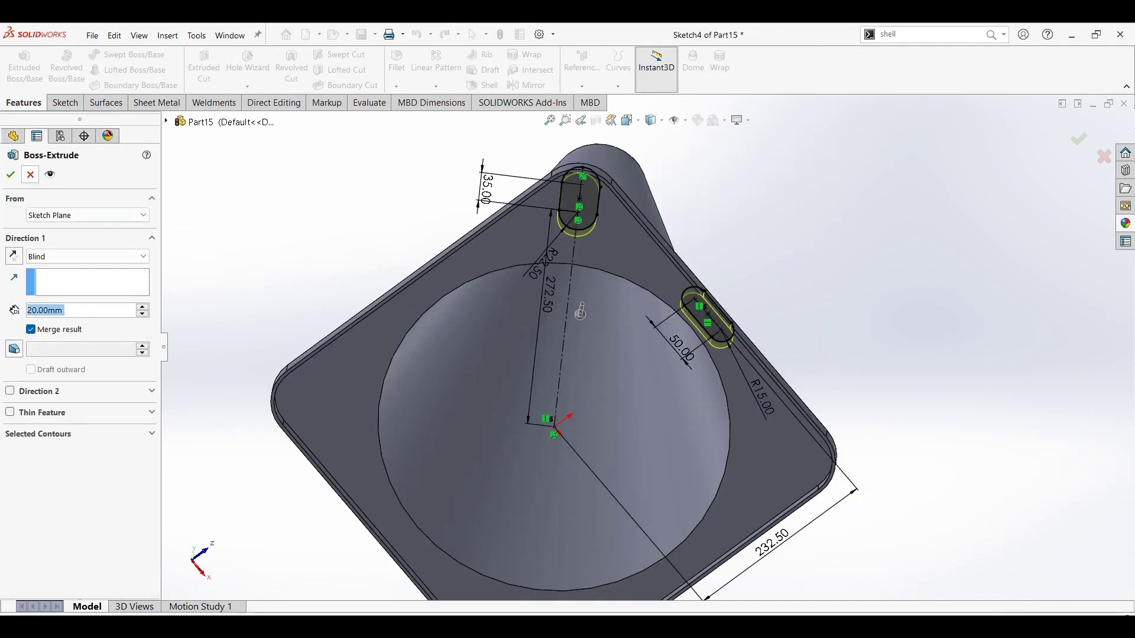
key("Return")
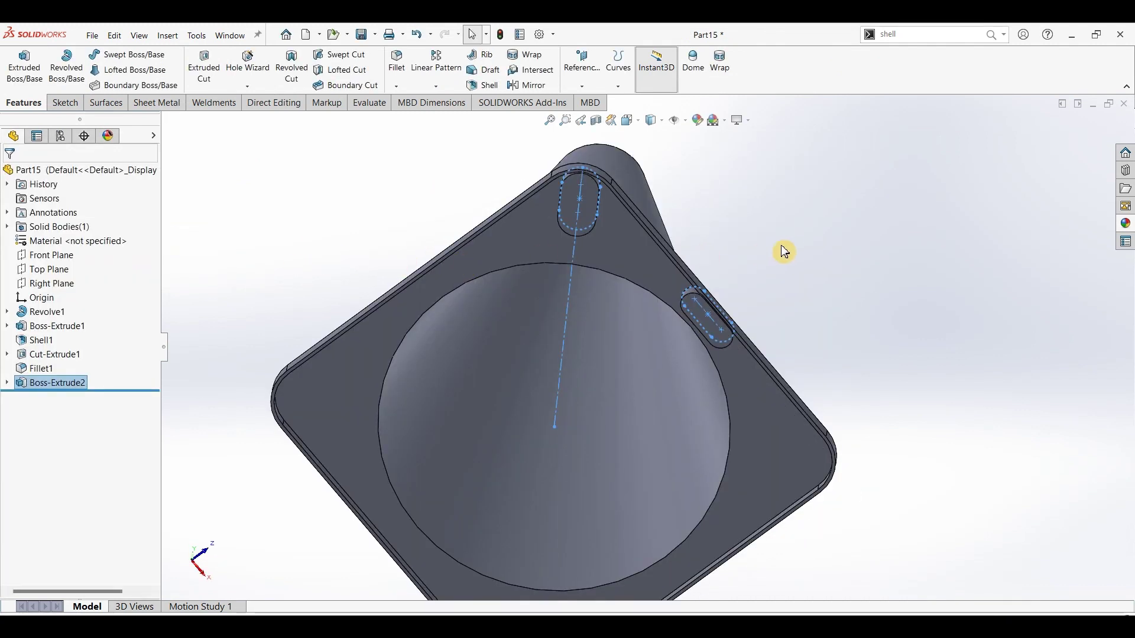
key("ctrl+7")
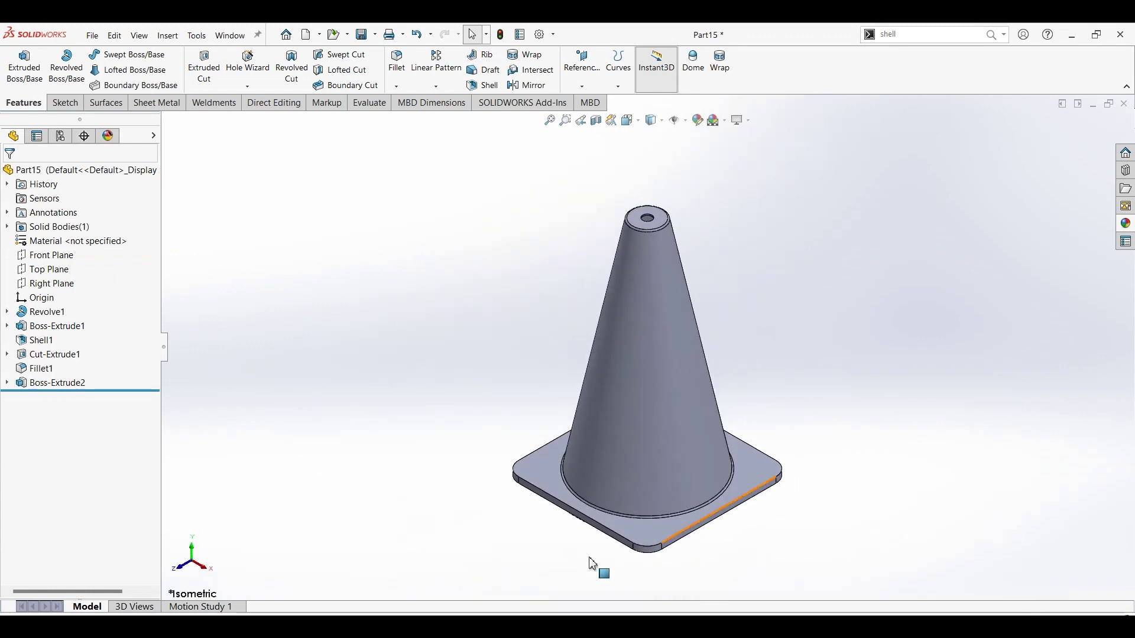
Orbit to the base plate and start a new sketch on the corner slot's face.
mouse_move(599, 567)
middle_mouse_down()
mouse_move(562, 310)
mouse_move(661, 293)
mouse_move(706, 335)
middle_mouse_up()
scroll(680, 331, "down", 3)
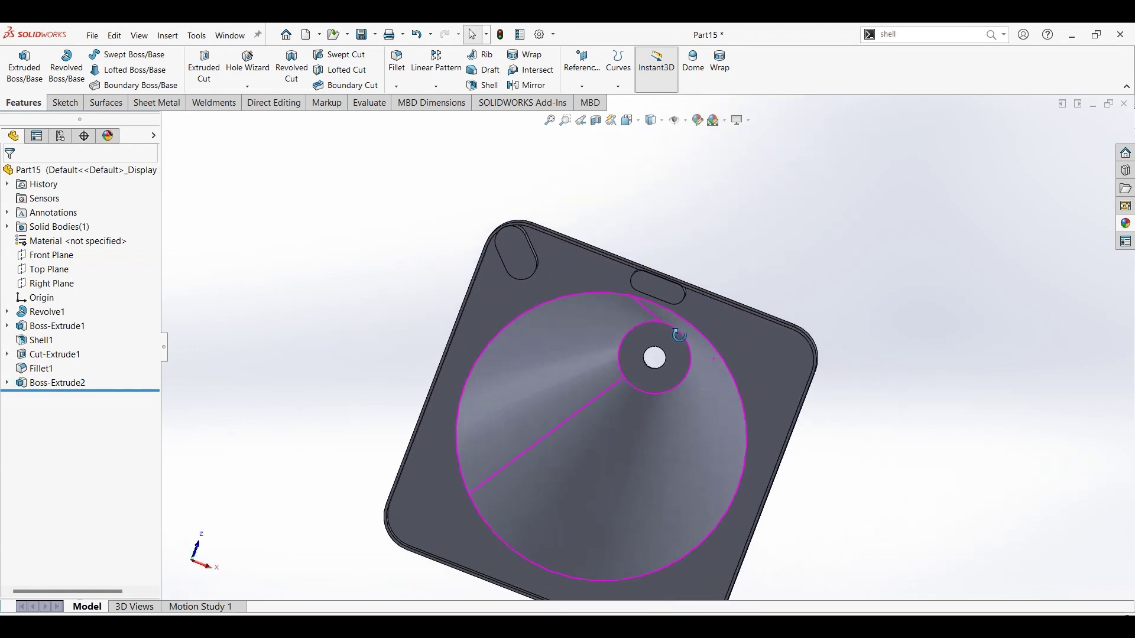
scroll(657, 329, "down", 2)
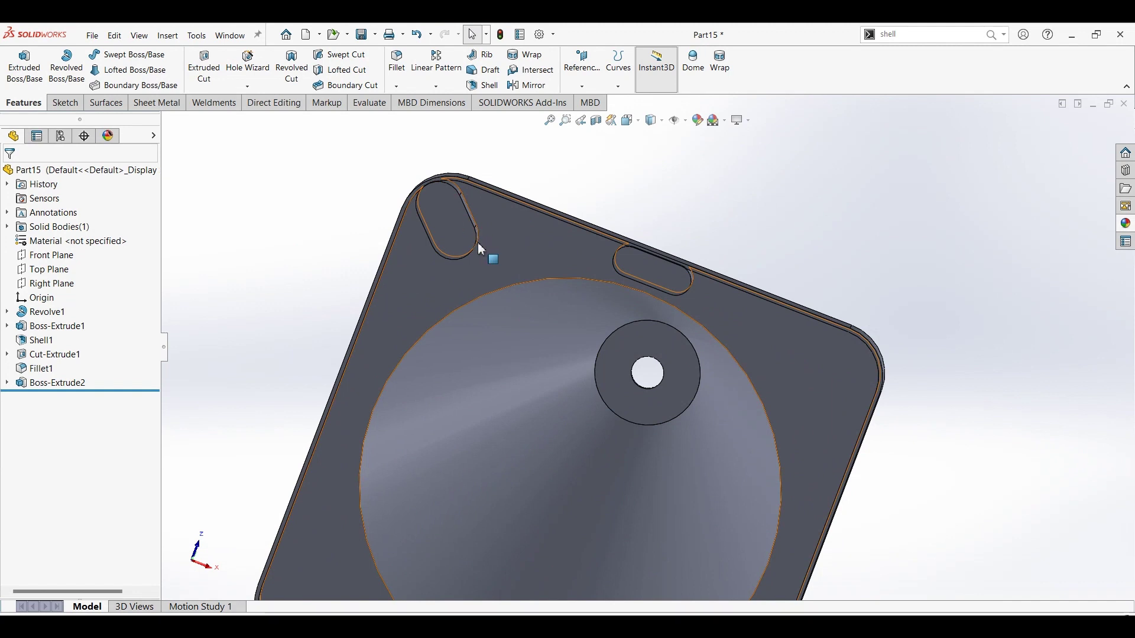
left_click(369, 201)
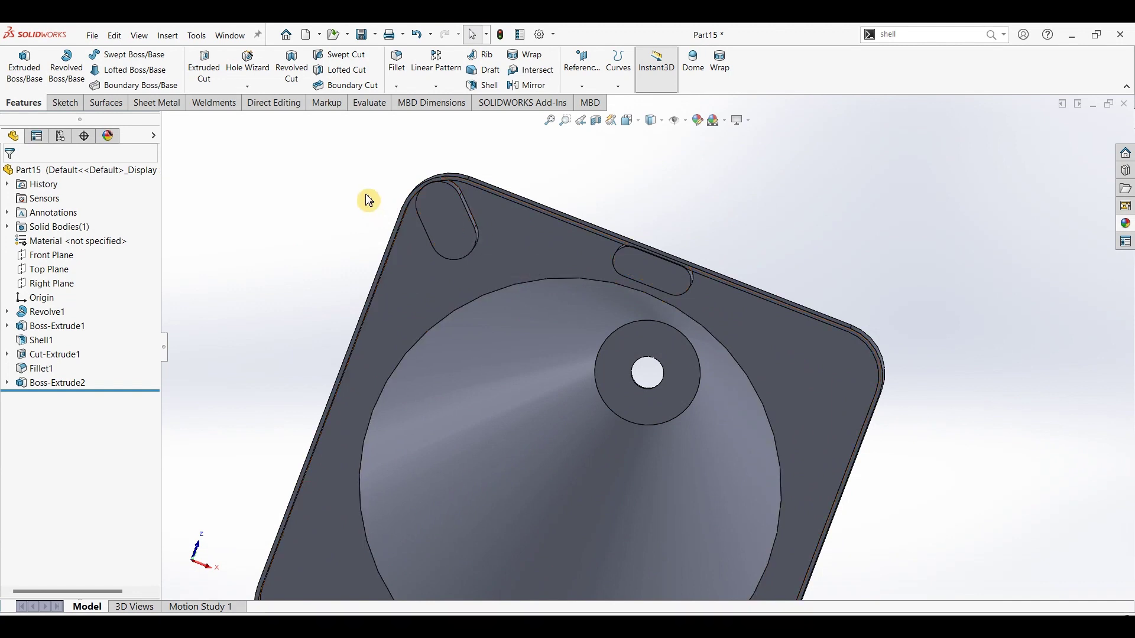
left_click(445, 211)
left_click(64, 103)
Offset the corner slot's edges by 3 mm in the new sketch.
left_click(21, 74)
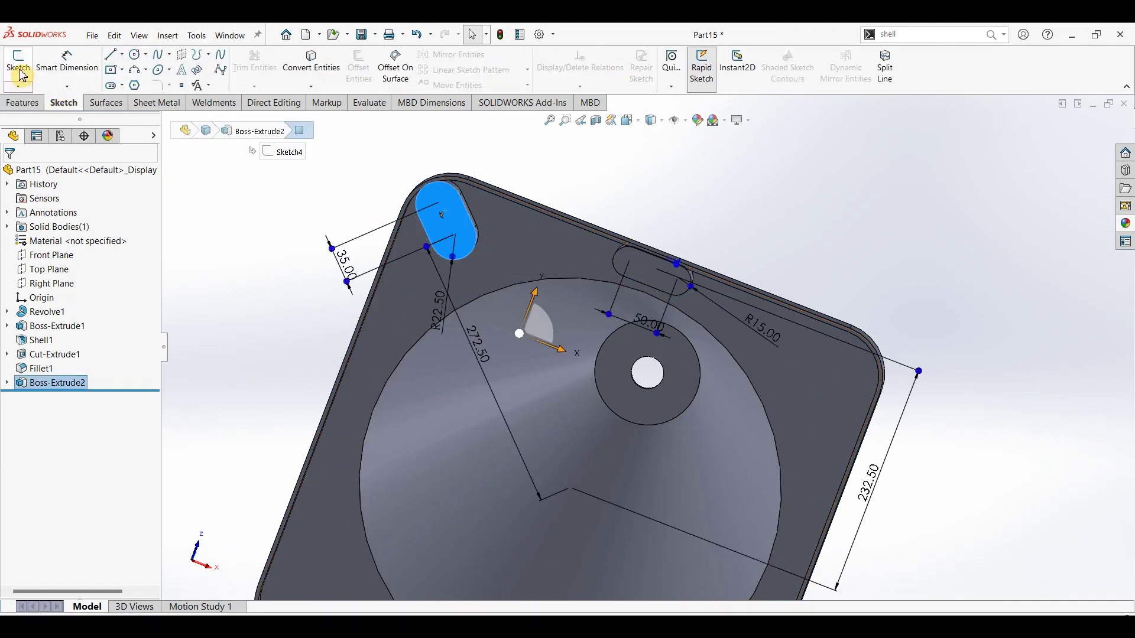
left_click(319, 153)
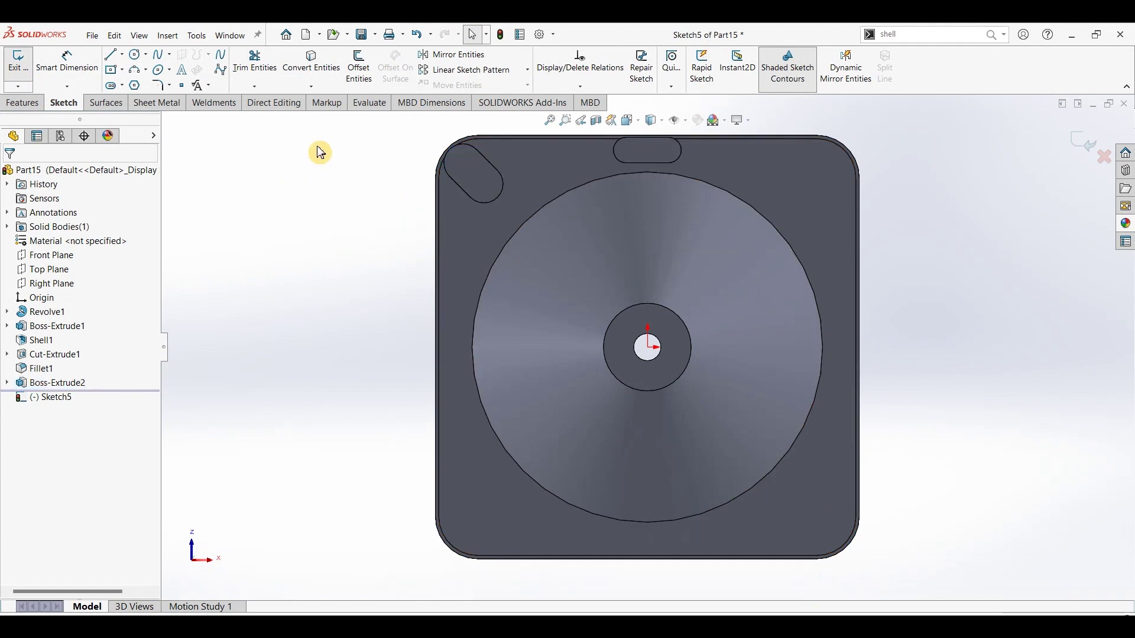
left_click(359, 68)
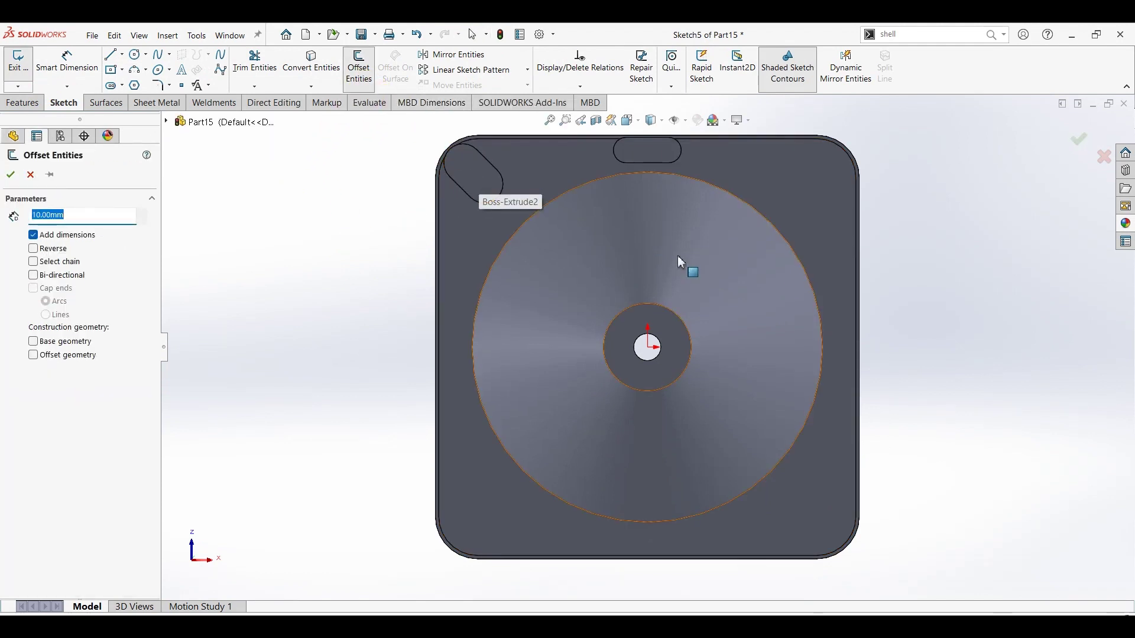
type("3")
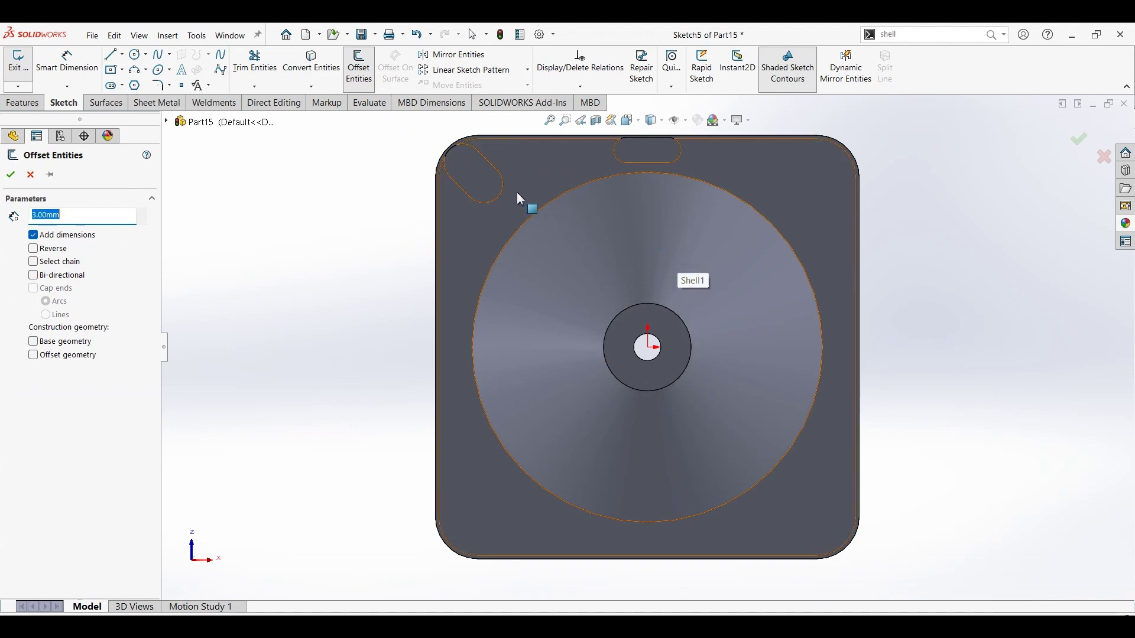
left_click(497, 192)
key("Return")
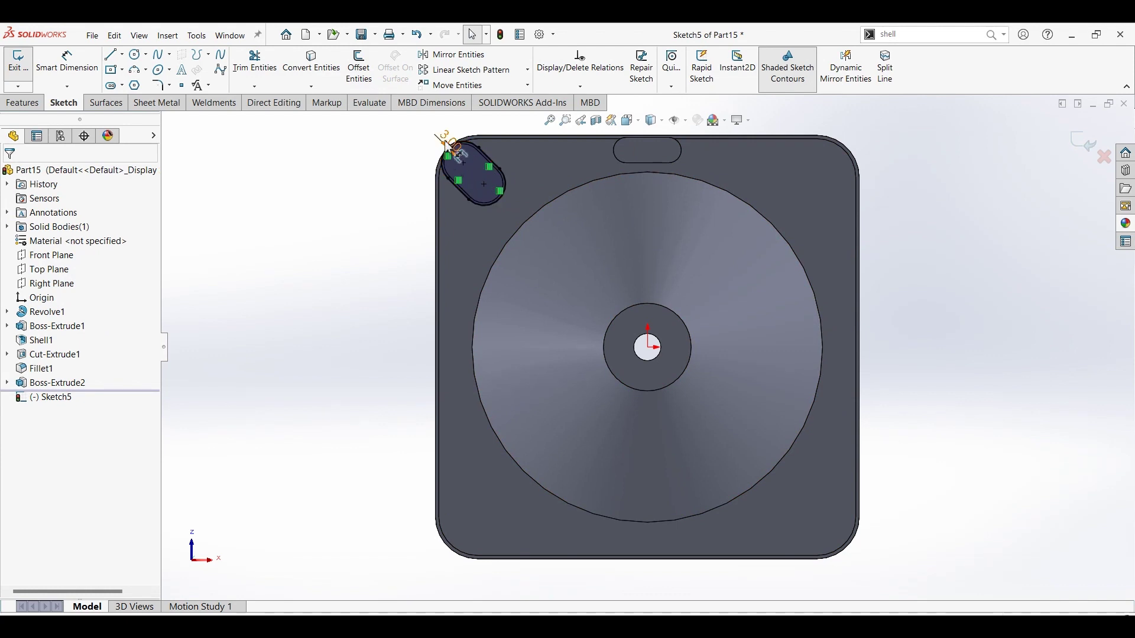
Set the offset dimension to 3 mm, flip it inside the slot, and finish the sketch.
scroll(467, 158, "down", 3)
scroll(467, 159, "down", 2)
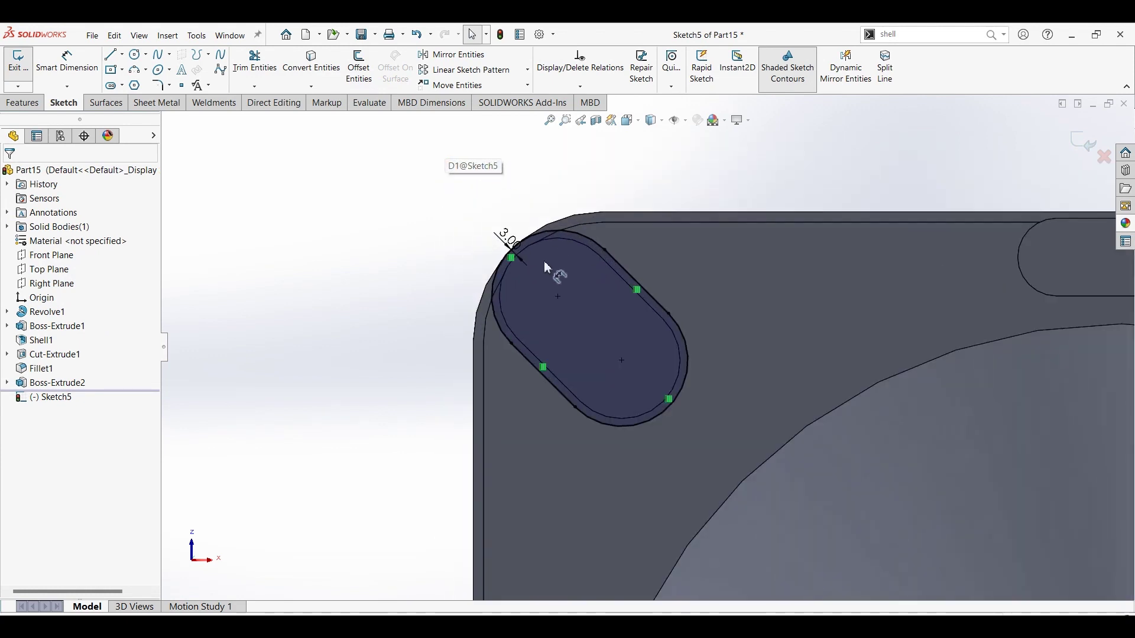
double_click(508, 236)
key("BackSpace")
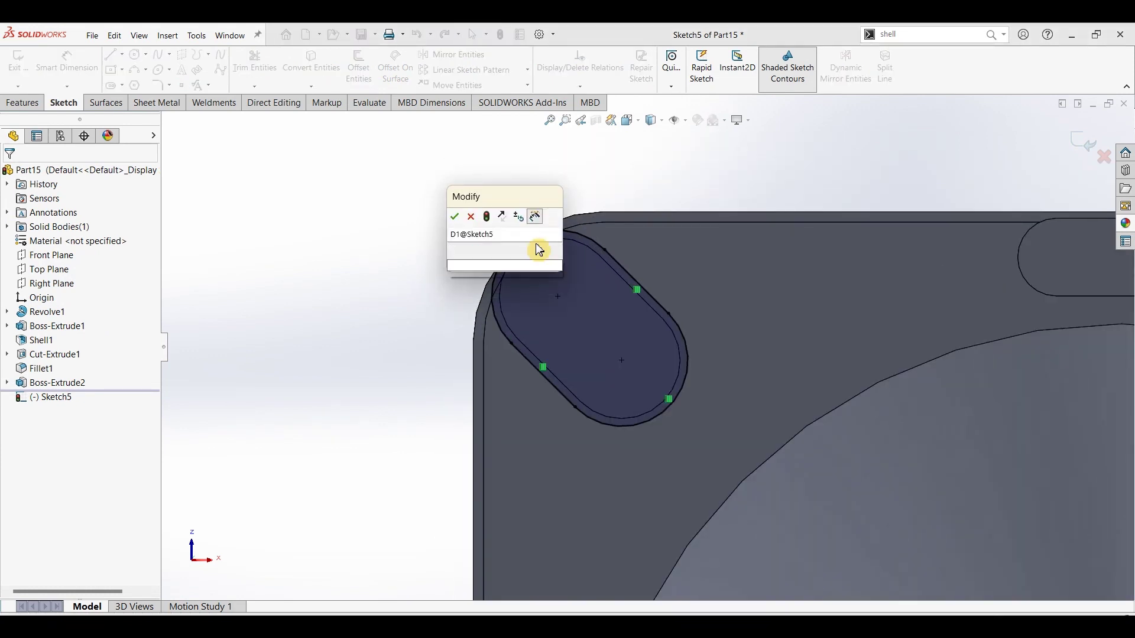
type("3")
key("Return")
left_click(540, 250)
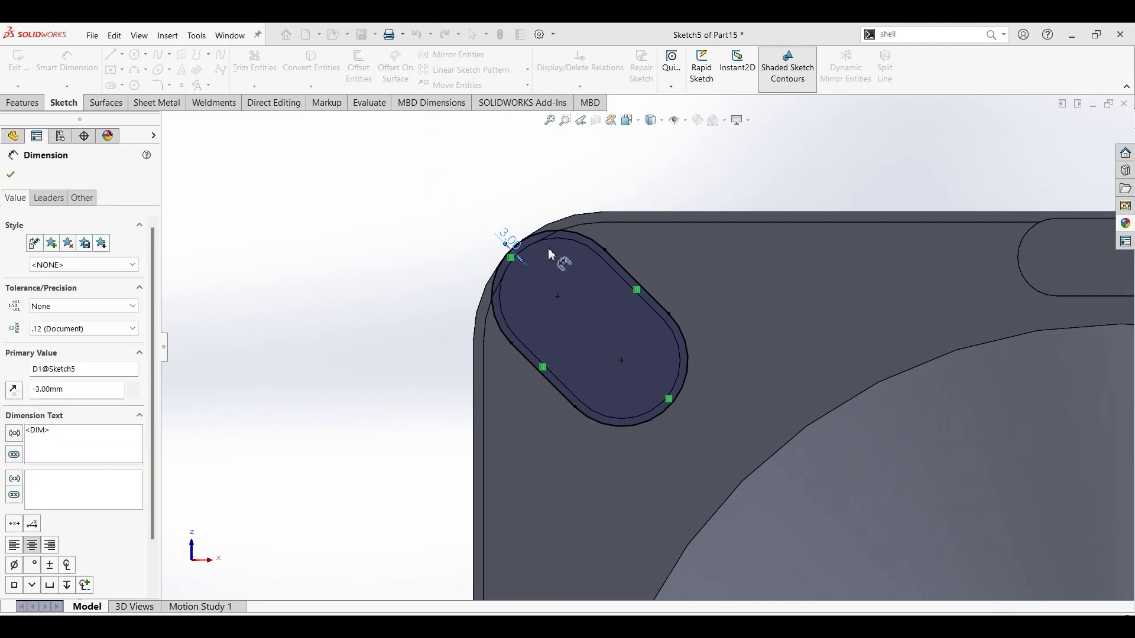
left_click(557, 281)
left_click(1058, 161)
left_click(1077, 153)
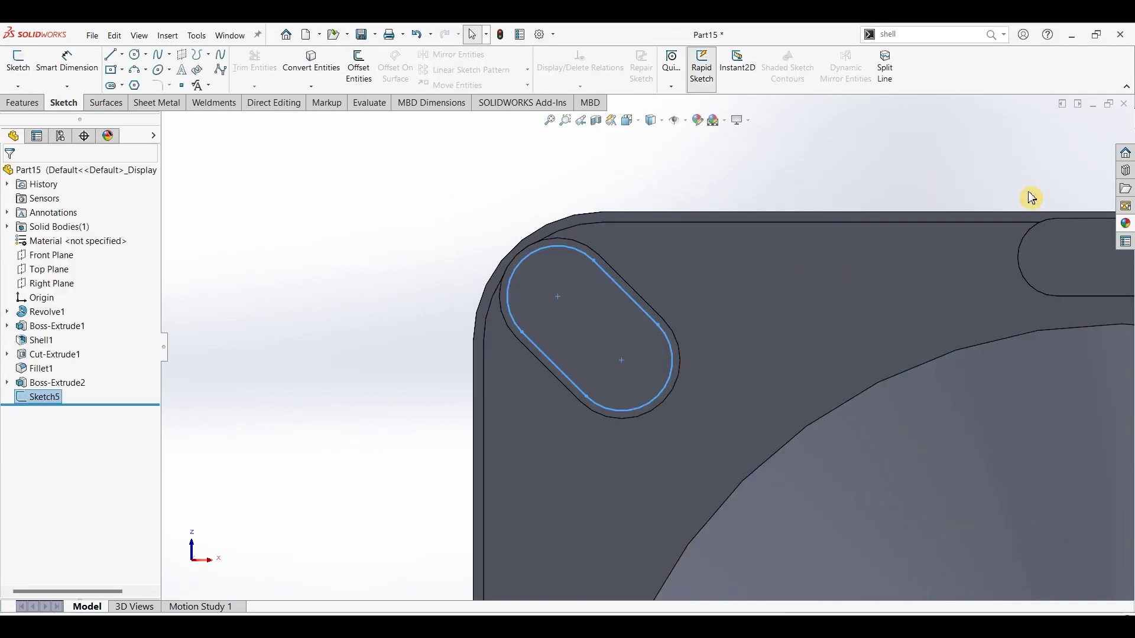
Reopen Sketch5 and add a 3 mm offset around the top slot's face too.
scroll(1034, 300, "up", 3)
scroll(745, 305, "down", 2)
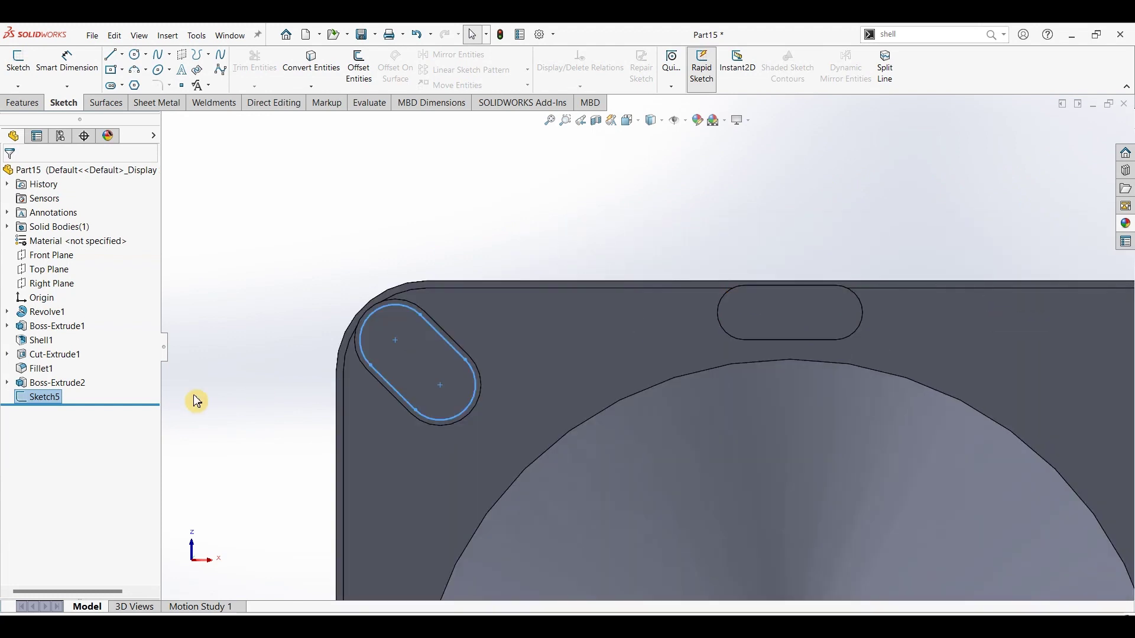
left_click(49, 402)
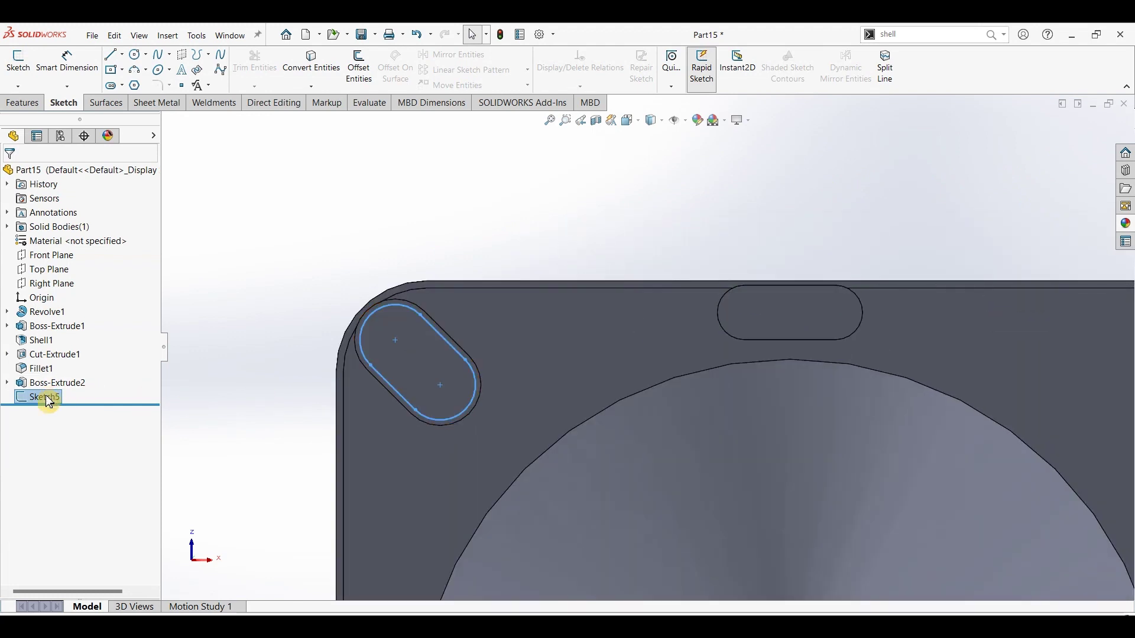
left_click(53, 362)
scroll(650, 325, "up", 3)
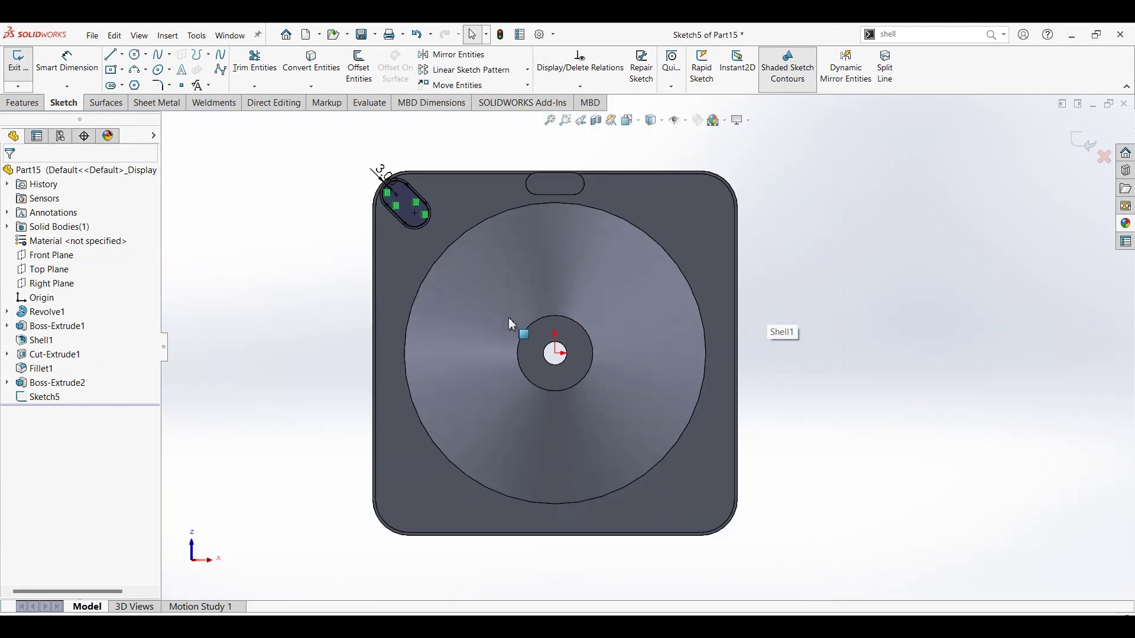
scroll(603, 254, "down", 2)
scroll(671, 274, "down", 3)
left_click(359, 68)
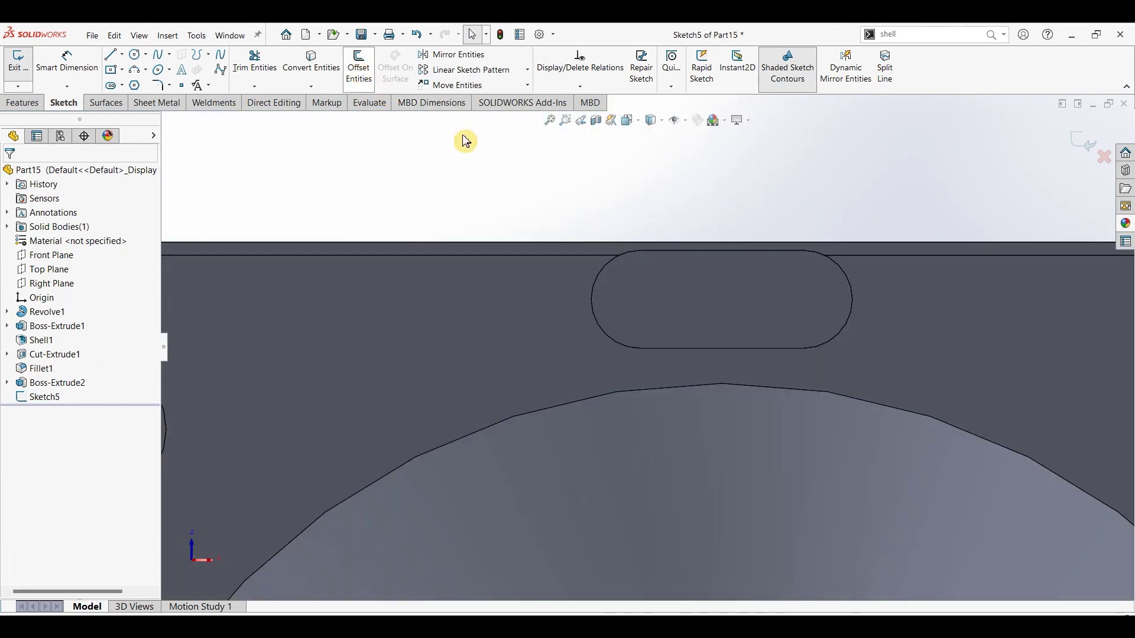
left_click(704, 303)
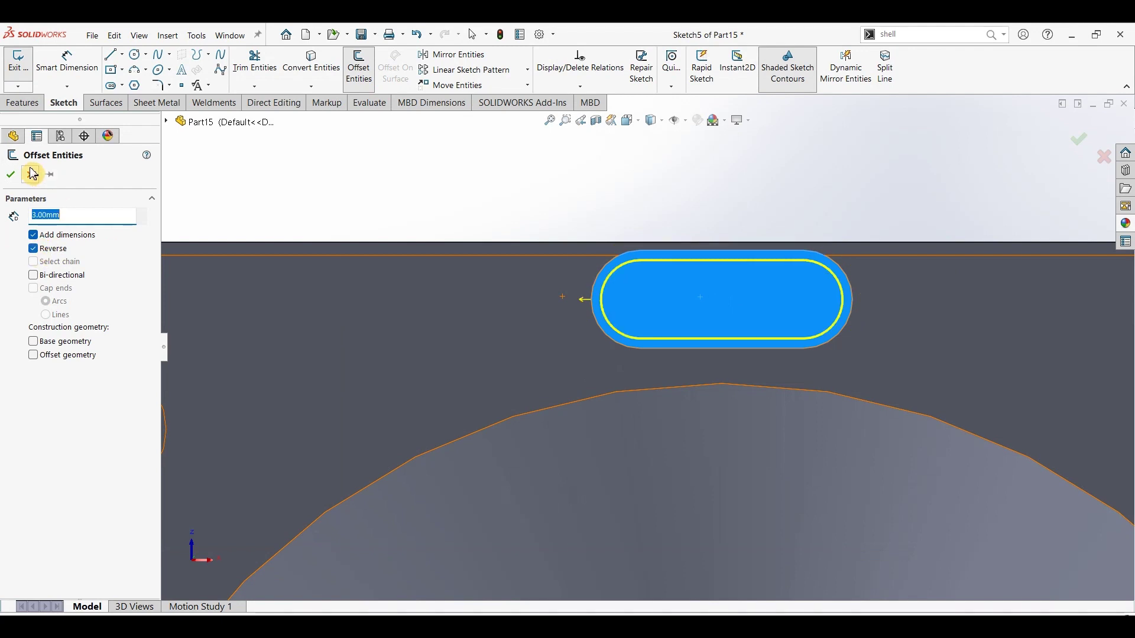
left_click(11, 175)
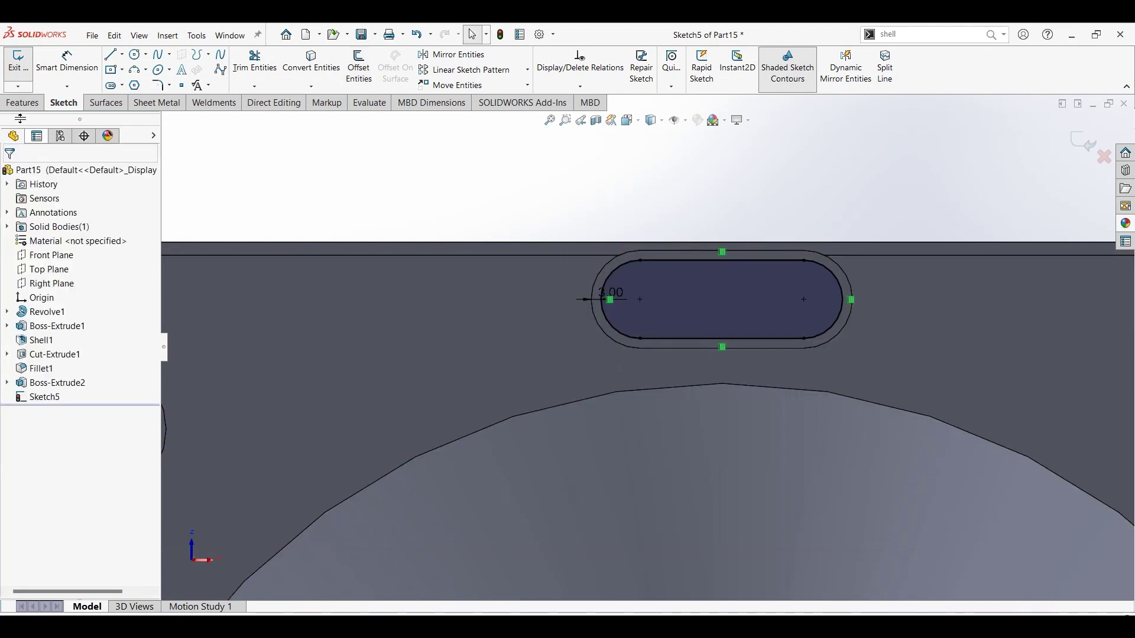
left_click(24, 103)
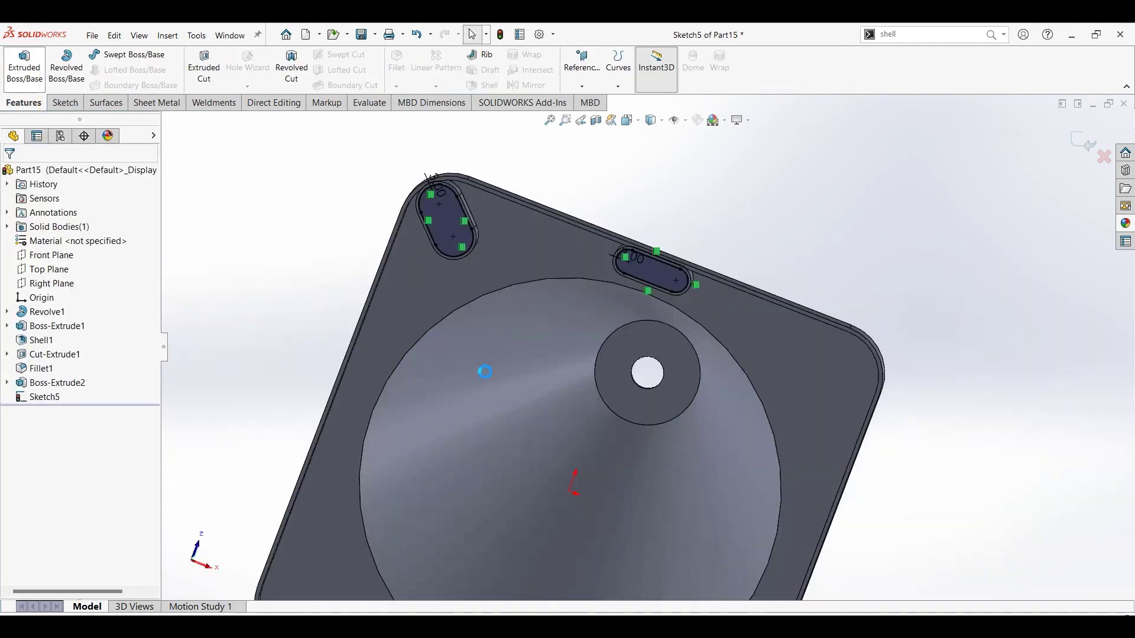
Cut the 3 mm offset outlines 5 mm deep (Blind) and orbit to inspect the recesses.
left_click(30, 176)
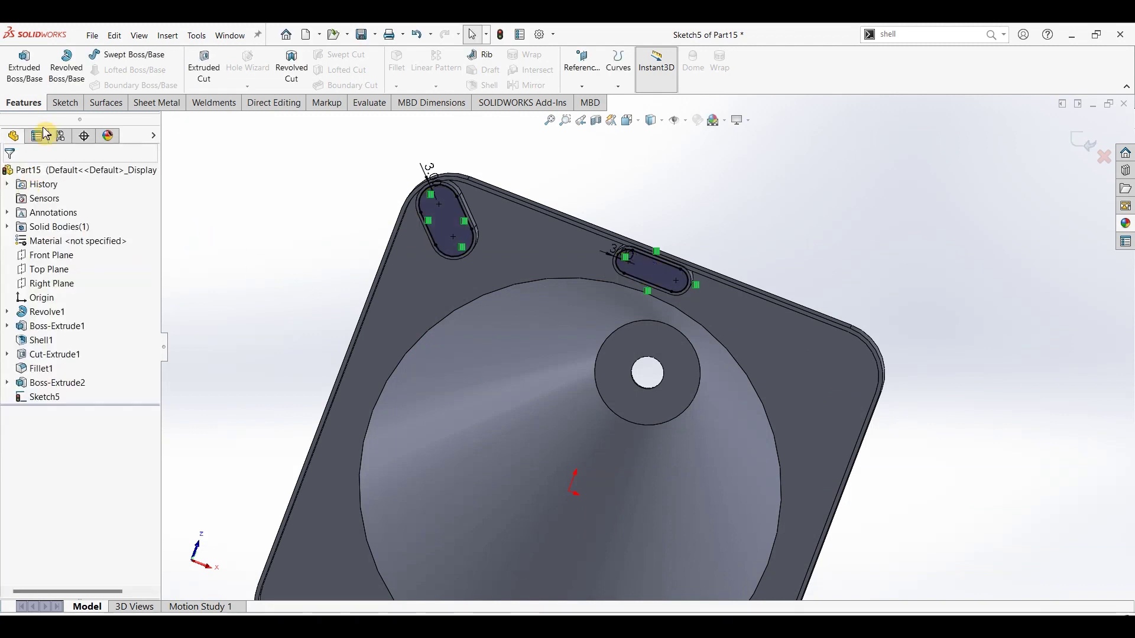
left_click(204, 68)
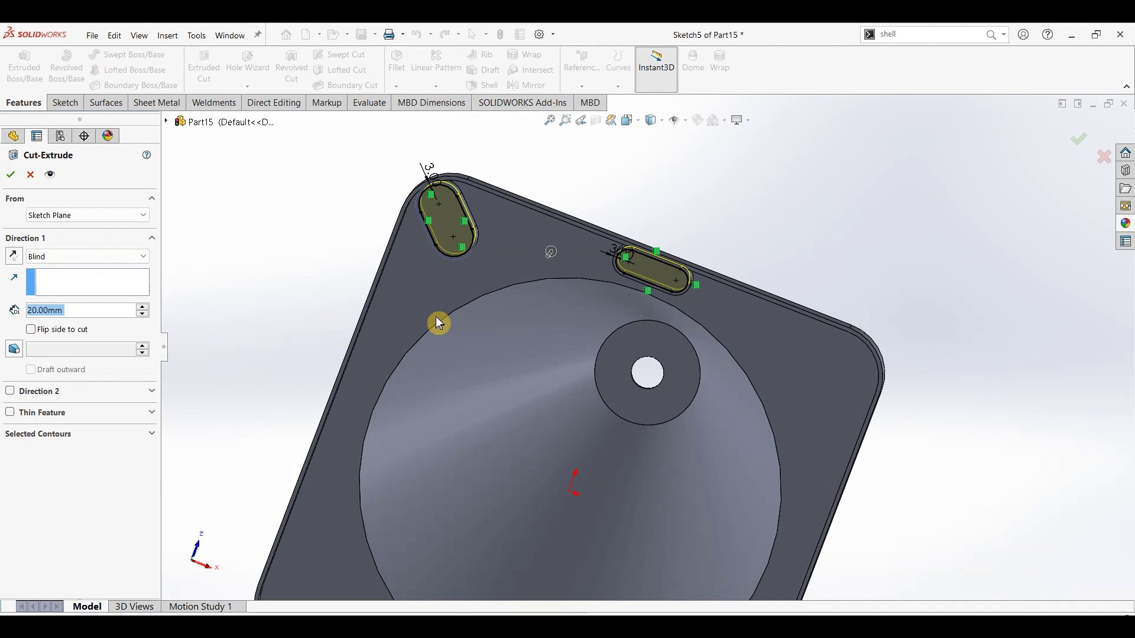
type("5")
key("Return")
left_click(13, 177)
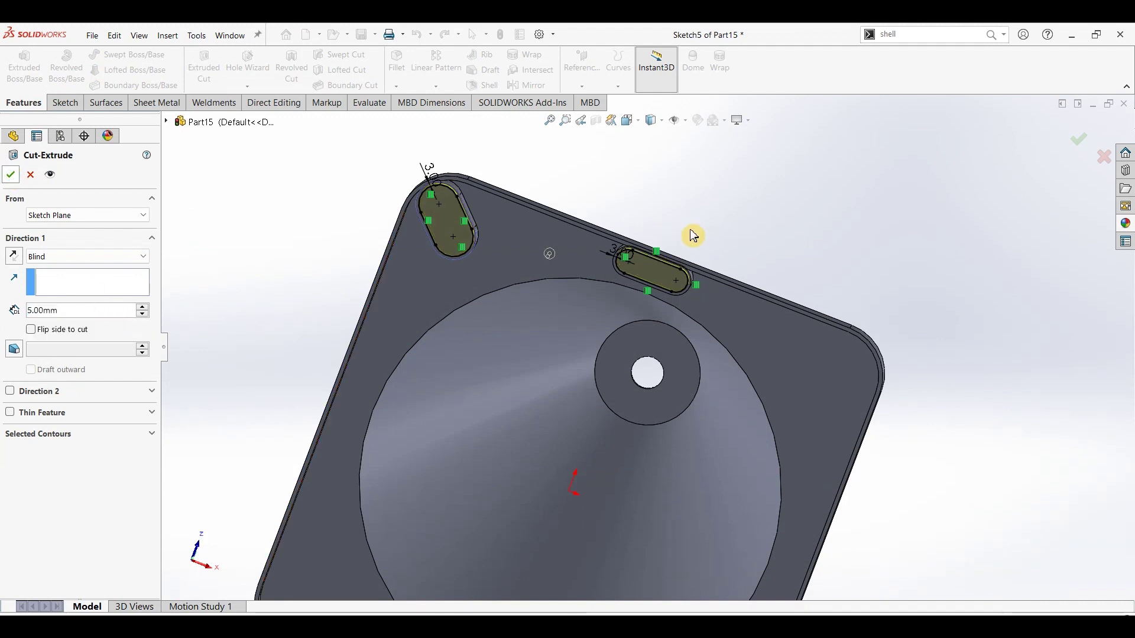
scroll(668, 251, "down", 3)
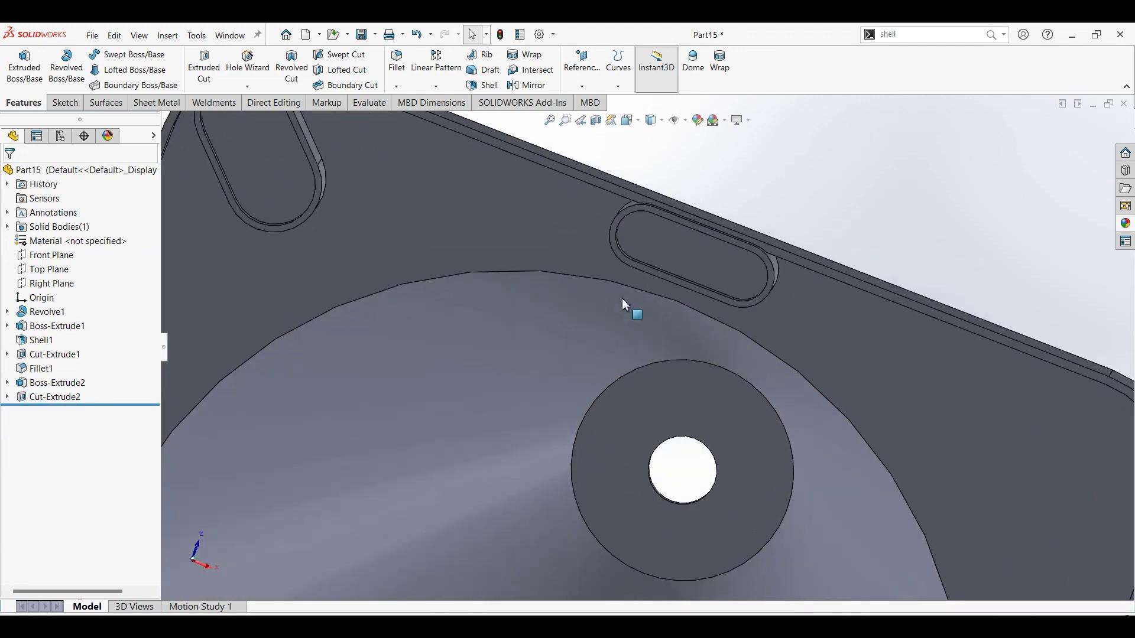
middle_click_drag(625, 310, 542, 263)
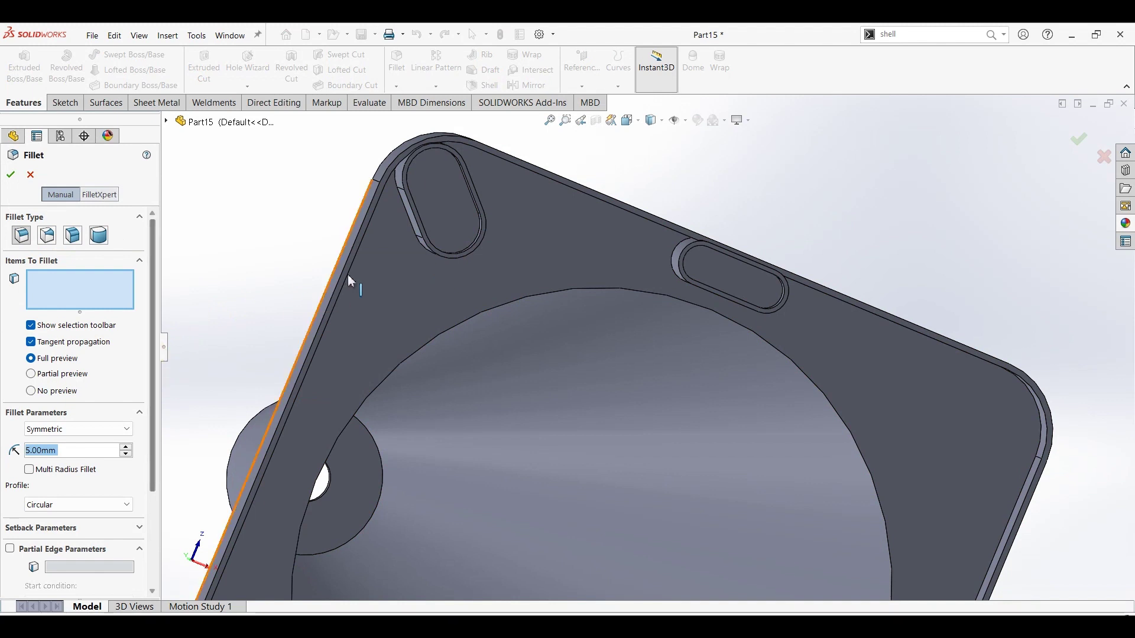
Select the first slot's edge for a fillet, initially at 1 mm radius.
left_click(406, 210)
left_click(87, 444)
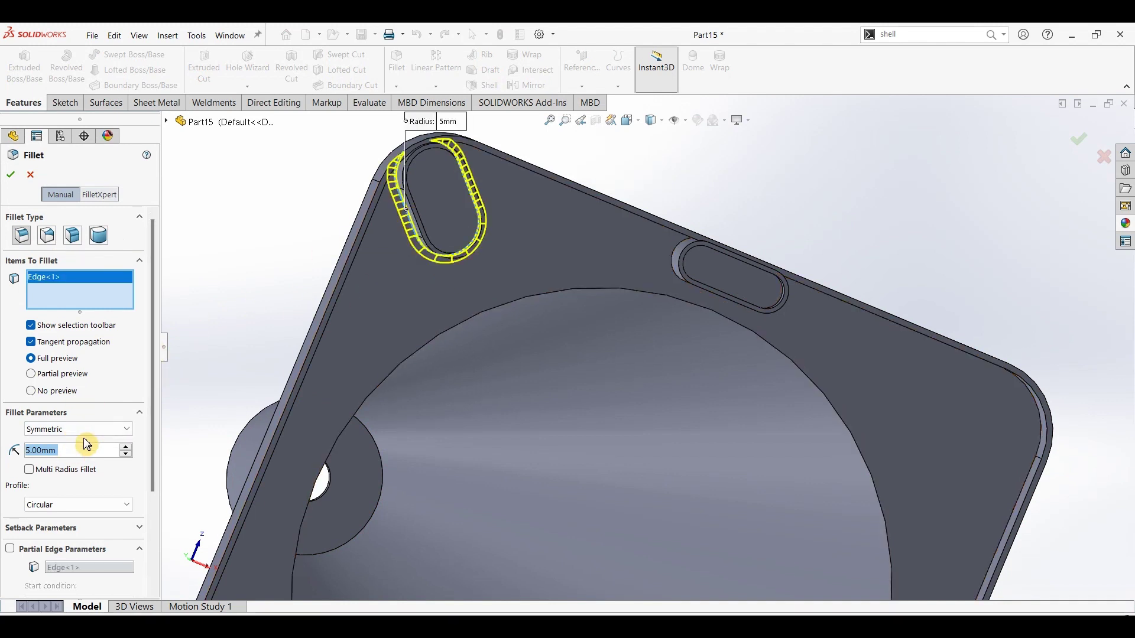
type("1")
key("Return")
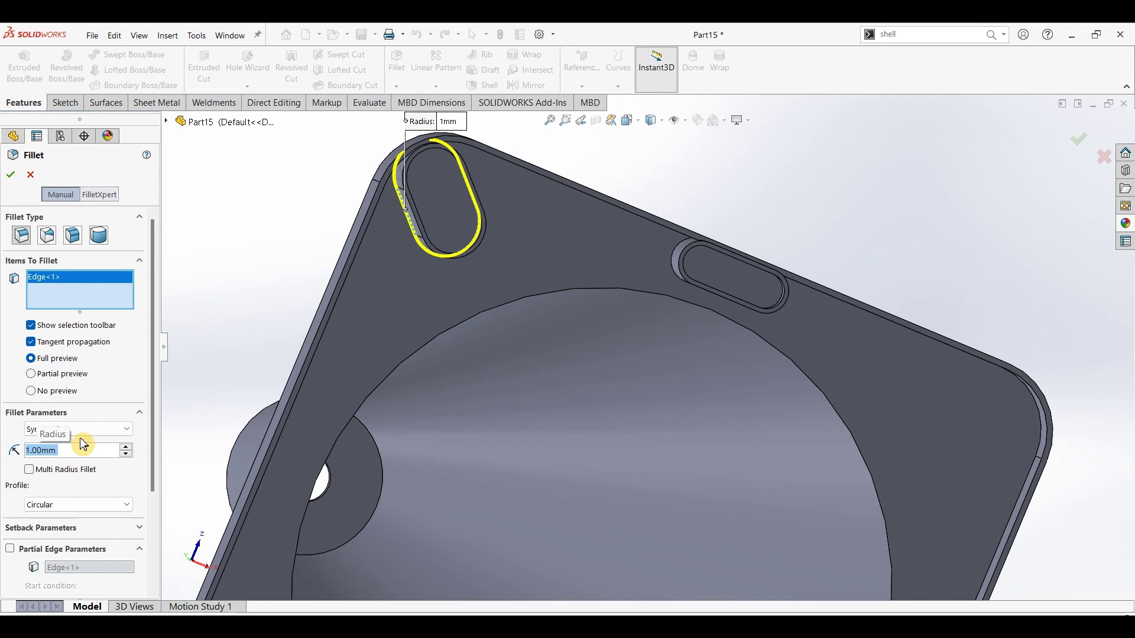
scroll(683, 261, "down", 2)
scroll(664, 278, "down", 3)
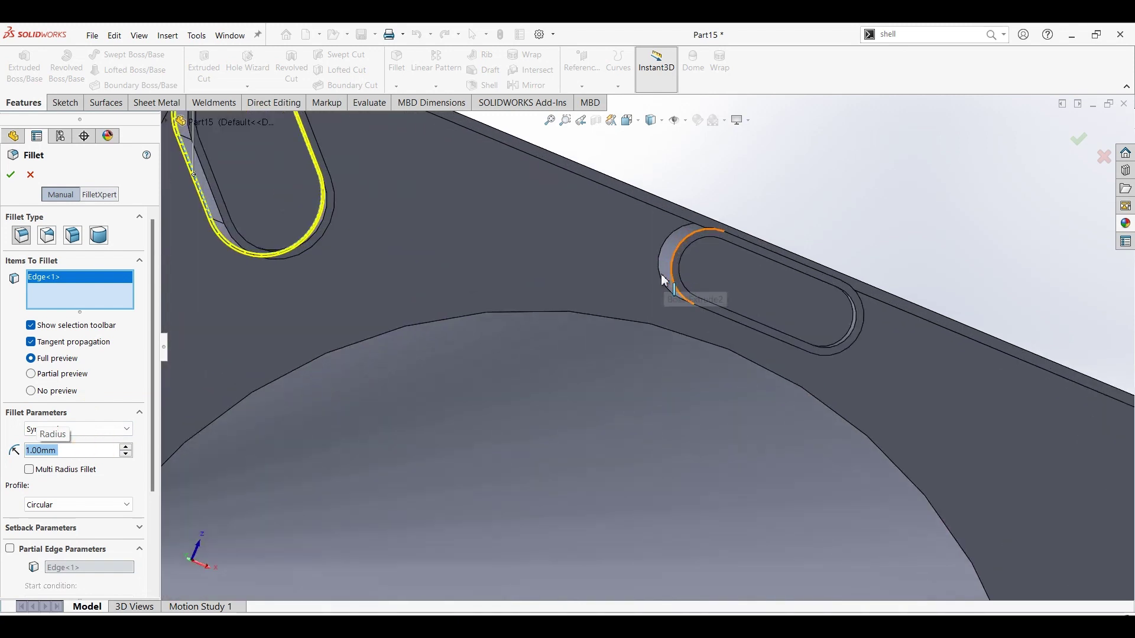
Add the second slot's edge, change the radius to 2 mm, and apply the fillet.
left_click(665, 279)
scroll(591, 342, "up", 3)
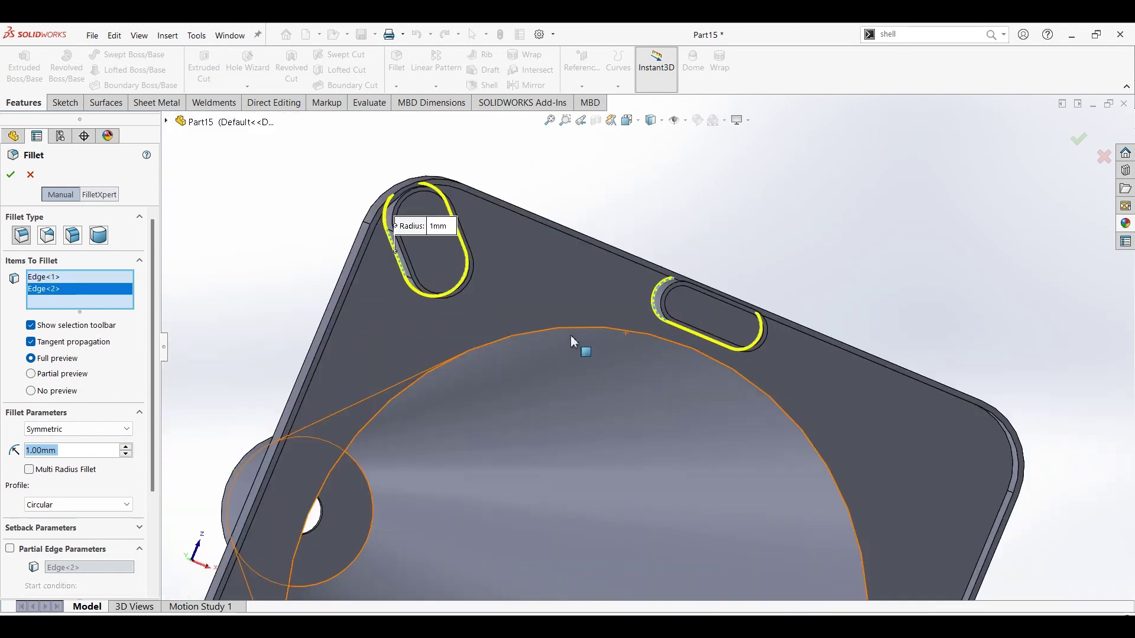
scroll(577, 342, "up", 2)
left_click(79, 290)
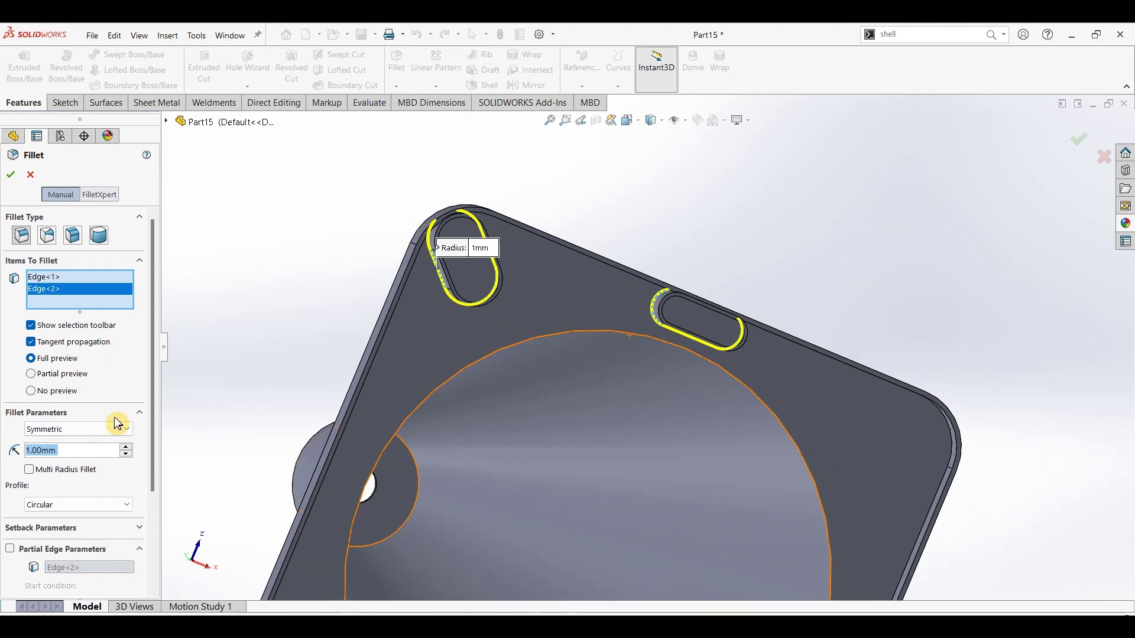
type("2")
key("Return")
left_click(18, 182)
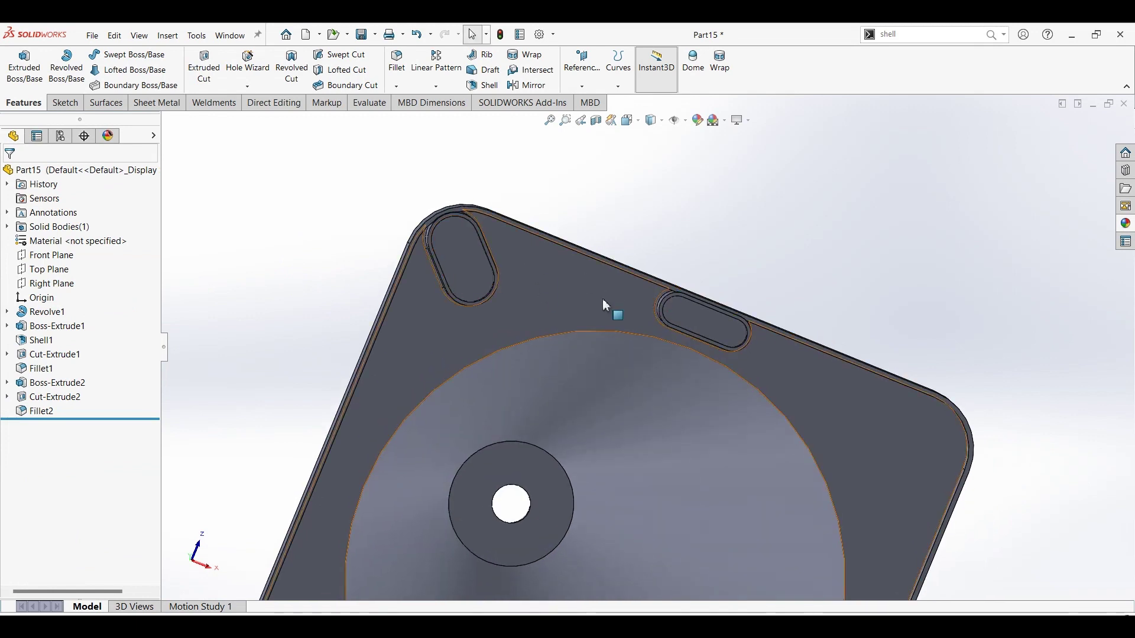
scroll(827, 462, "up", 3)
scroll(795, 475, "up", 2)
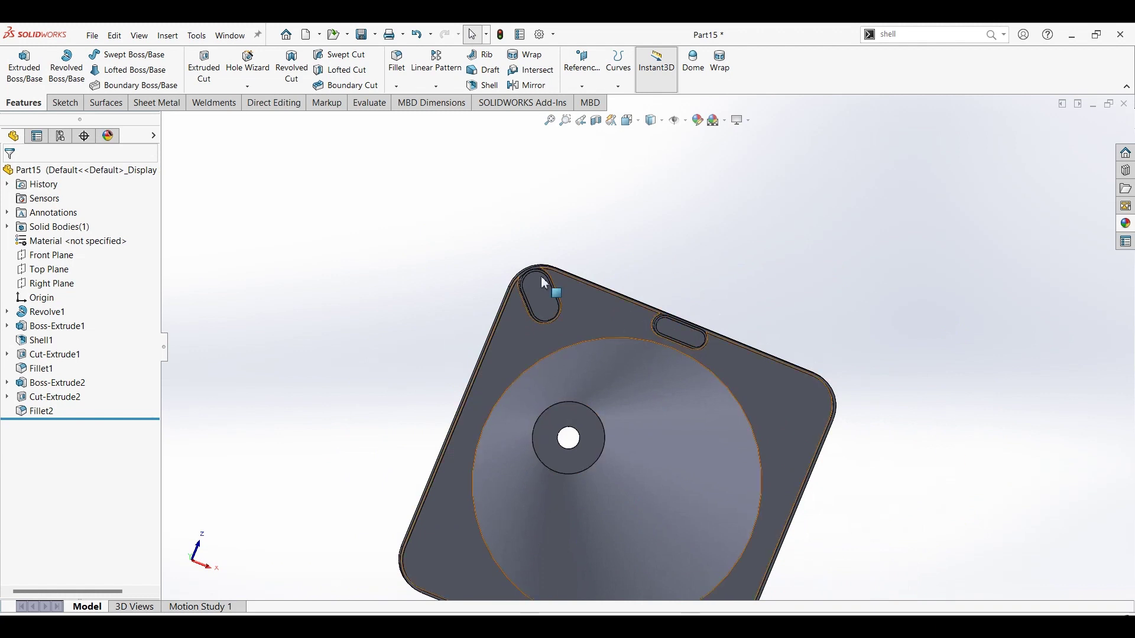
Start a circular pattern of Cut-Extrude2, Fillet2 and Boss-Extrude2.
left_click(437, 86)
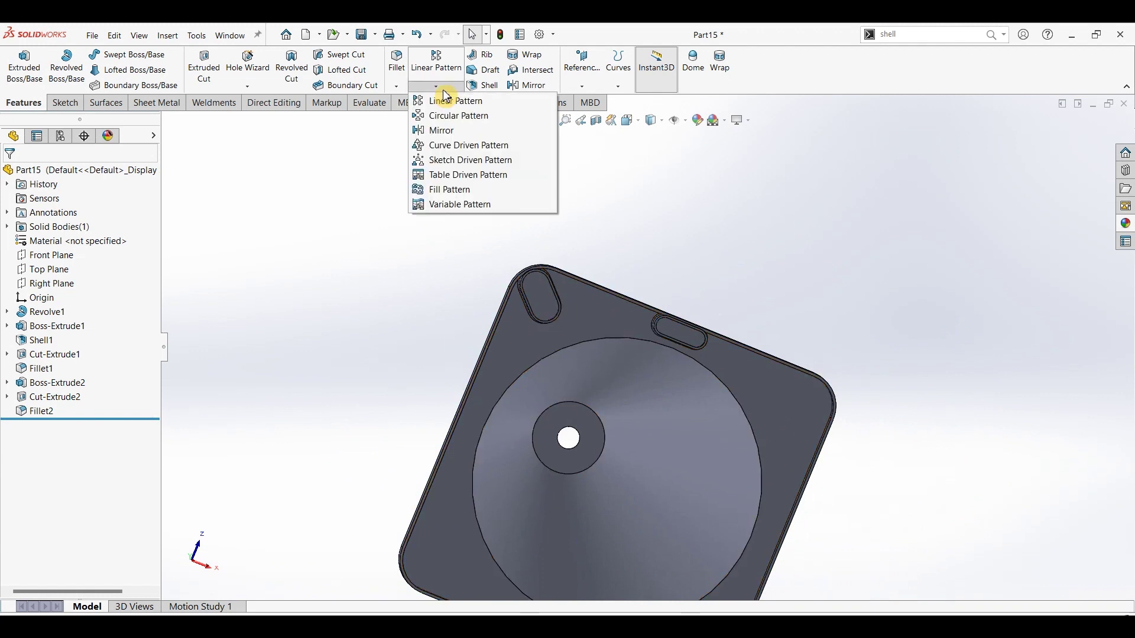
left_click(444, 116)
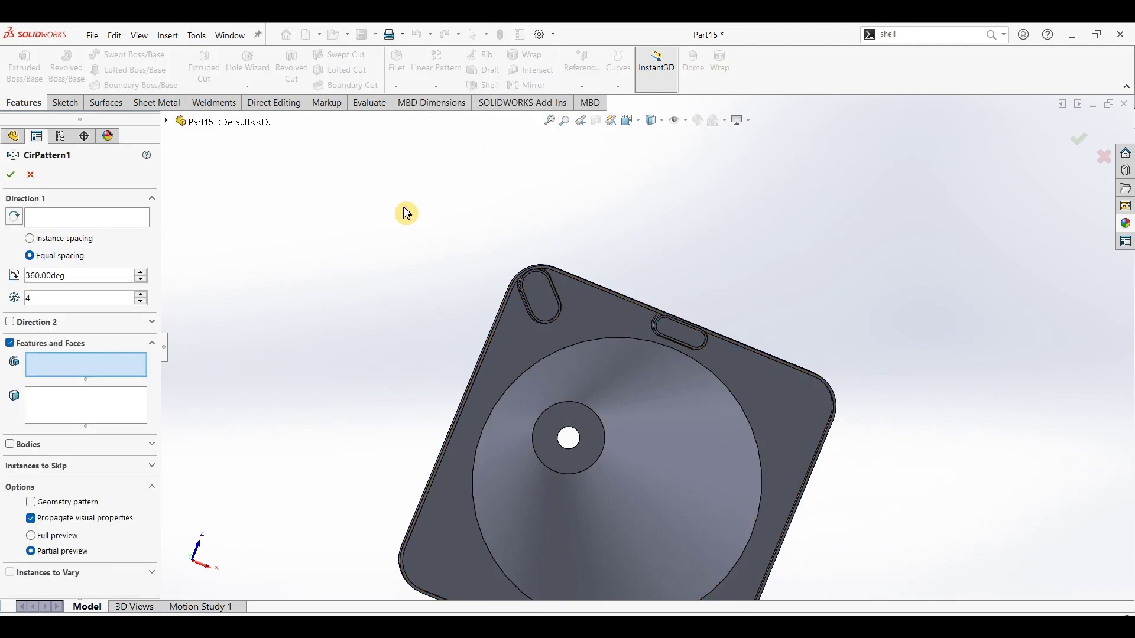
scroll(608, 322, "down", 2)
scroll(530, 307, "down", 3)
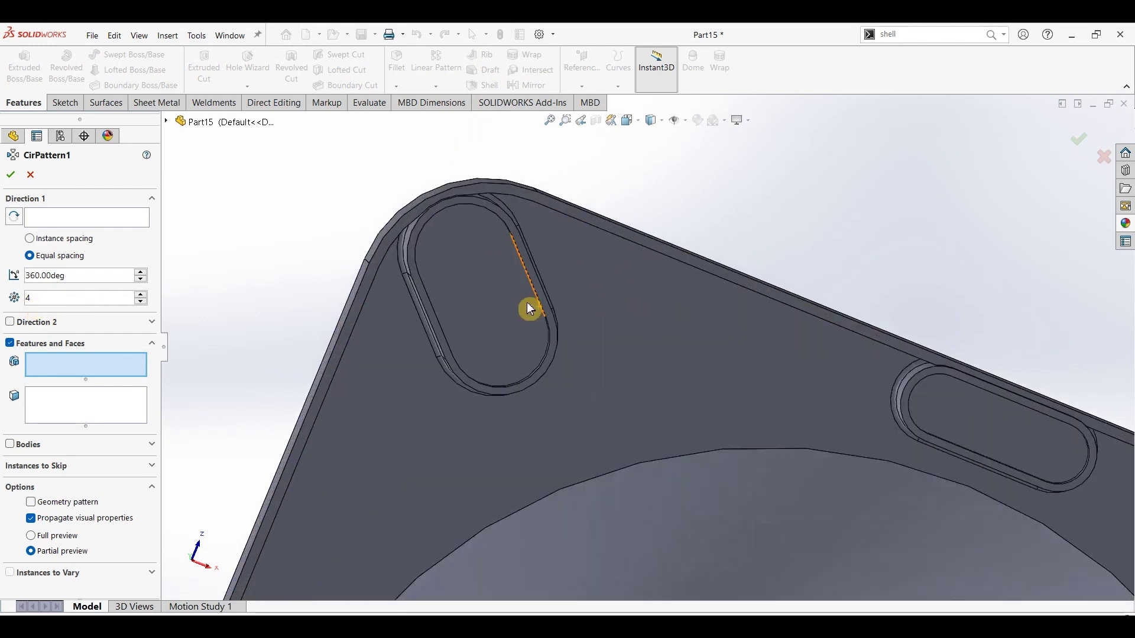
scroll(521, 316, "down", 3)
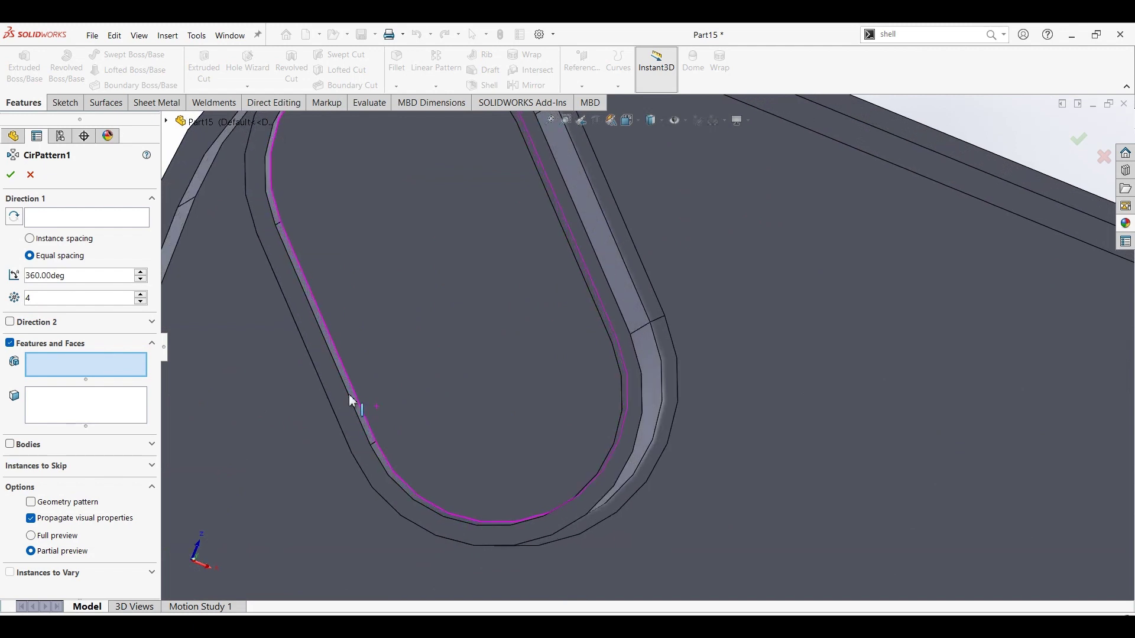
left_click(347, 382)
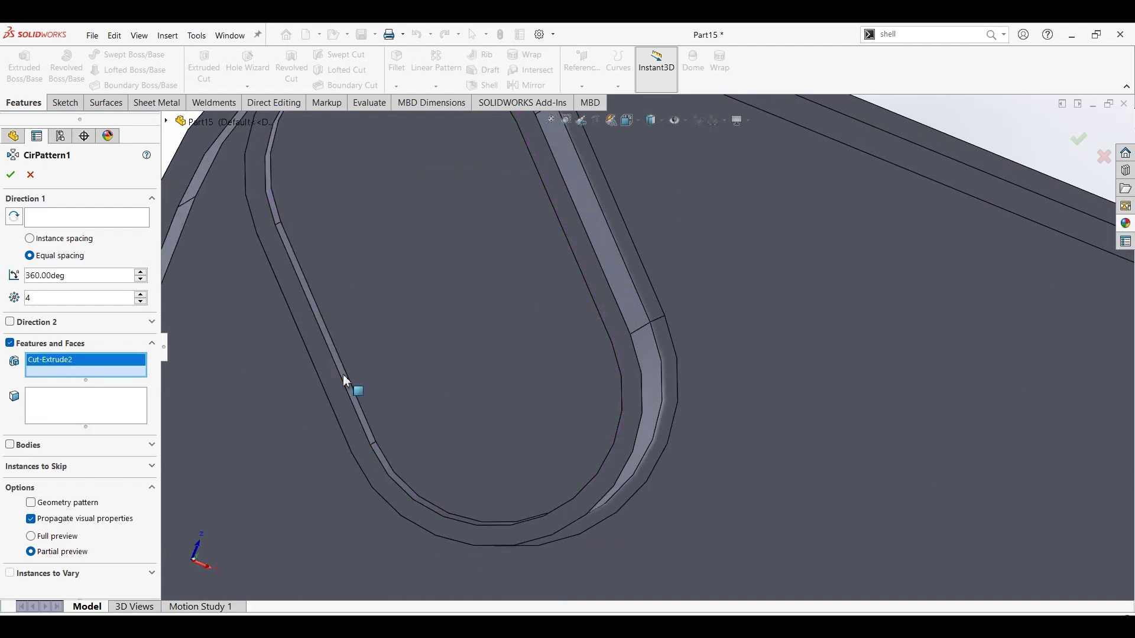
left_click(636, 279)
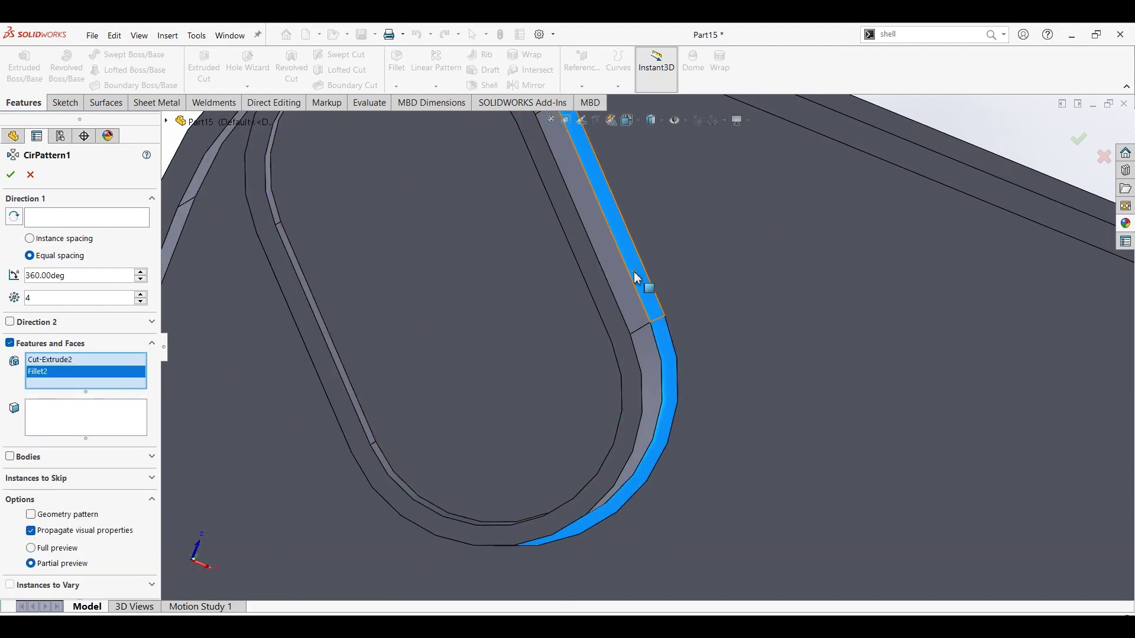
scroll(636, 279, "up", 4)
scroll(496, 331, "down", 3)
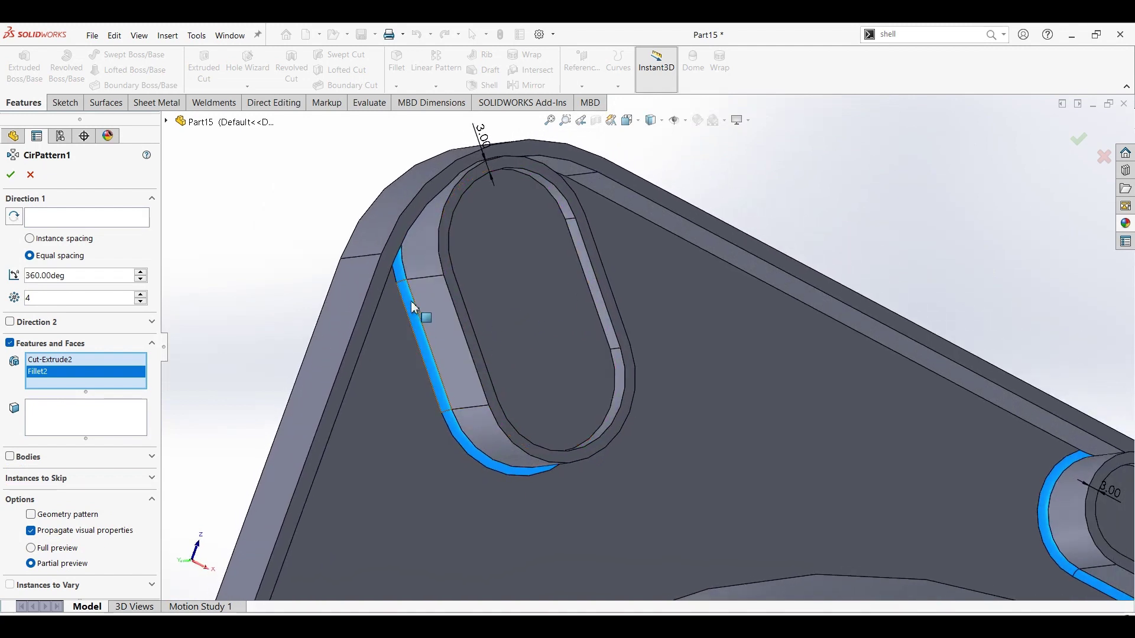
left_click(441, 320)
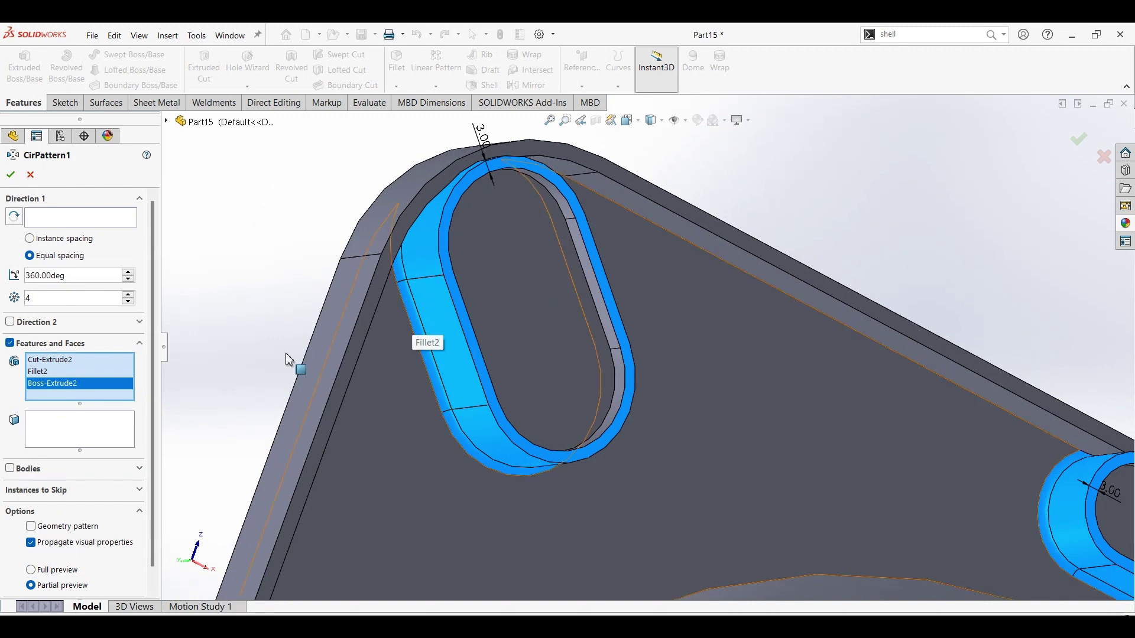
Pattern them 4 times over 360° around the base's circular edge and view the result.
left_click(74, 384)
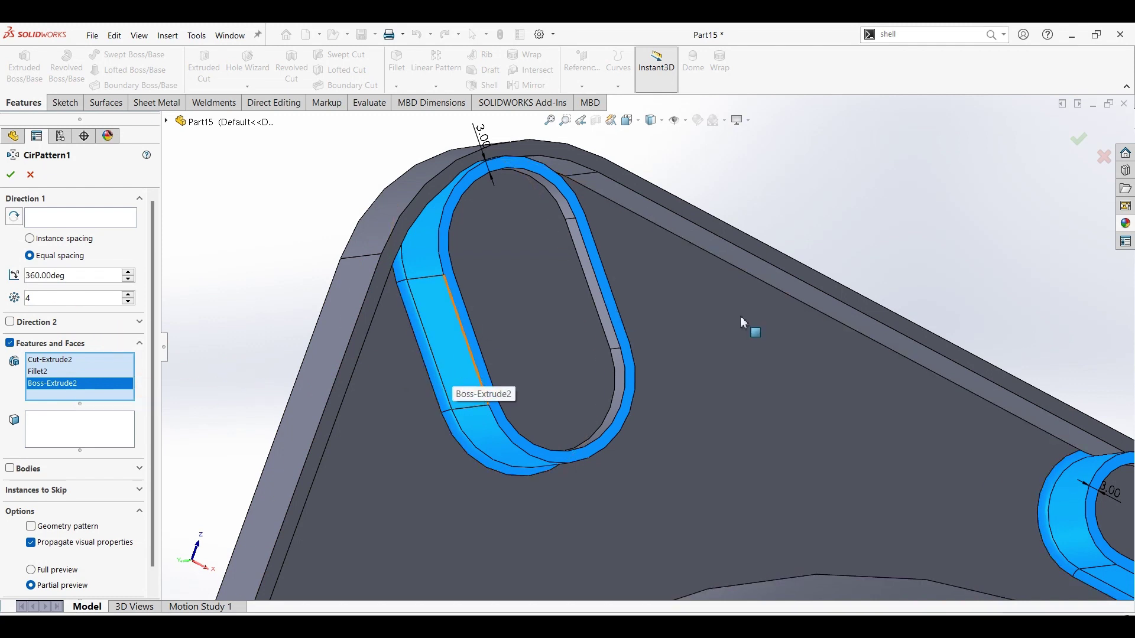
scroll(740, 316, "up", 5)
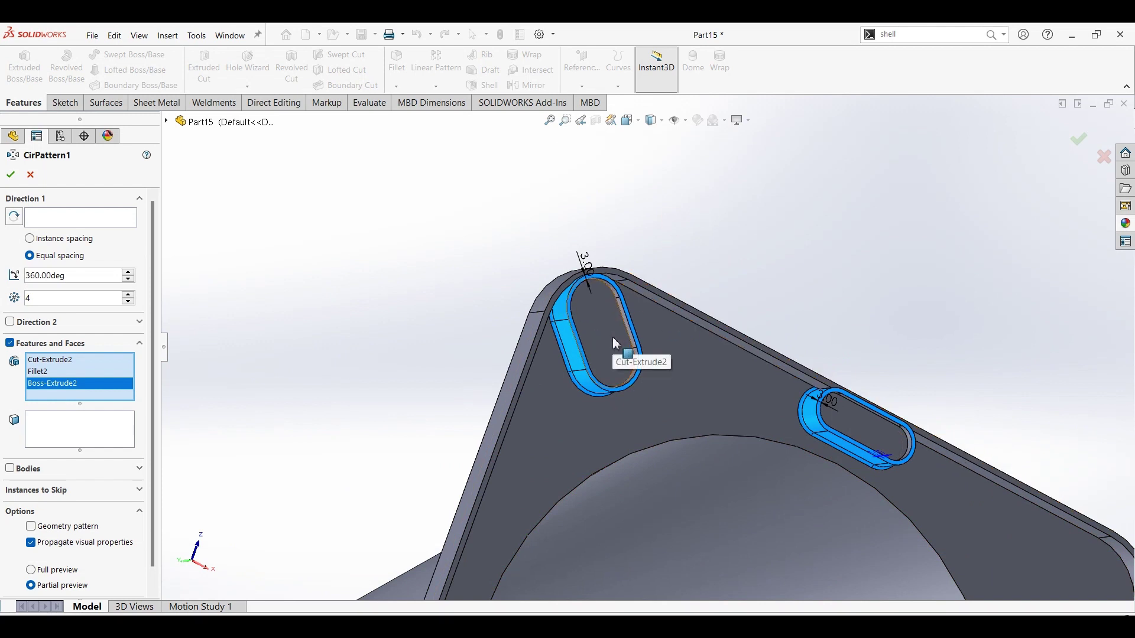
left_click(890, 333)
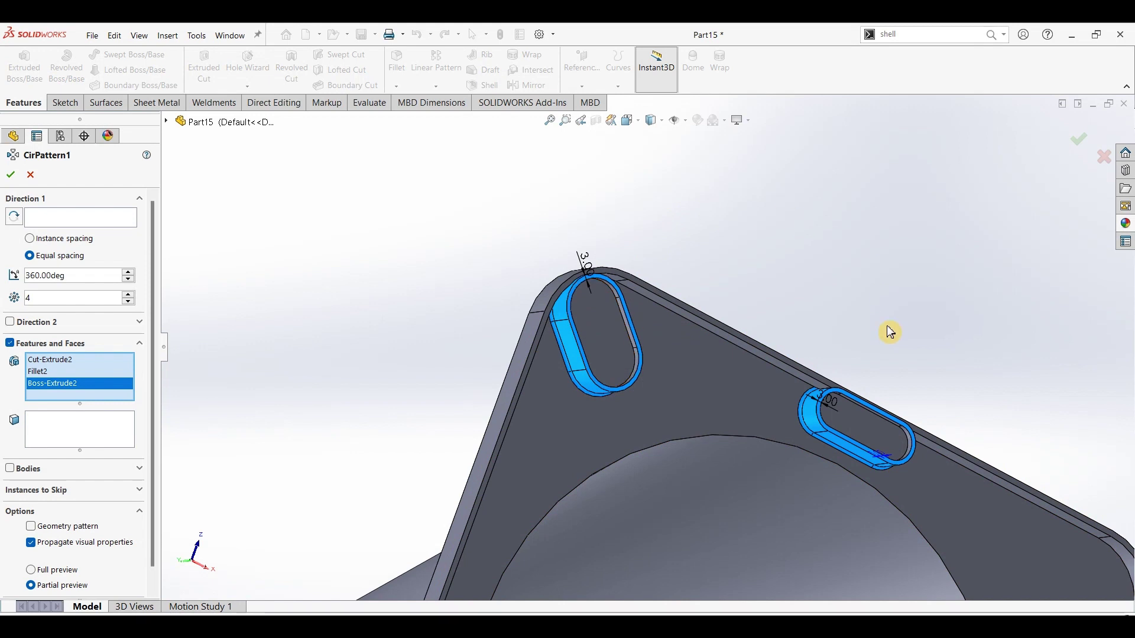
left_click(59, 219)
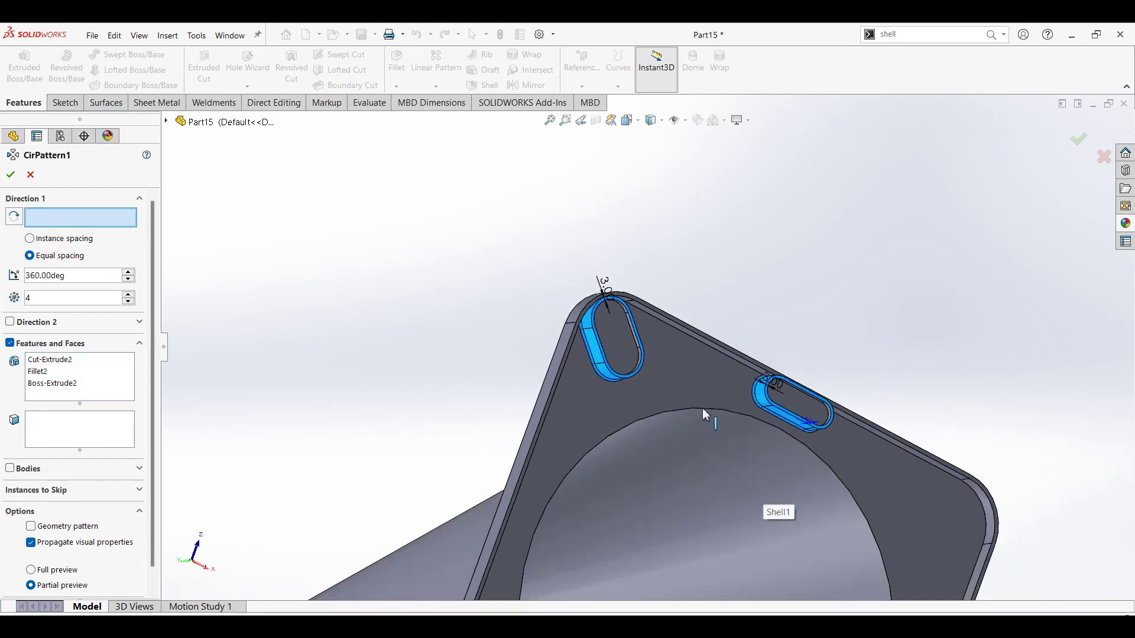
left_click(702, 407)
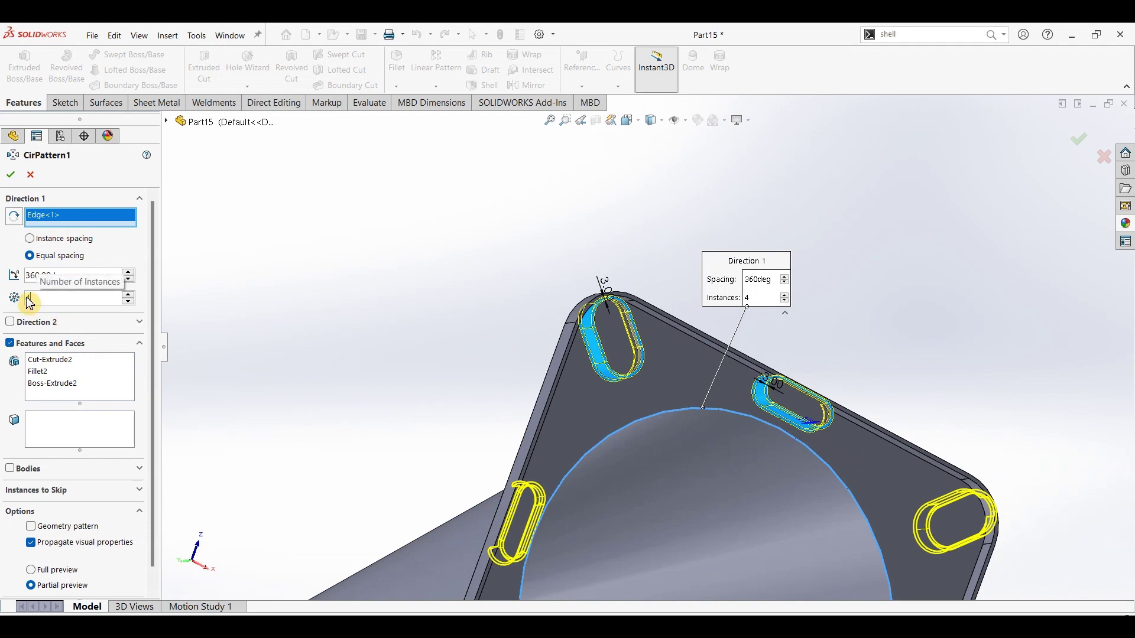
left_click(11, 174)
mouse_move(613, 414)
middle_mouse_down()
mouse_move(640, 435)
mouse_move(746, 473)
mouse_move(754, 498)
mouse_move(672, 546)
middle_mouse_up()
scroll(659, 524, "down", 5)
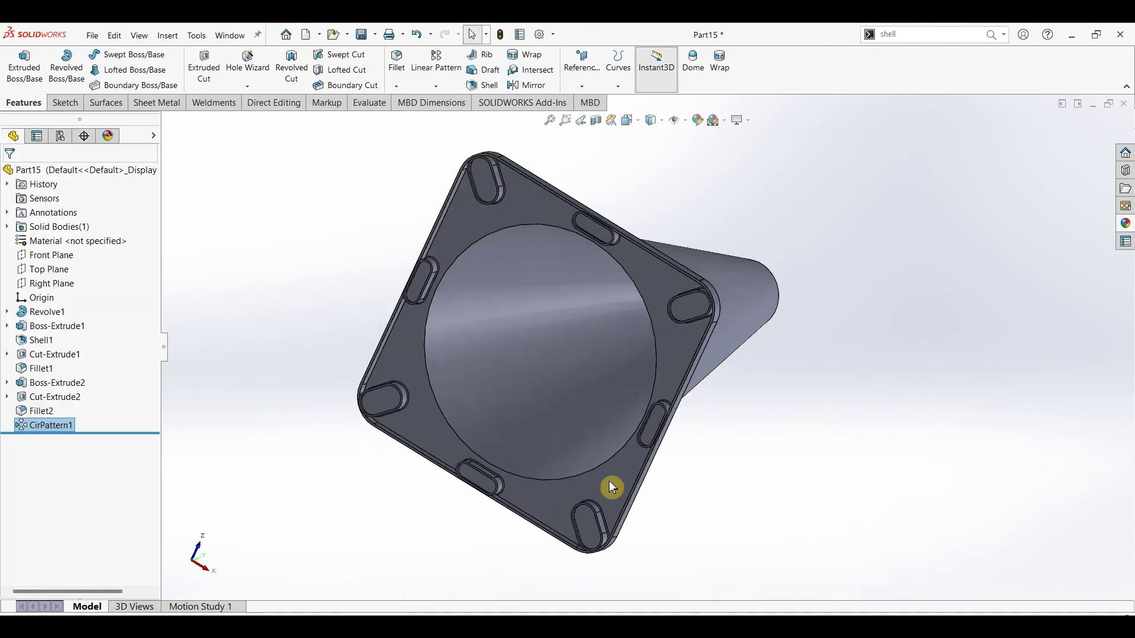
scroll(610, 489, "down", 3)
scroll(433, 392, "up", 3)
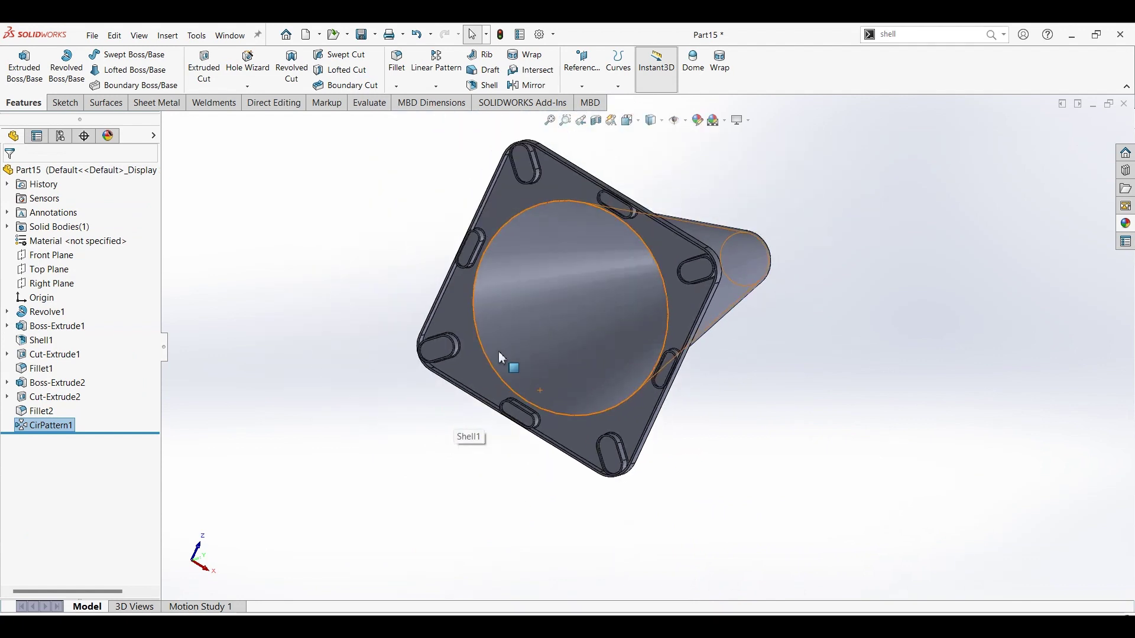
key("ctrl+7")
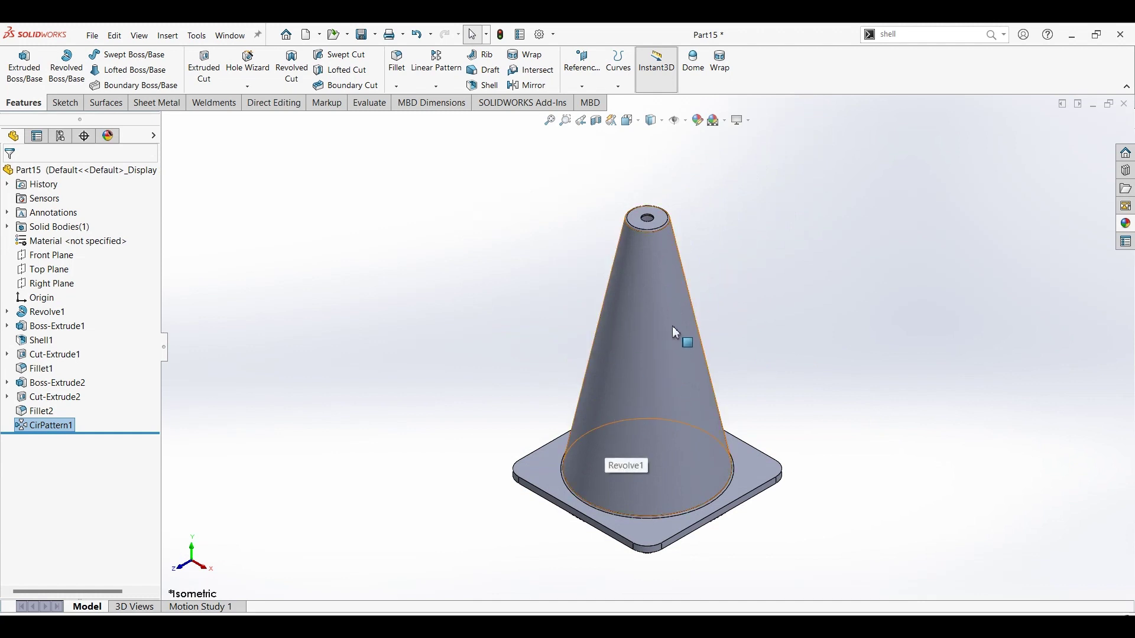
left_click(556, 308)
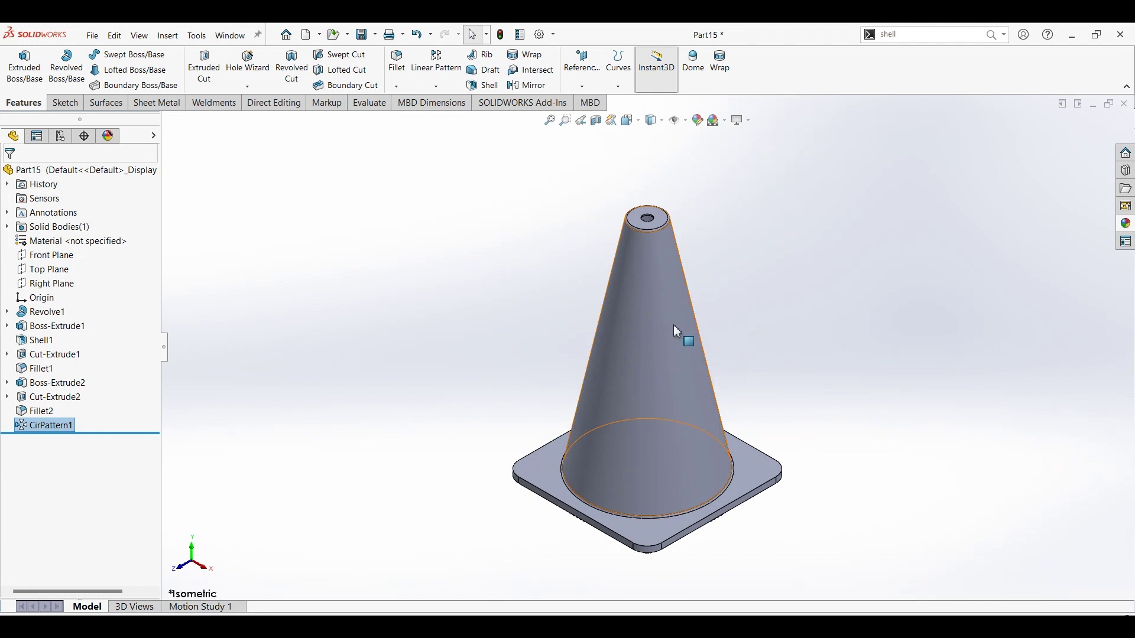
left_click(709, 229)
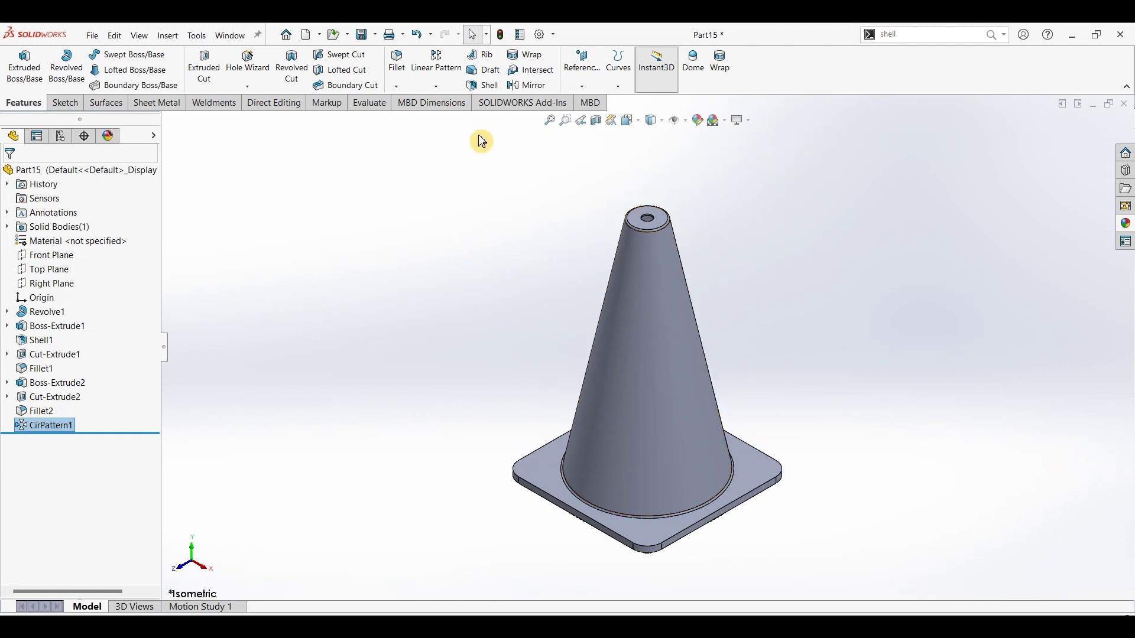
left_click(66, 111)
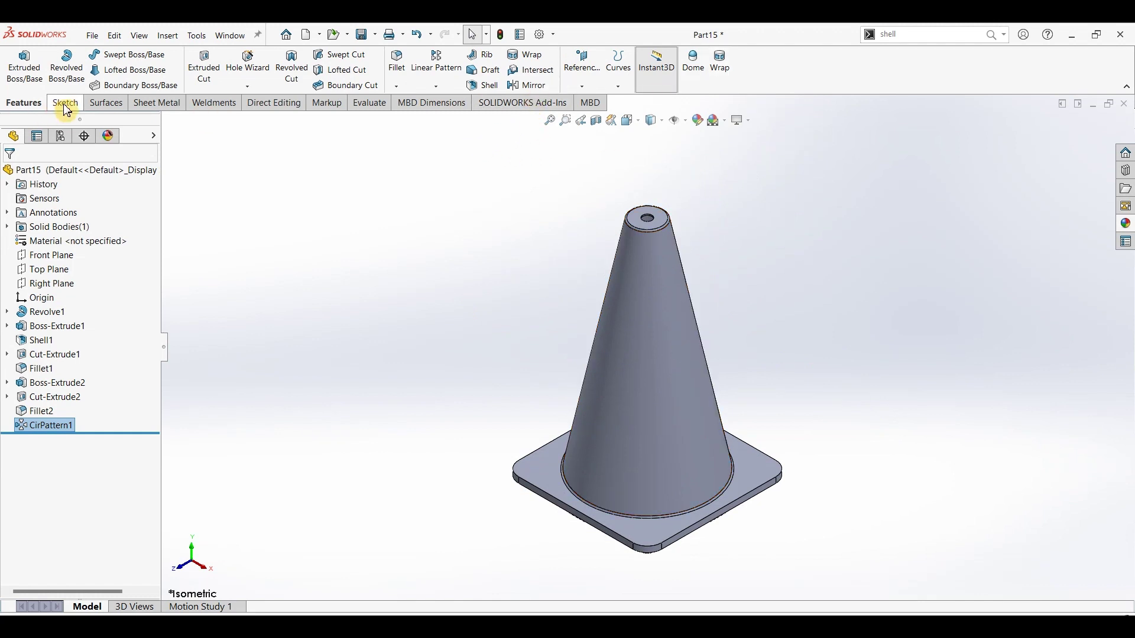
Sketch two horizontal lines across the cone on the Front Plane.
left_click(884, 66)
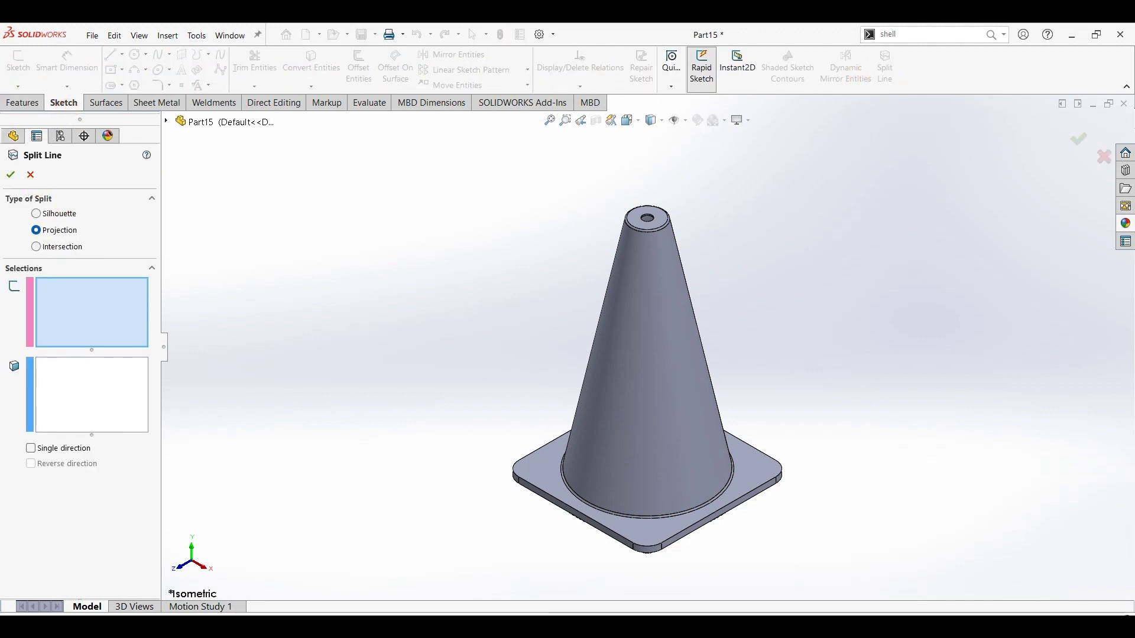
left_click(29, 181)
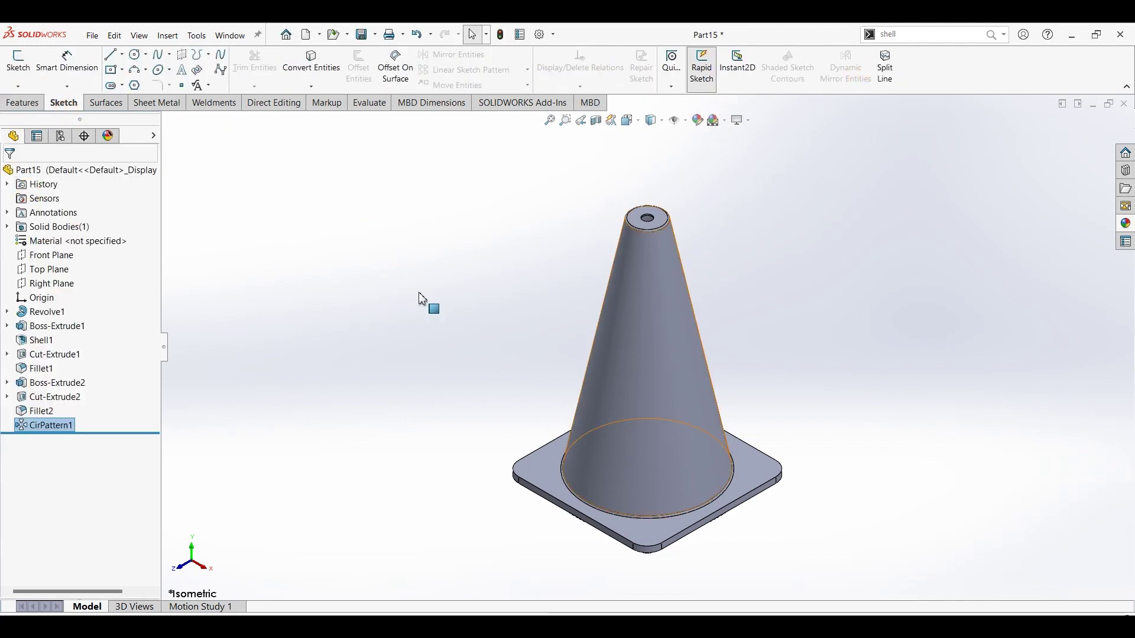
left_click(61, 256)
left_click(18, 62)
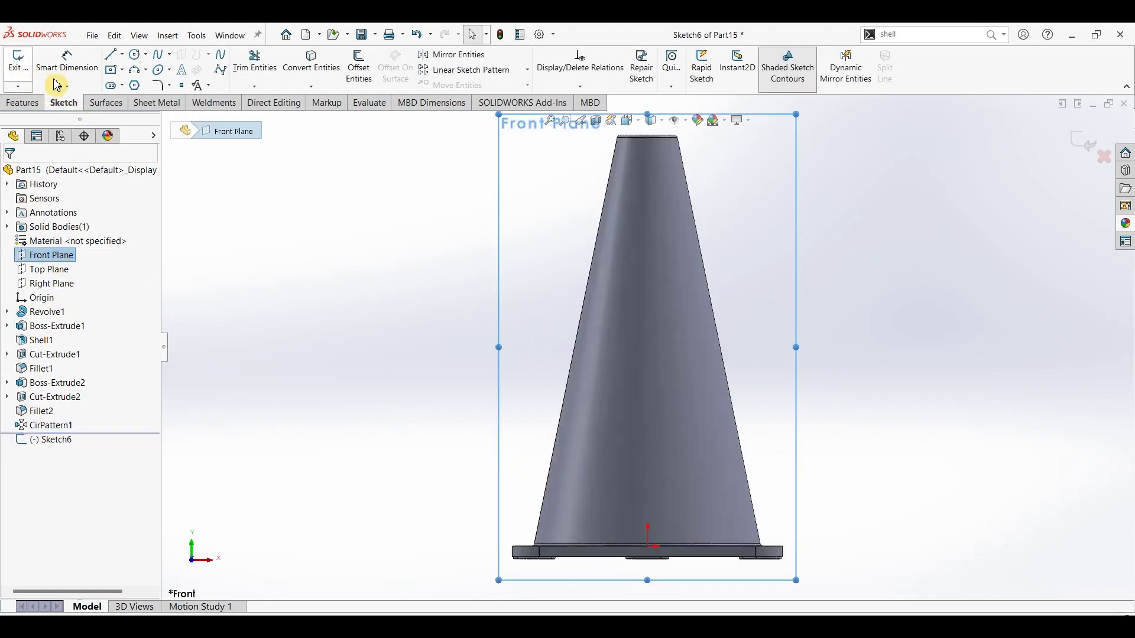
key("l")
left_click(521, 259)
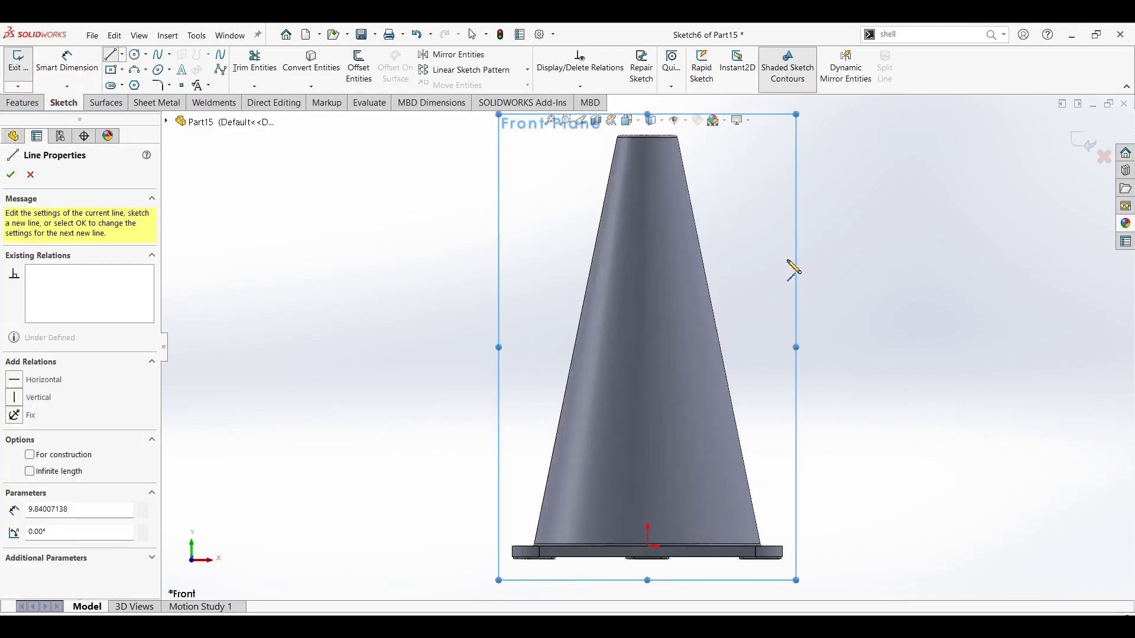
left_click(788, 259)
key("Escape")
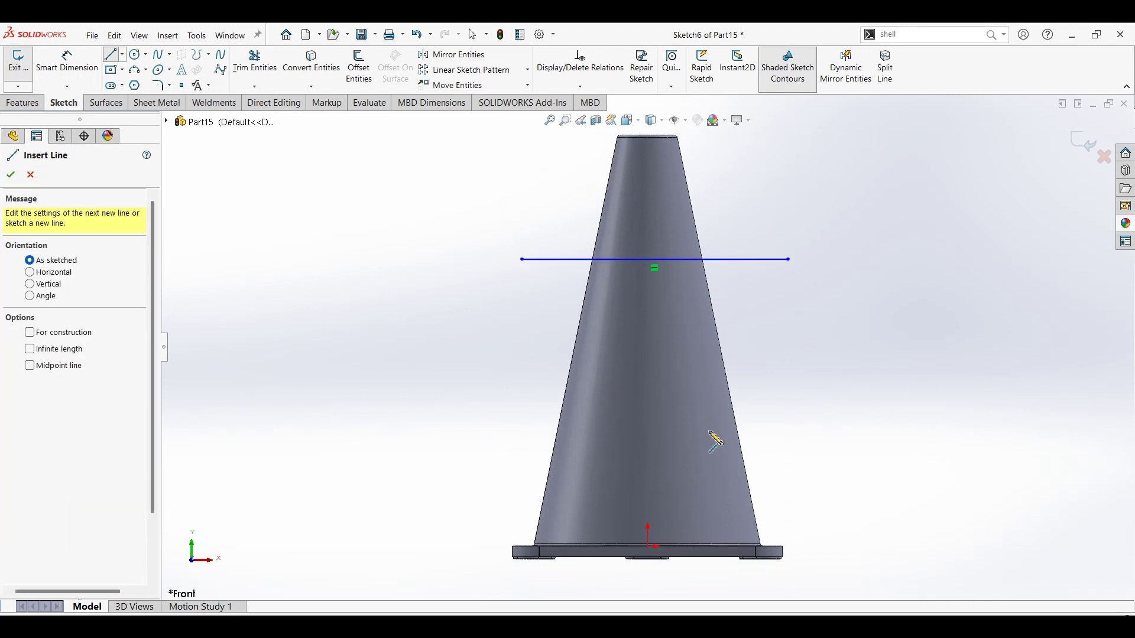
left_click(501, 431)
left_click(808, 432)
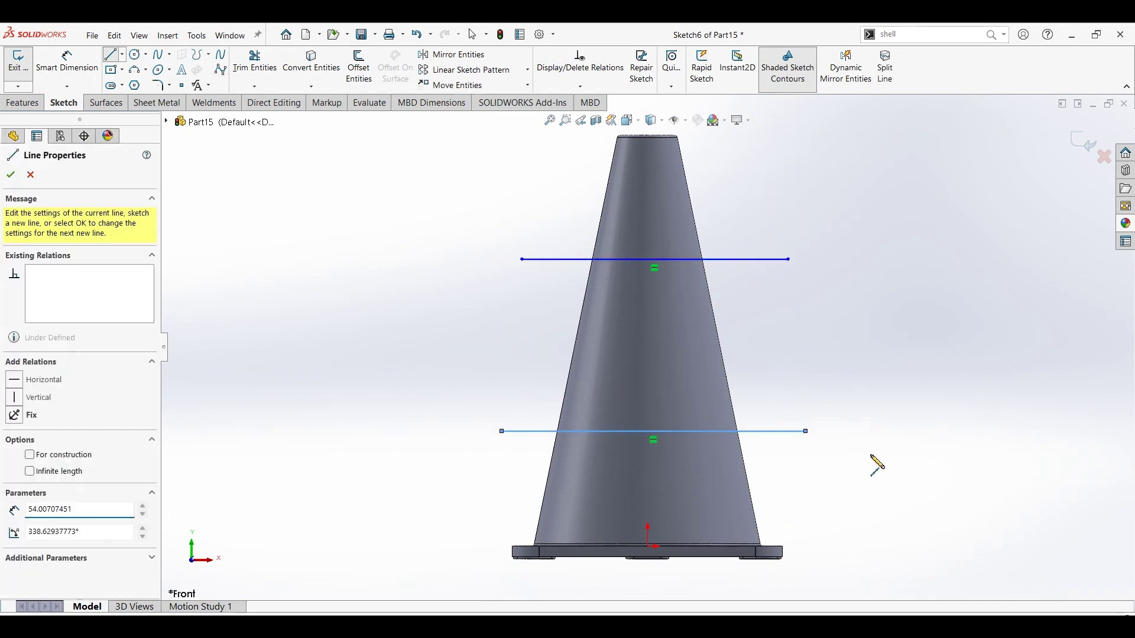
key("Escape")
Dimension the upper line 150 mm below the top and the lines 300 mm apart.
left_click(64, 83)
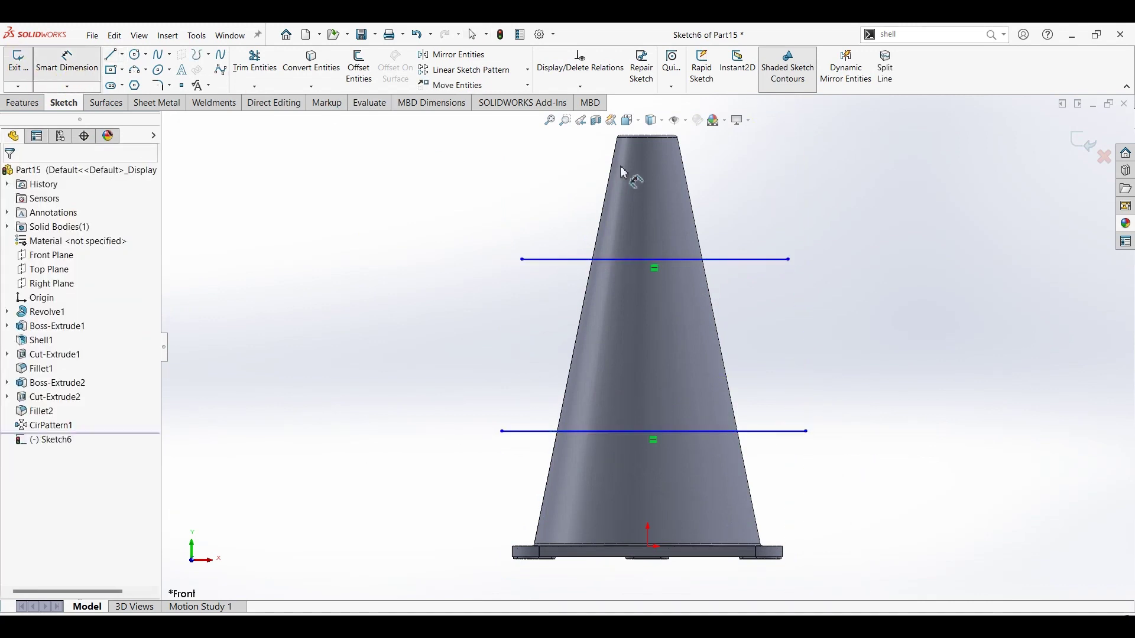
left_click(666, 137)
left_click(797, 251)
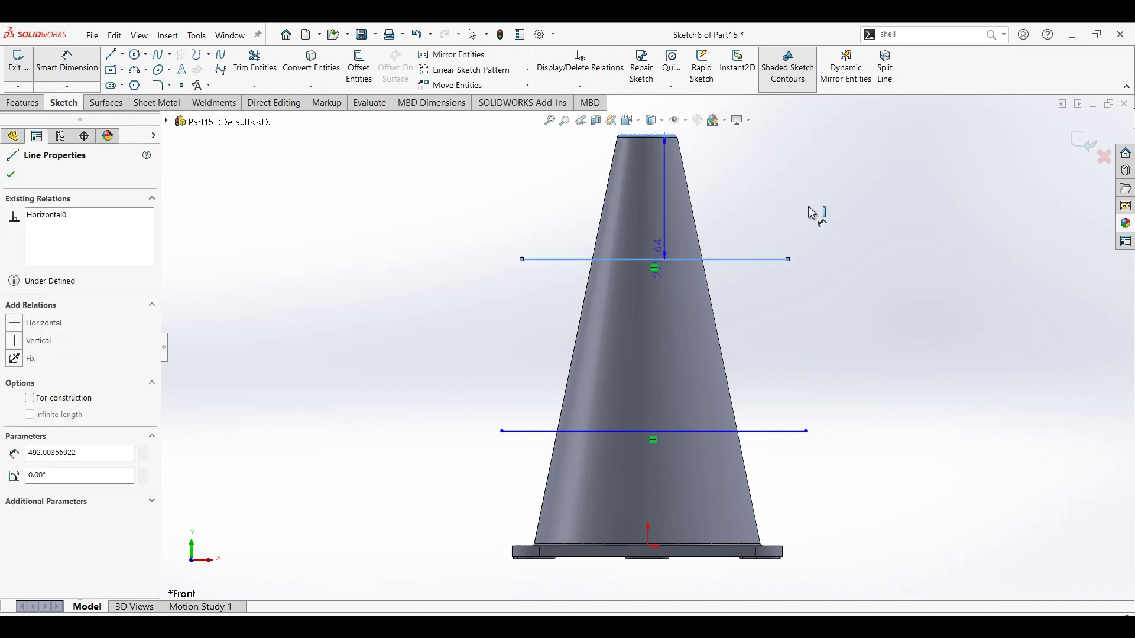
left_click(814, 204)
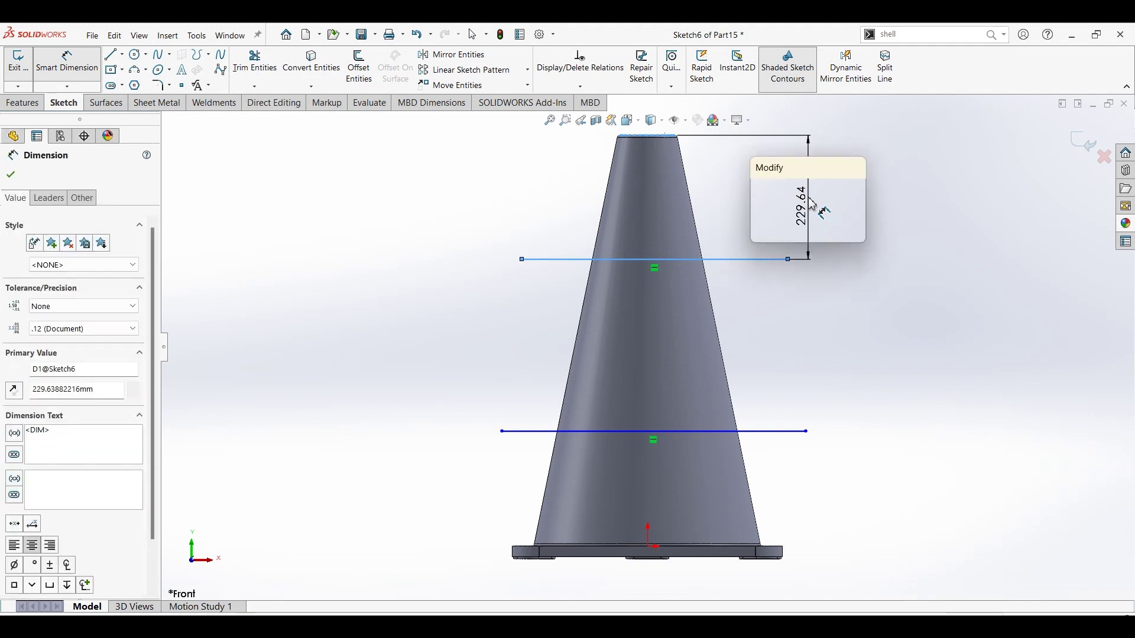
left_click(814, 205)
type("150")
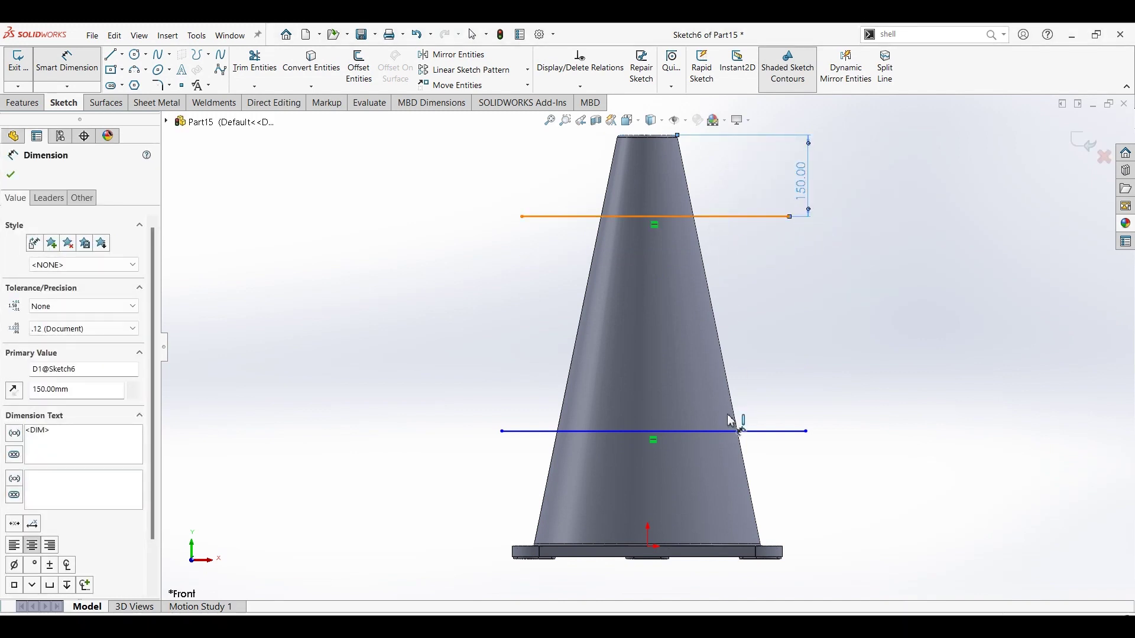
left_click(727, 431)
left_click(722, 432)
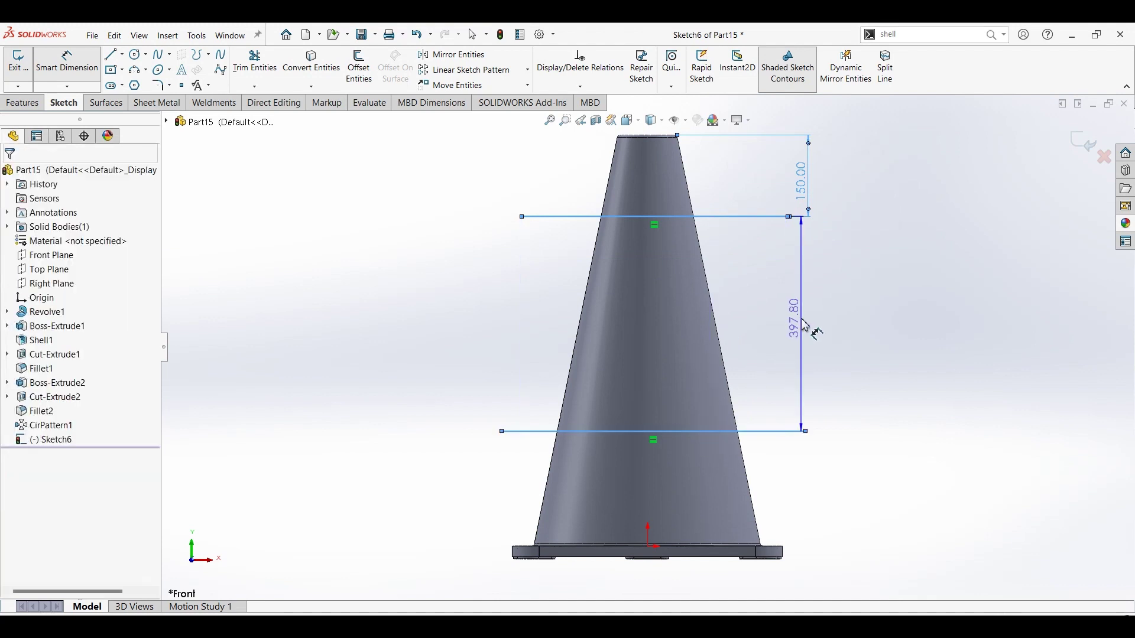
left_click(806, 326)
type("30")
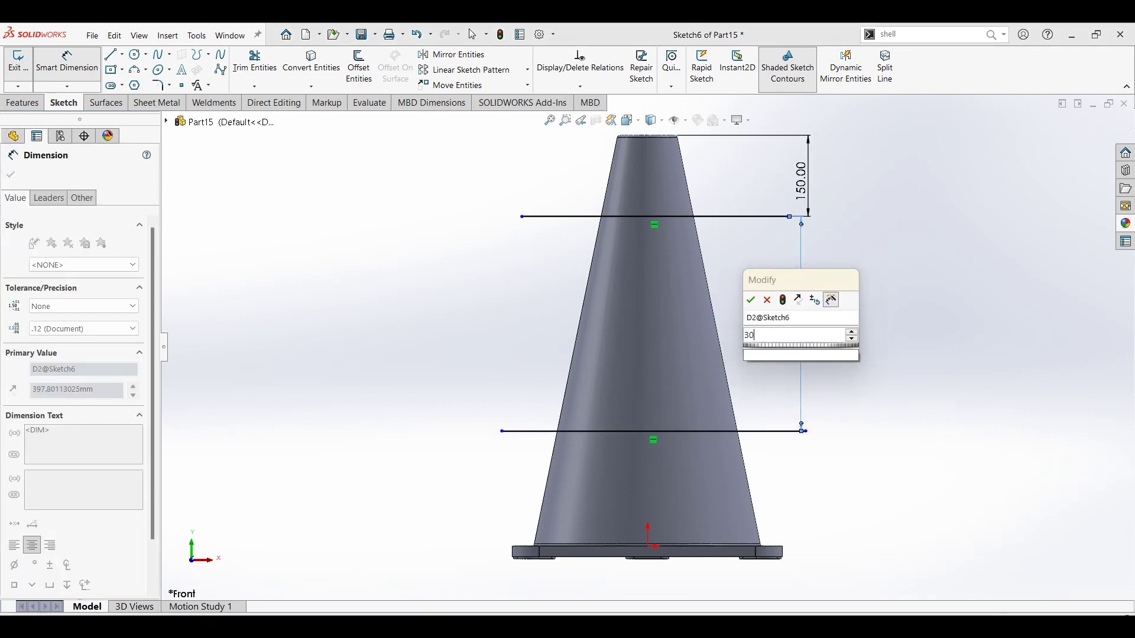
type("0")
key("Return")
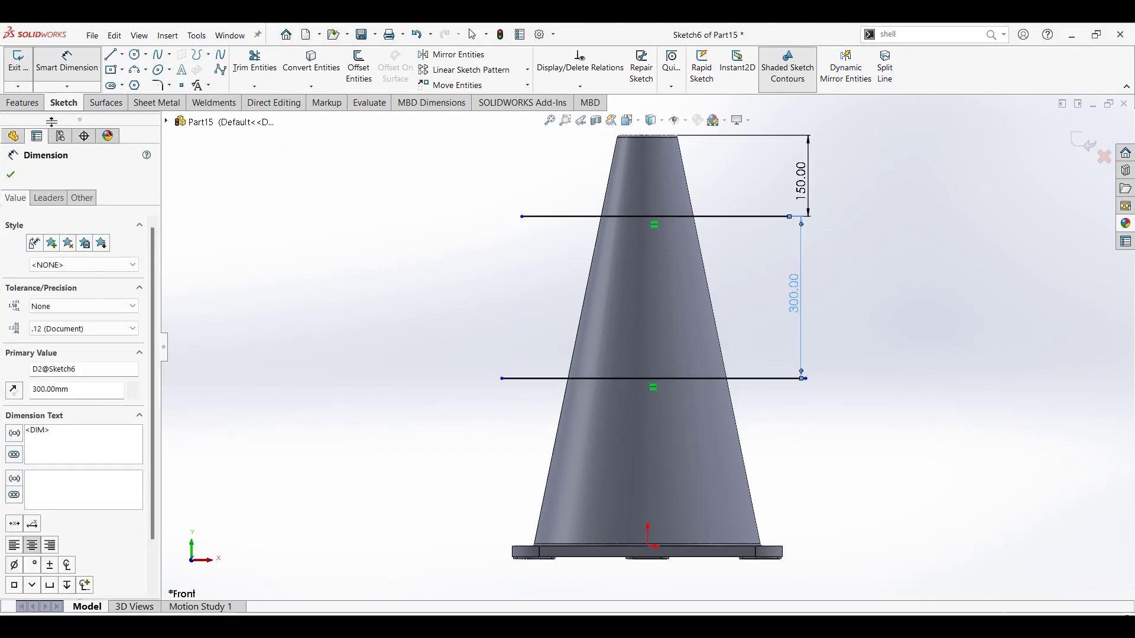
left_click(11, 174)
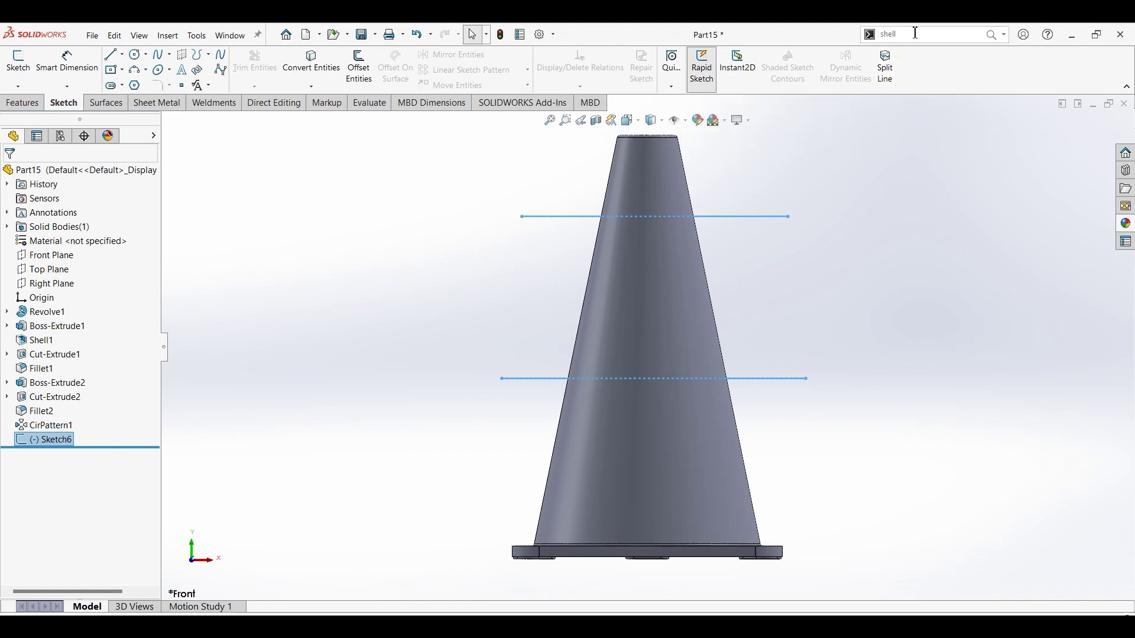
Project Sketch6 onto the cone's side face as a Split Line and inspect the three bands.
left_click(890, 80)
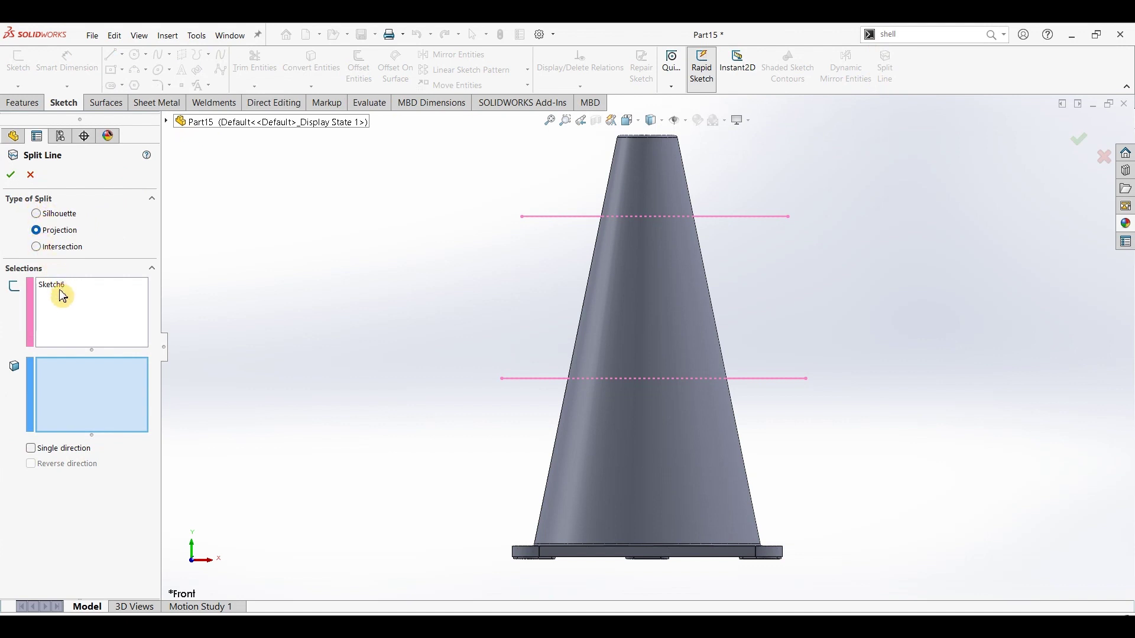
left_click(657, 262)
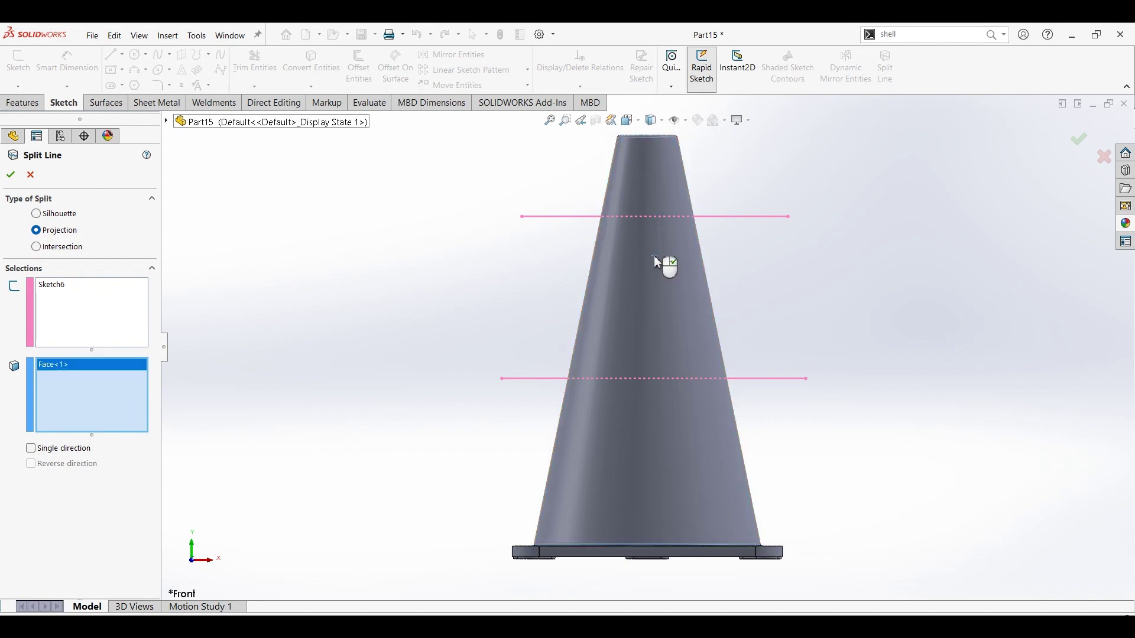
key("Return")
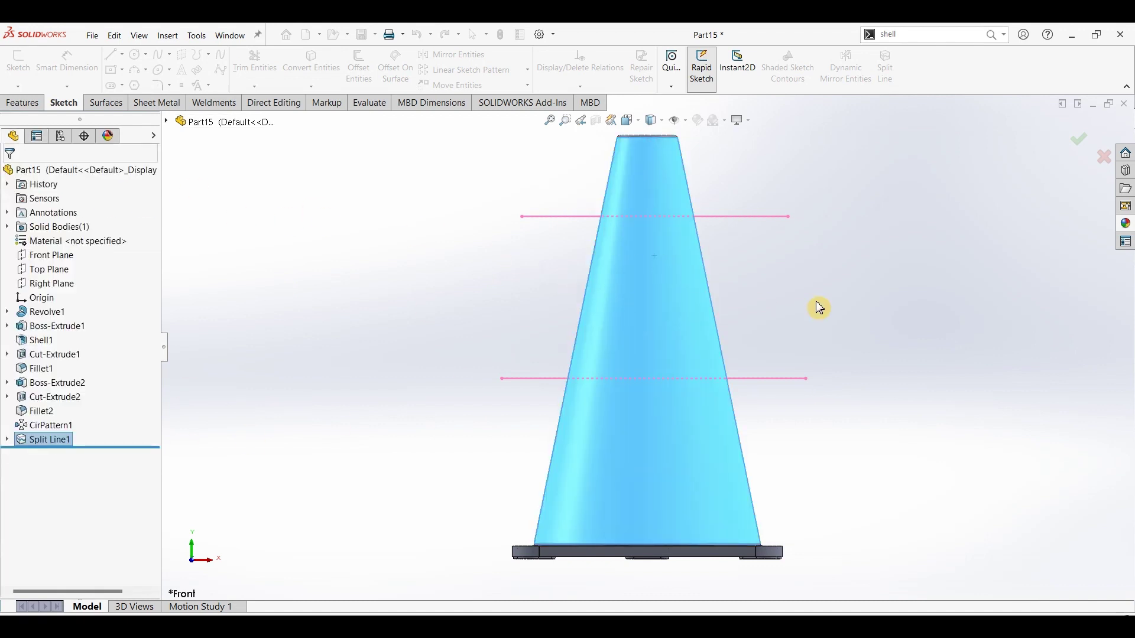
middle_click_drag(890, 279, 846, 286)
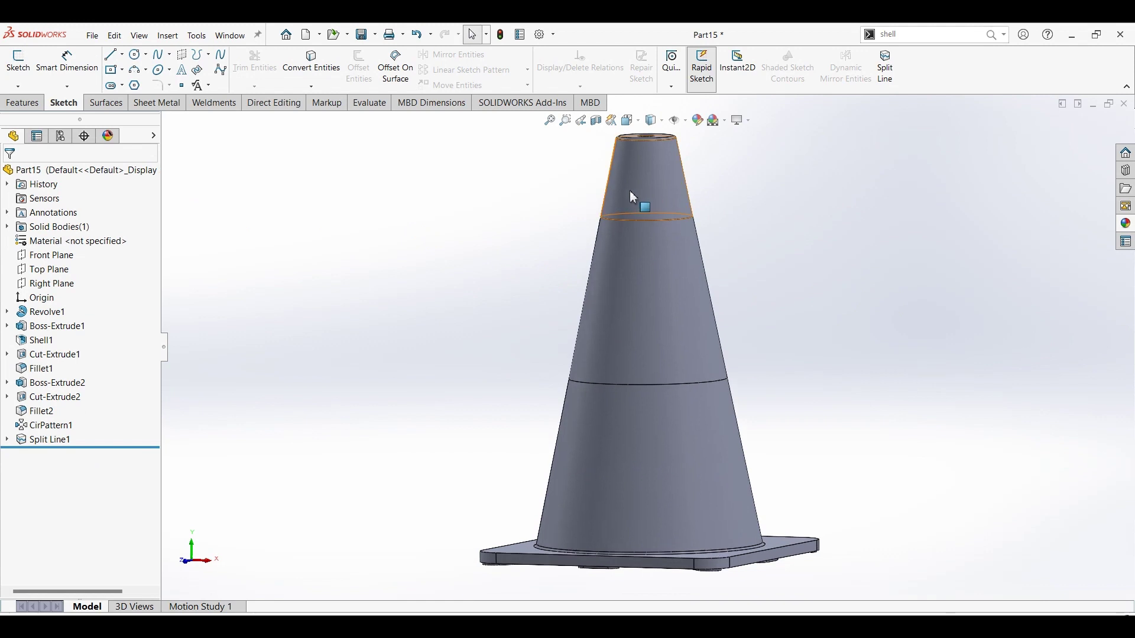
left_click(643, 284)
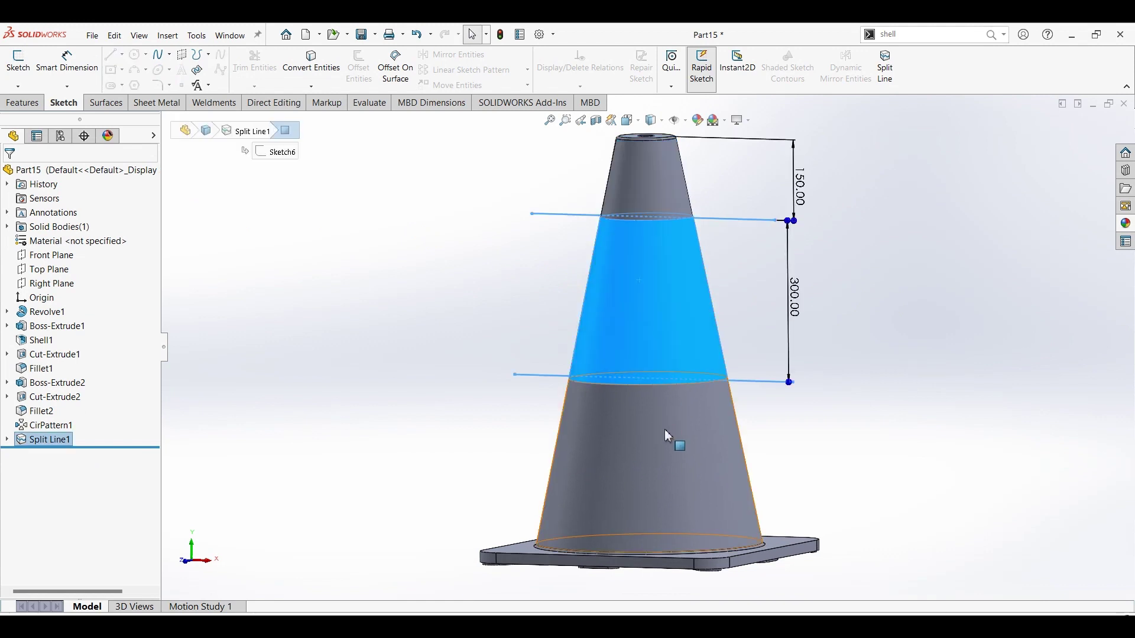
left_click(943, 366)
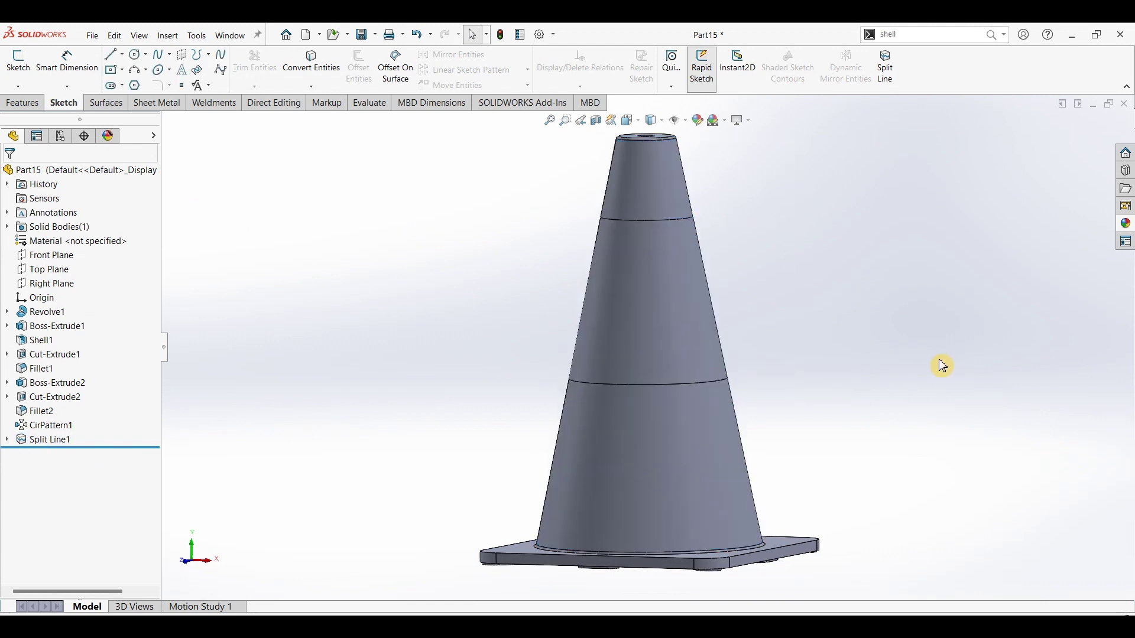
Fillet the base plate's top and bottom outer edges at 2 mm, then view isometric.
key("ctrl+7")
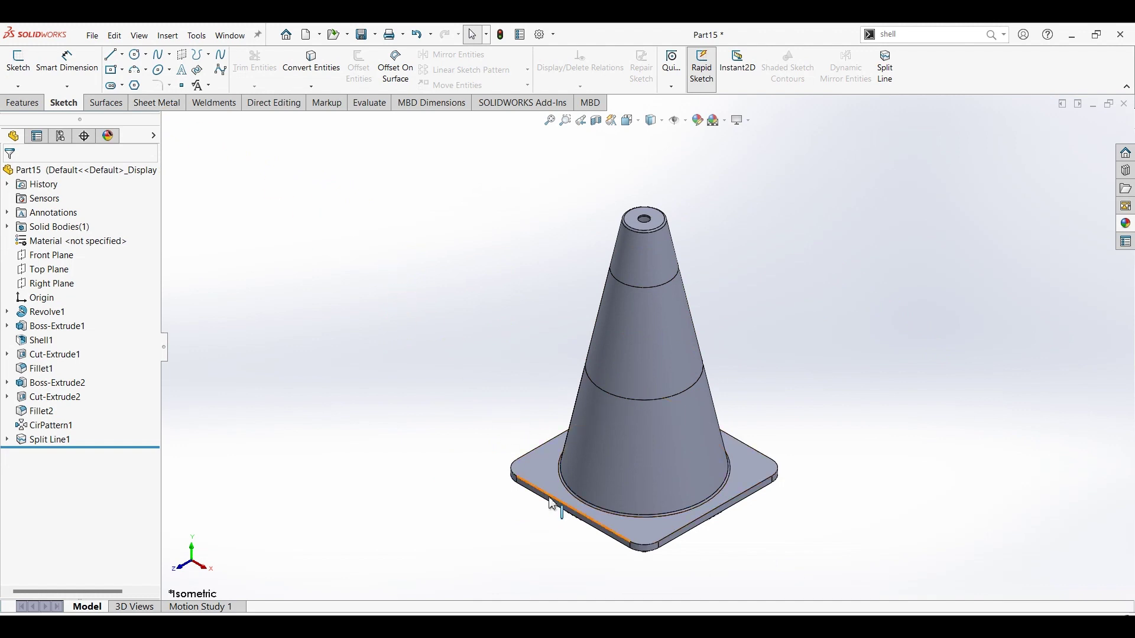
scroll(578, 497, "down", 3)
left_click(627, 412)
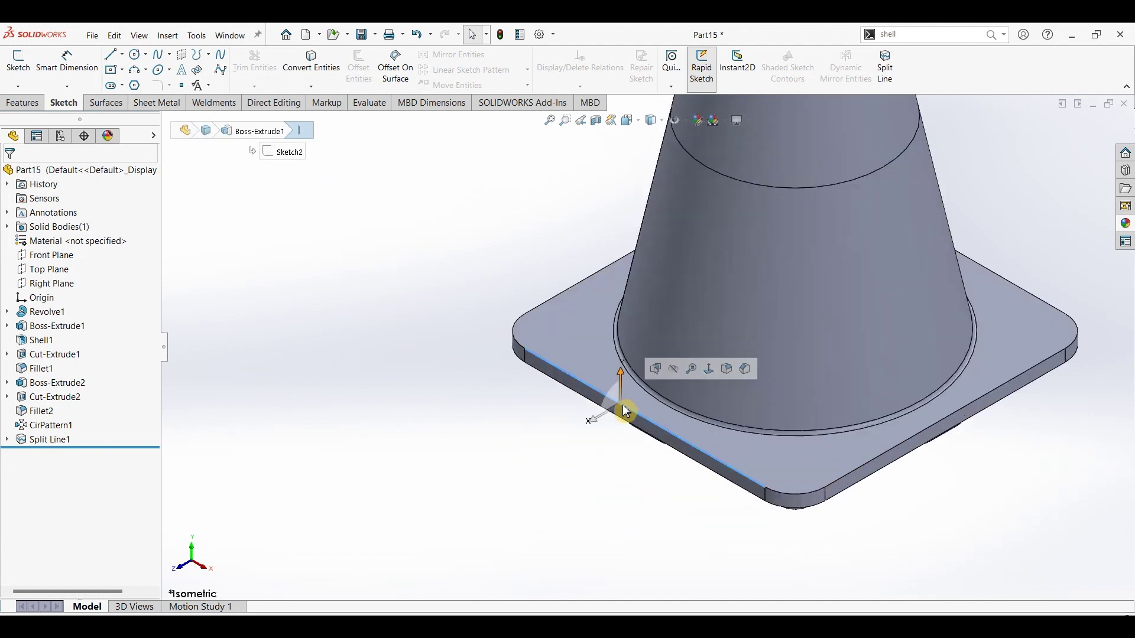
left_click(420, 268)
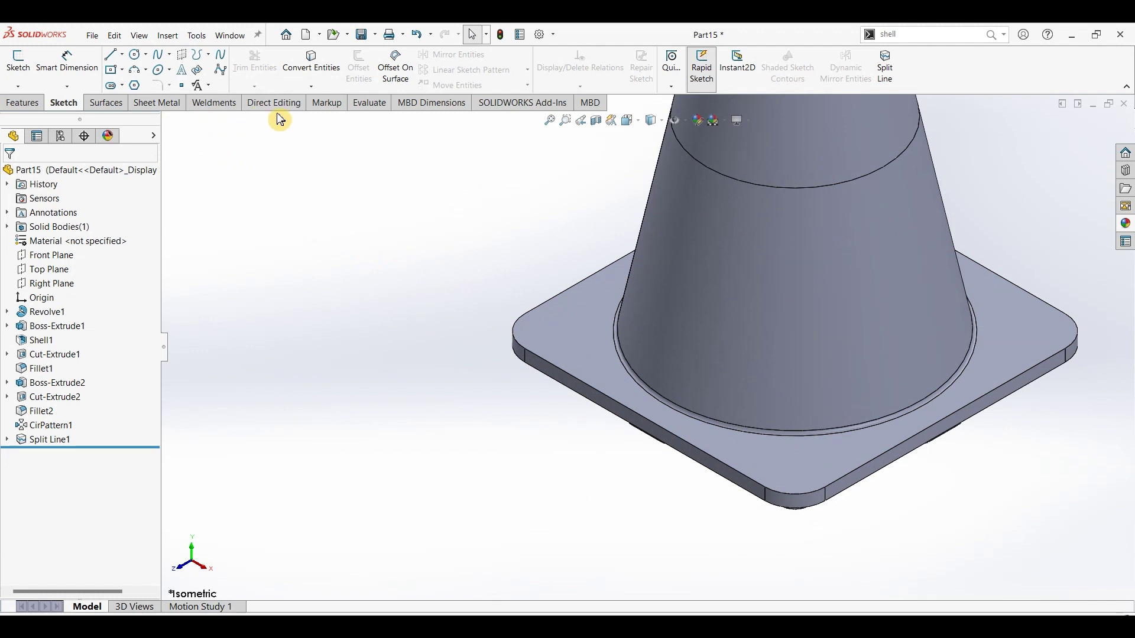
left_click(22, 103)
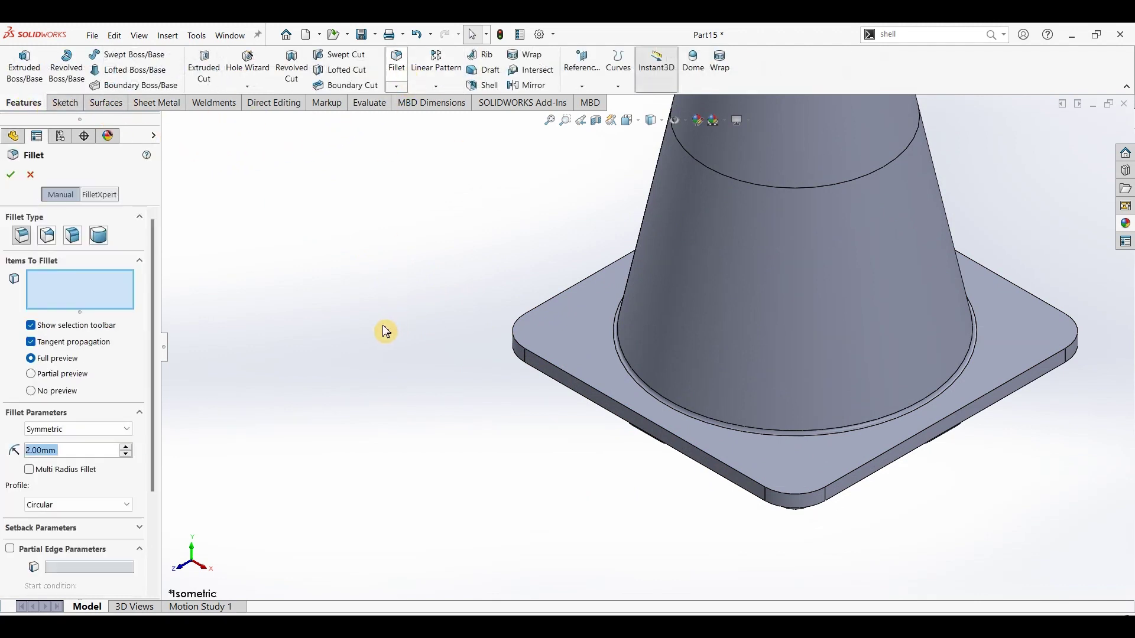
left_click(543, 366)
middle_click_drag(560, 430, 580, 367)
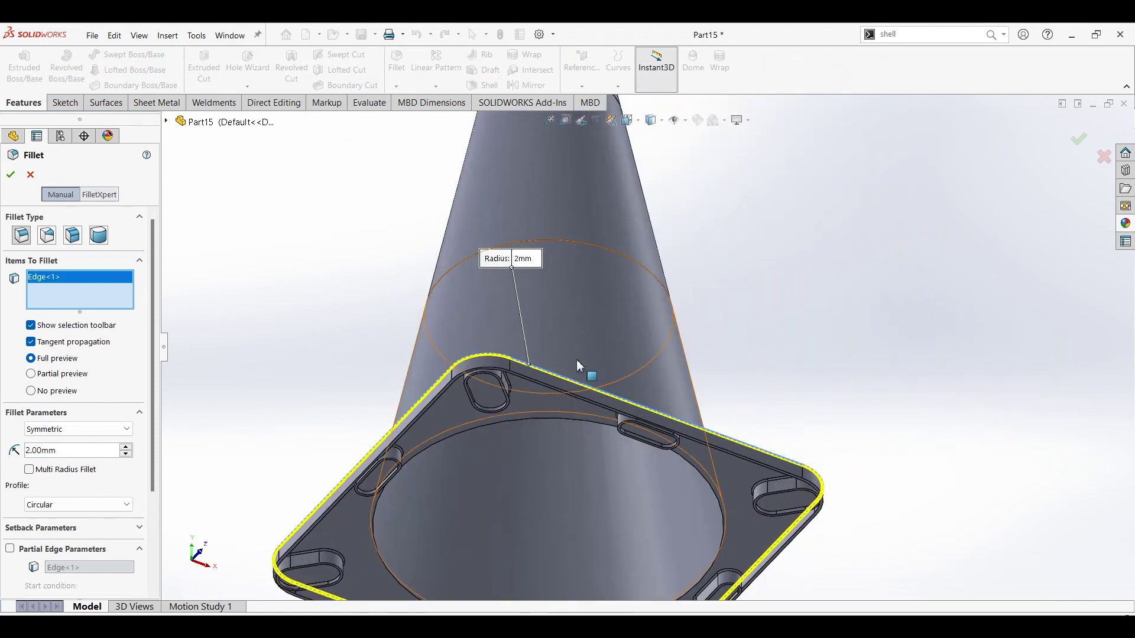
scroll(577, 381, "down", 3)
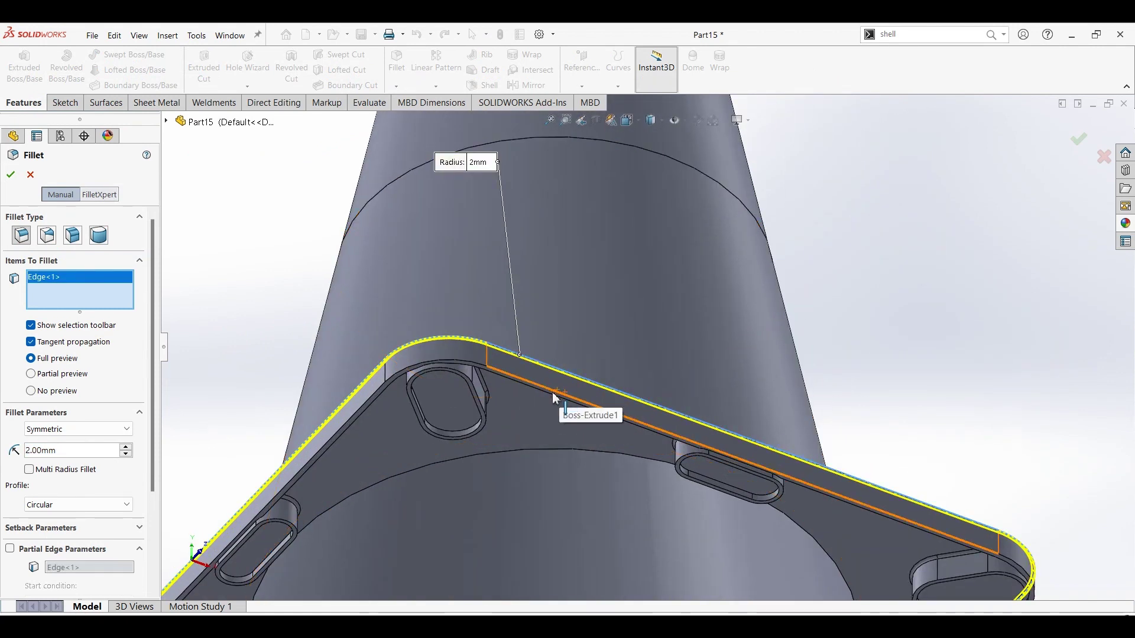
left_click(553, 394)
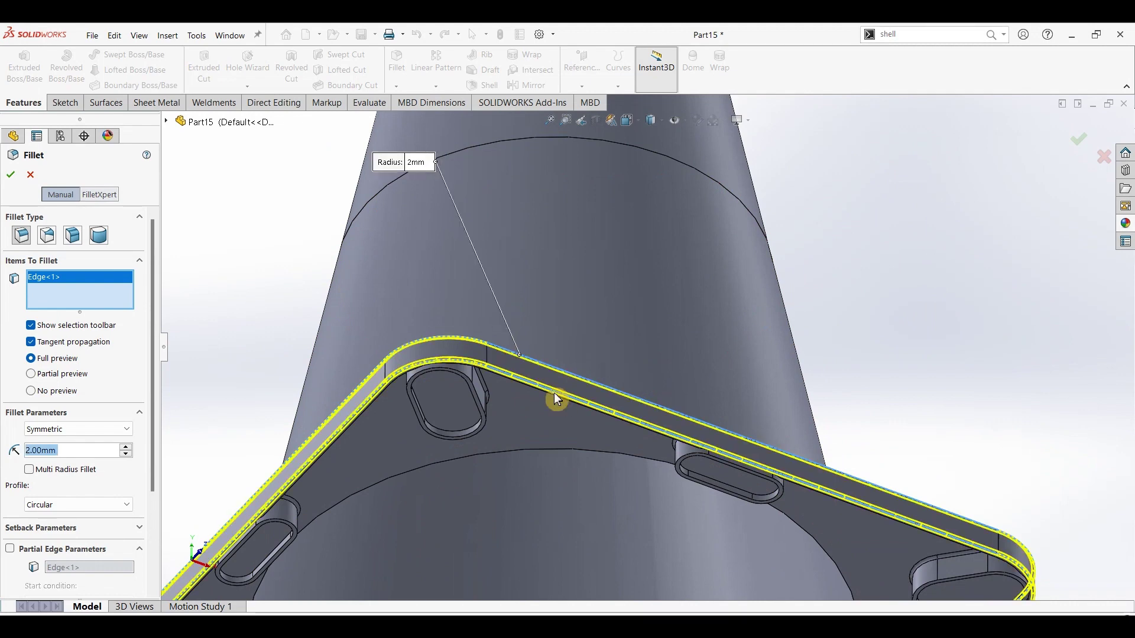
left_click(20, 177)
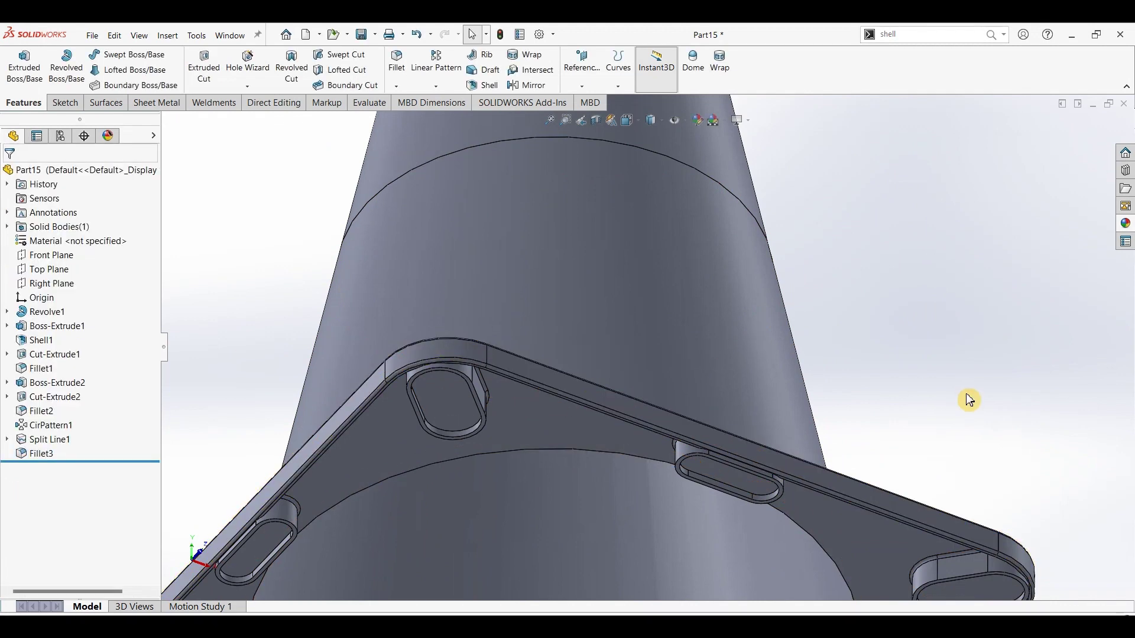
key("ctrl+7")
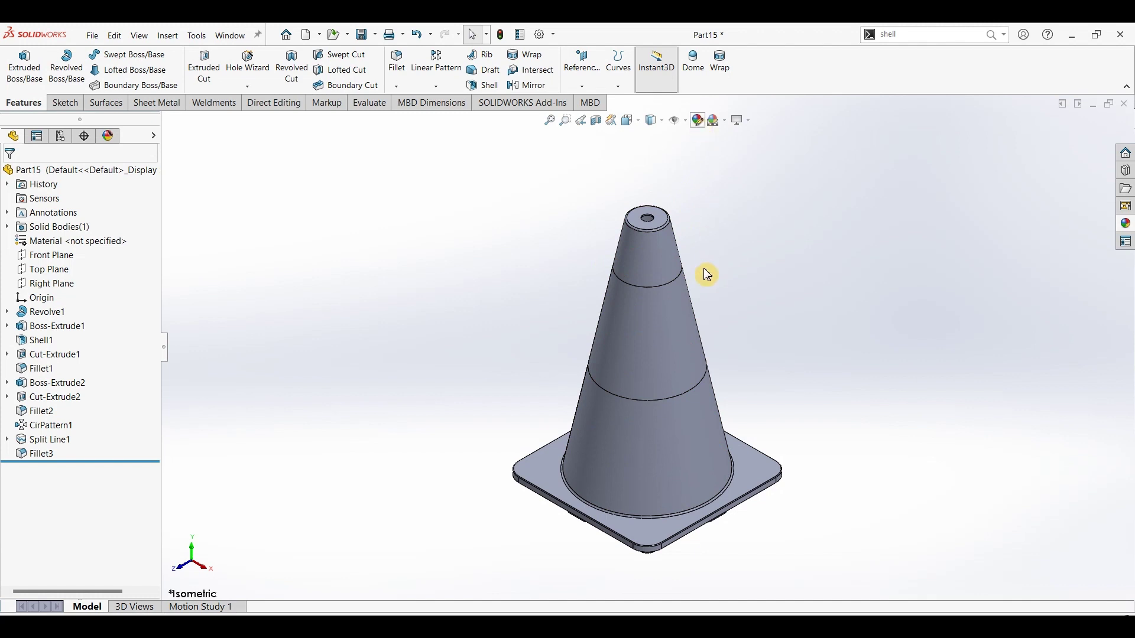
Colour only the cone's middle split band white, cancelling the whole-part colour.
left_click(662, 333)
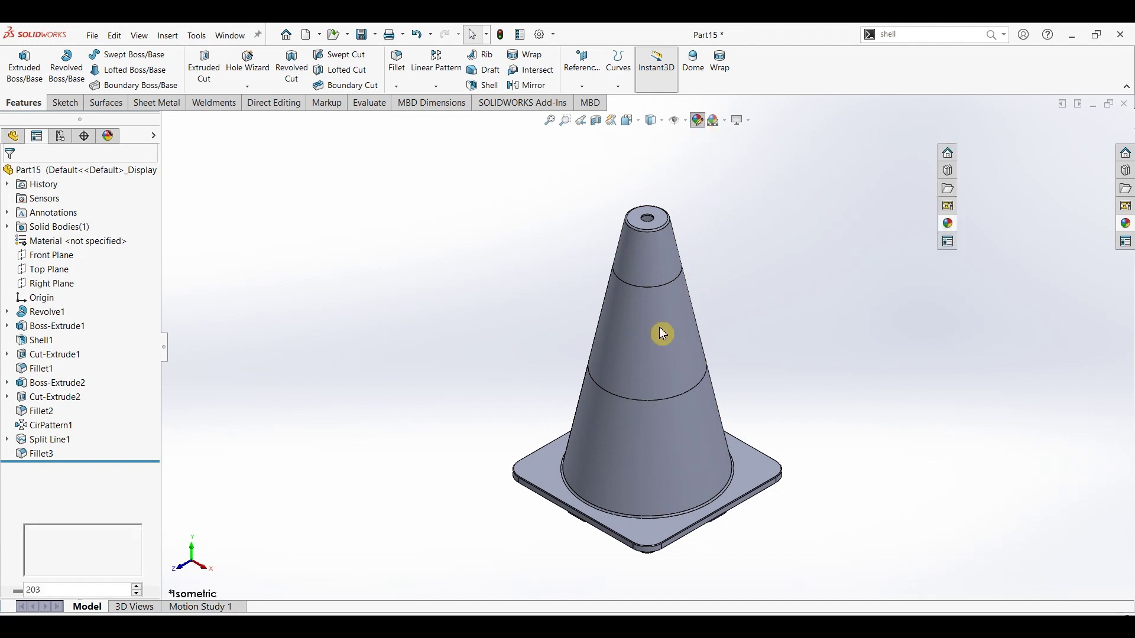
left_click(109, 449)
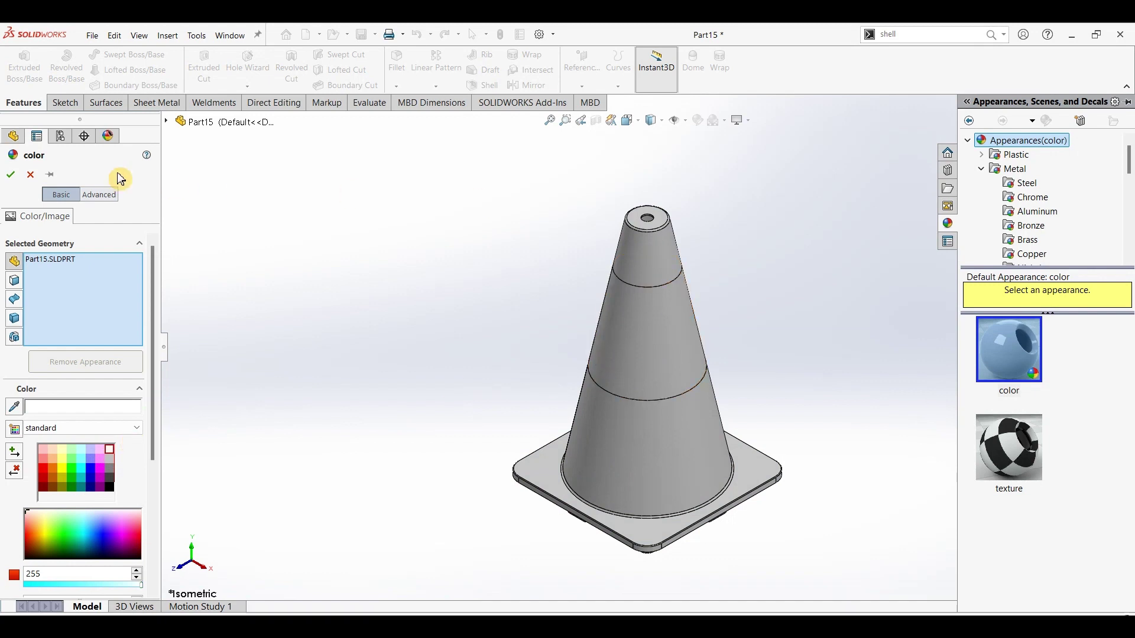
left_click(31, 174)
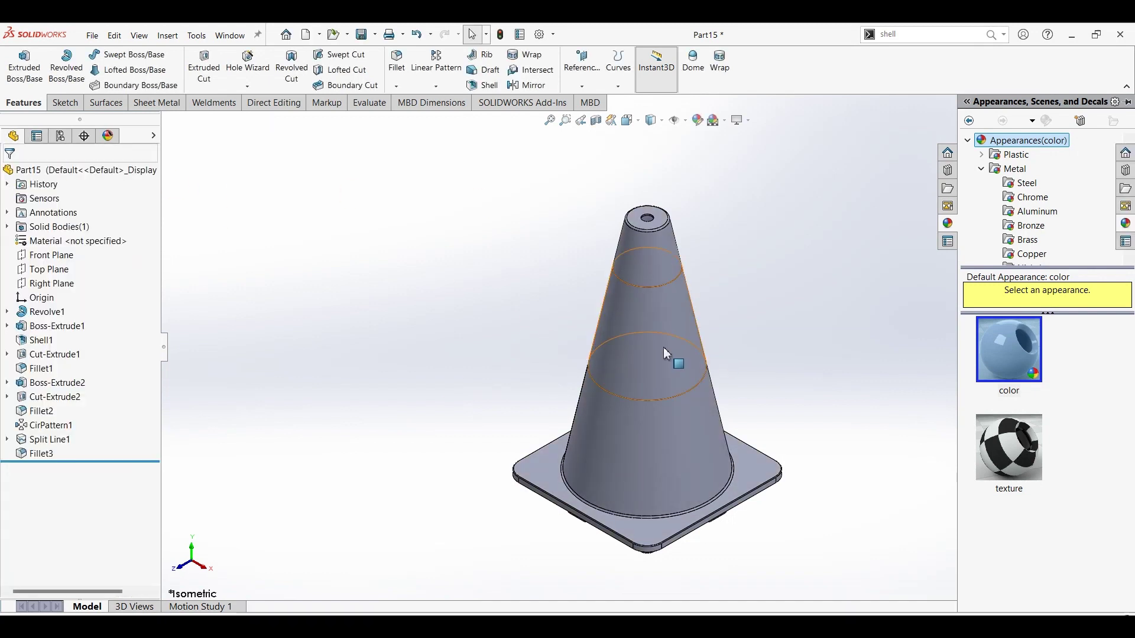
left_click(663, 347)
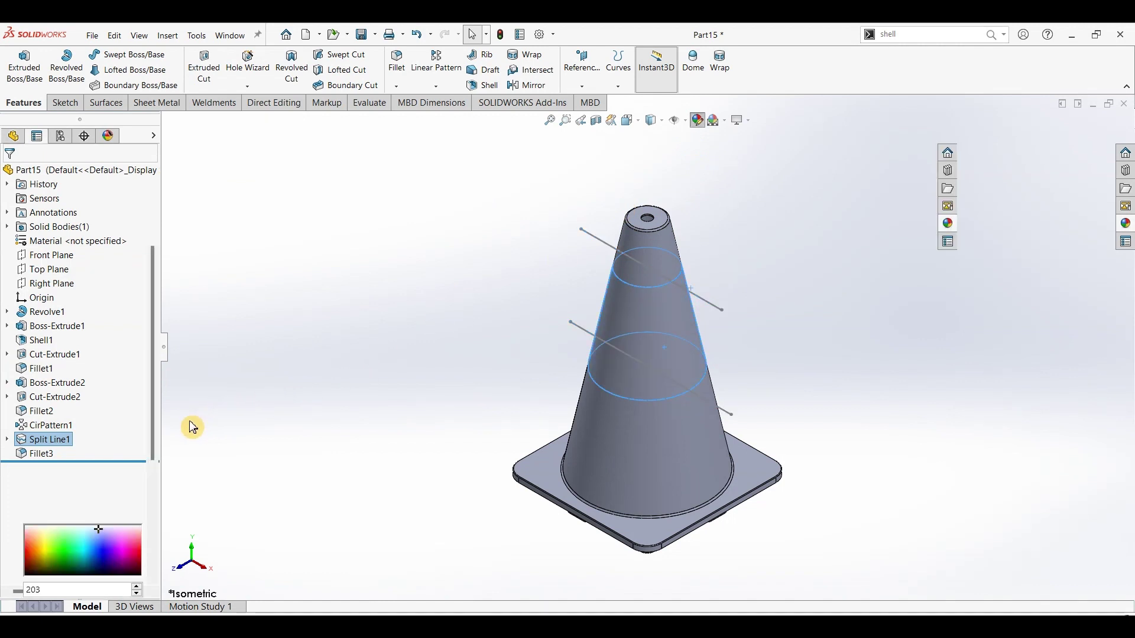
left_click(112, 450)
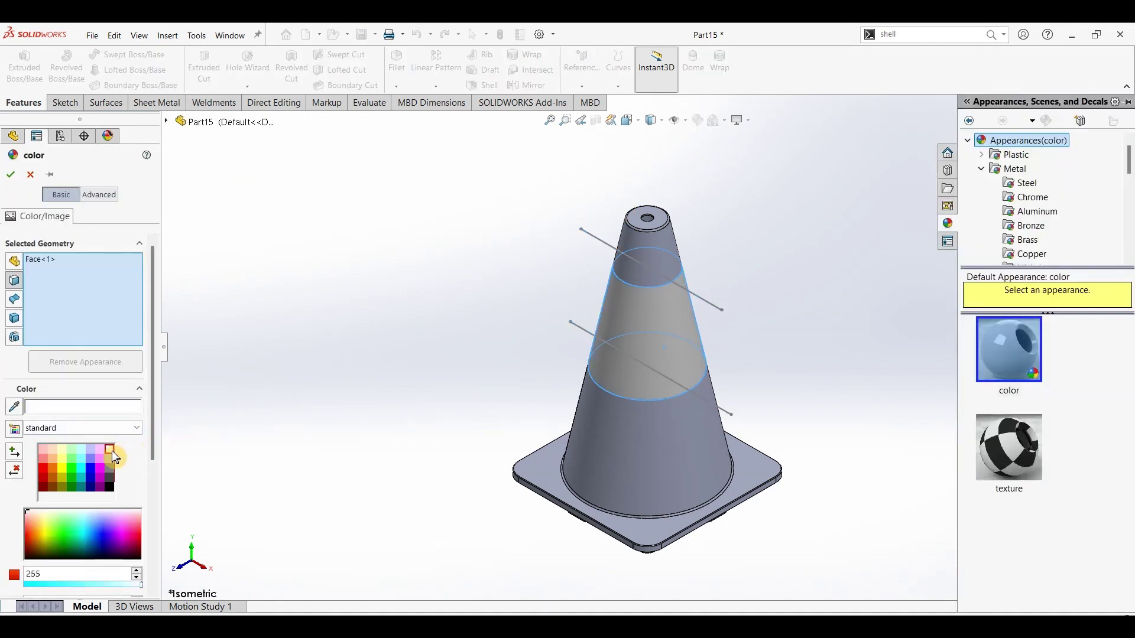
right_click(431, 321)
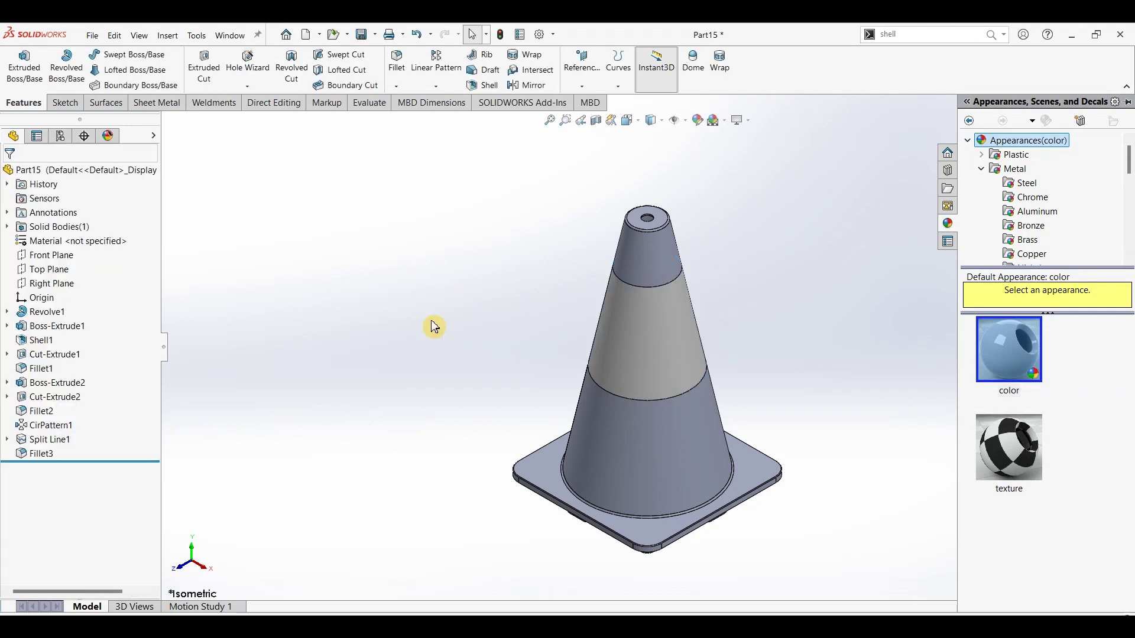
Select features Revolve1 through Fillet3 in the tree and give them an orange appearance.
left_click(59, 313)
left_click(54, 329, "ctrl")
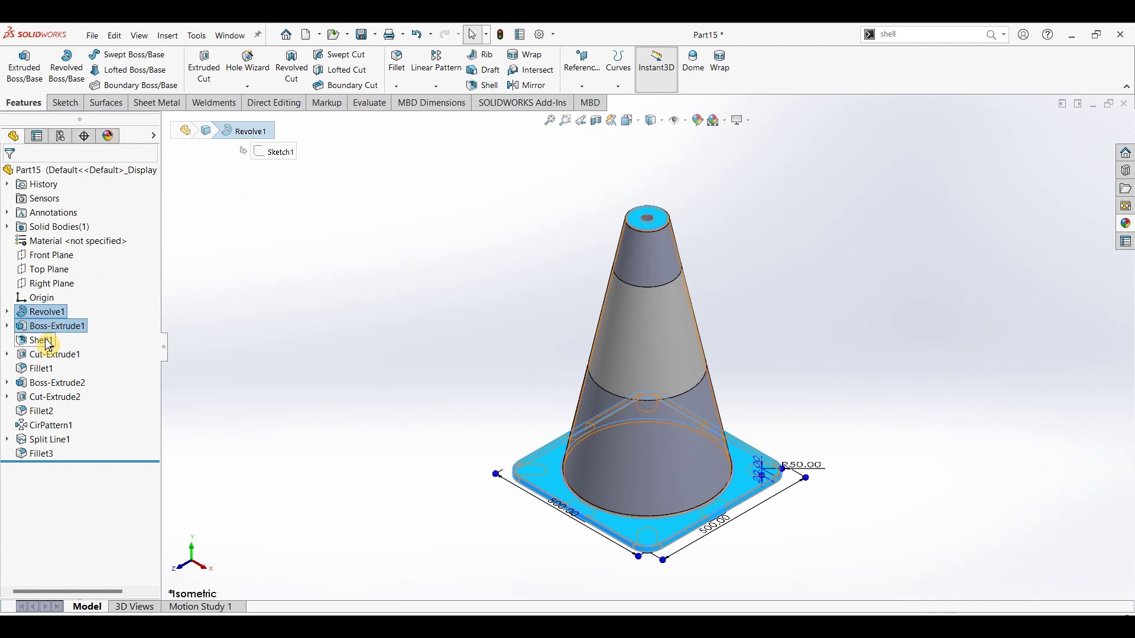
left_click(41, 341, "ctrl")
left_click(39, 368, "ctrl")
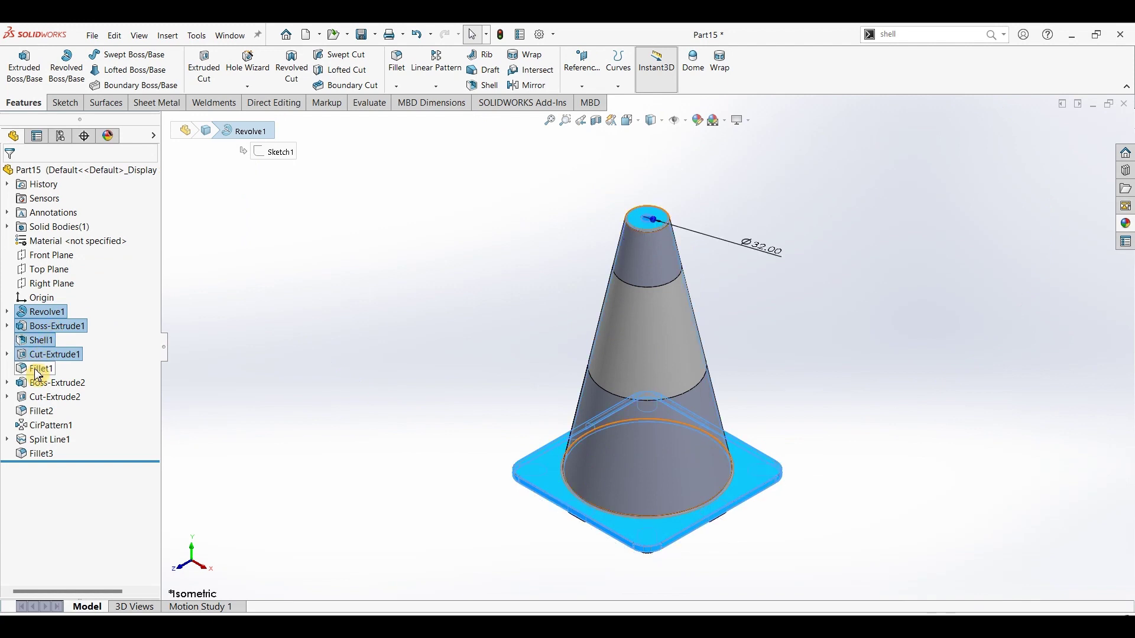
left_click(39, 385, "ctrl")
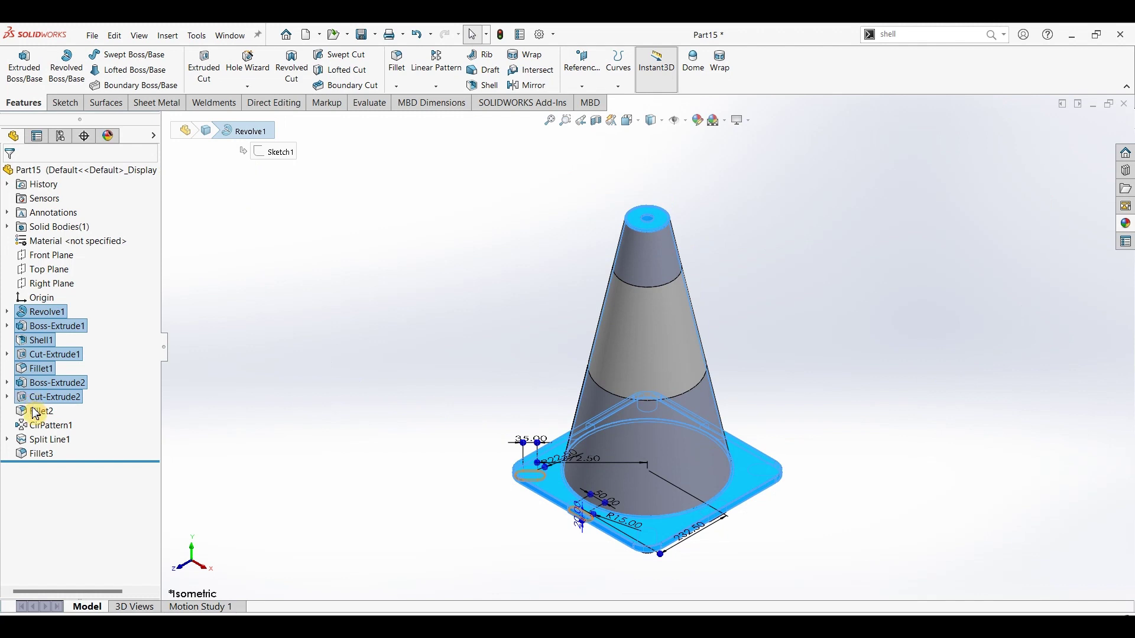
left_click(36, 412, "ctrl")
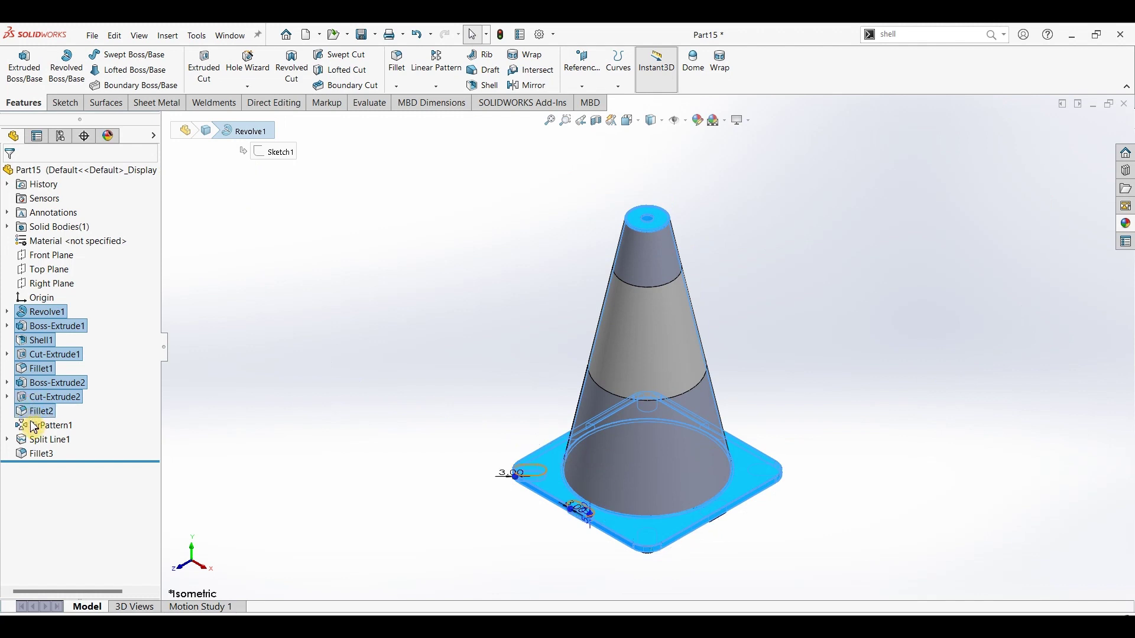
left_click(37, 454, "ctrl")
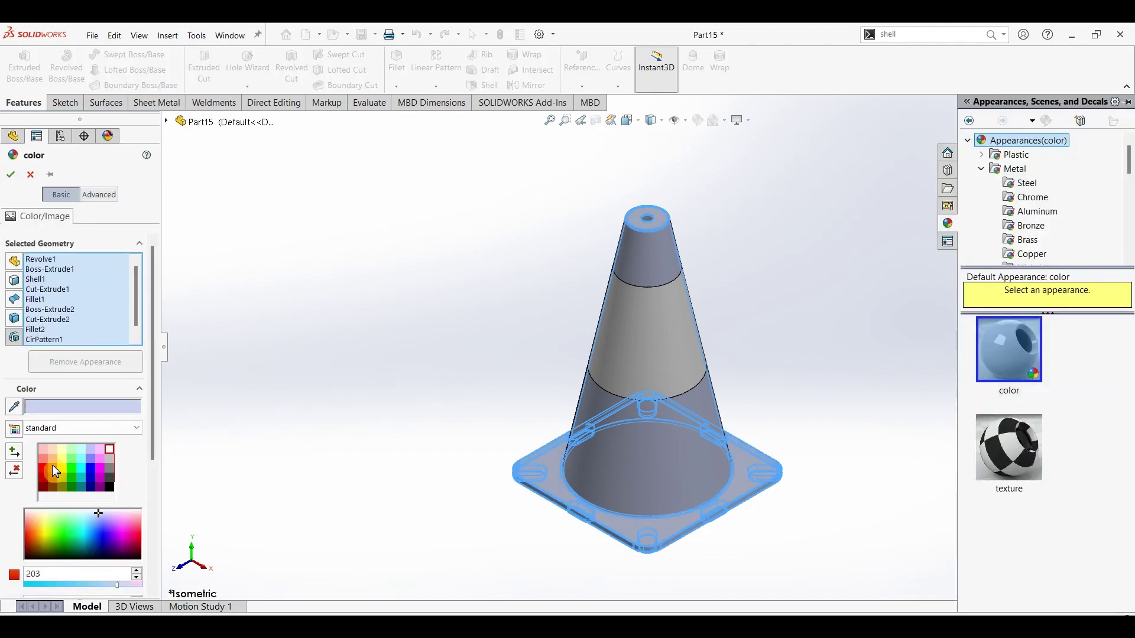
left_click(52, 472)
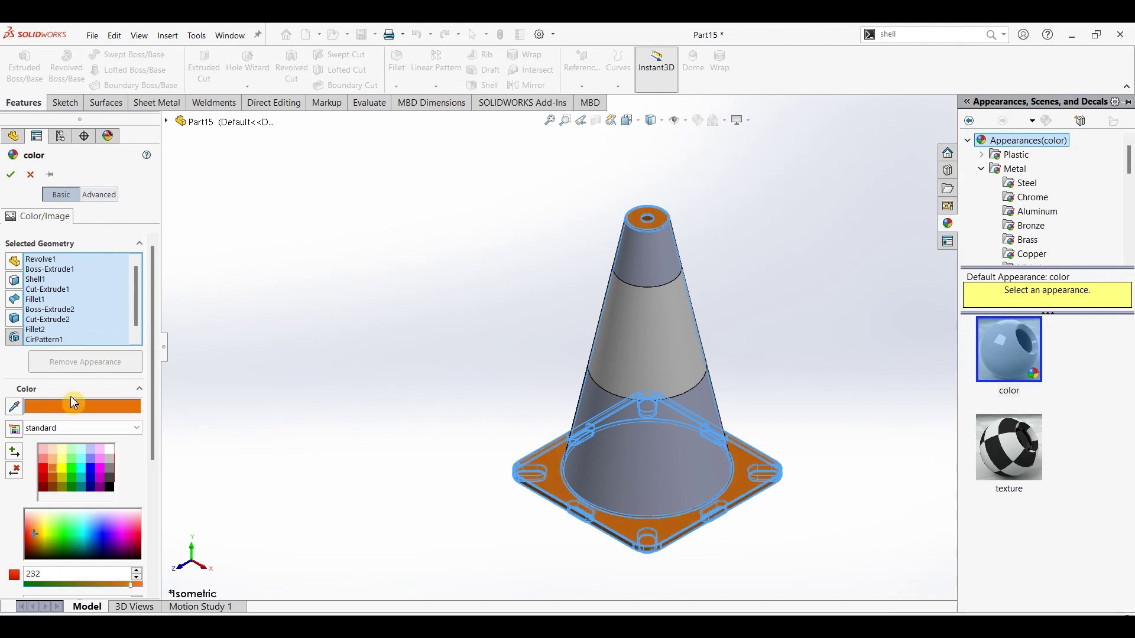
left_click(11, 175)
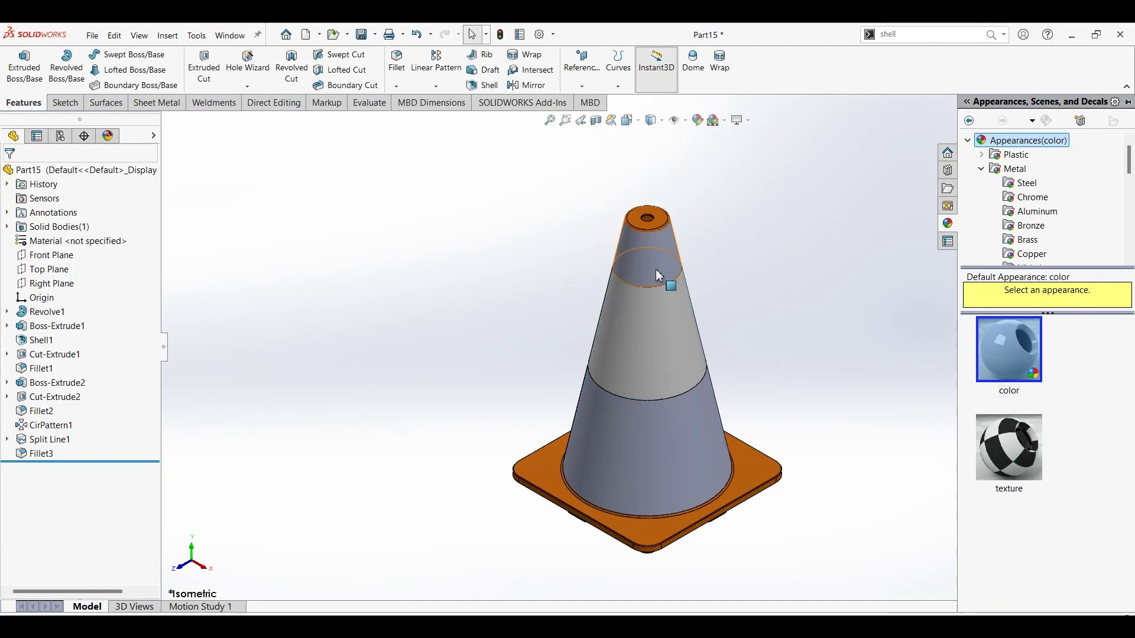
Colour the cone's upper and lower band faces orange, leaving the middle stripe white.
left_click(669, 295)
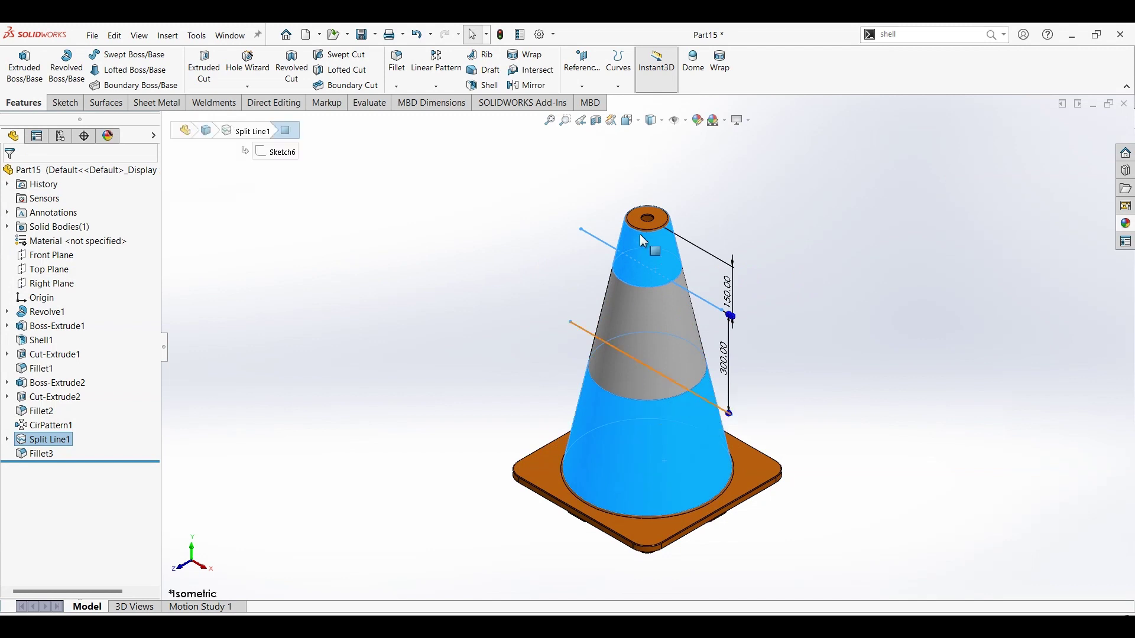
left_click(310, 373)
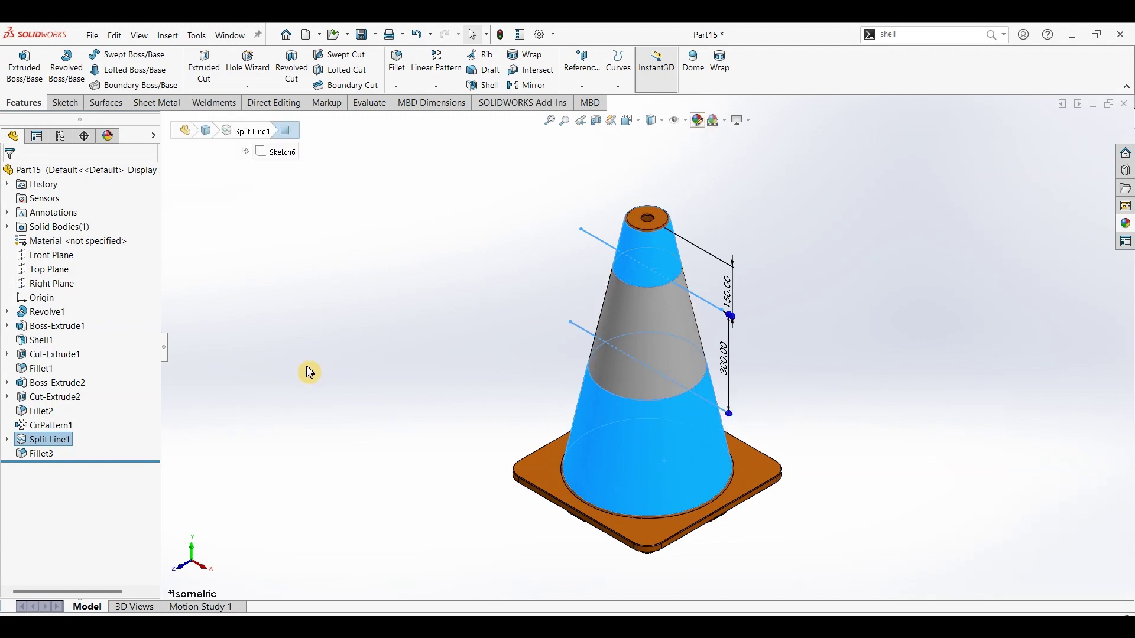
left_click(230, 385)
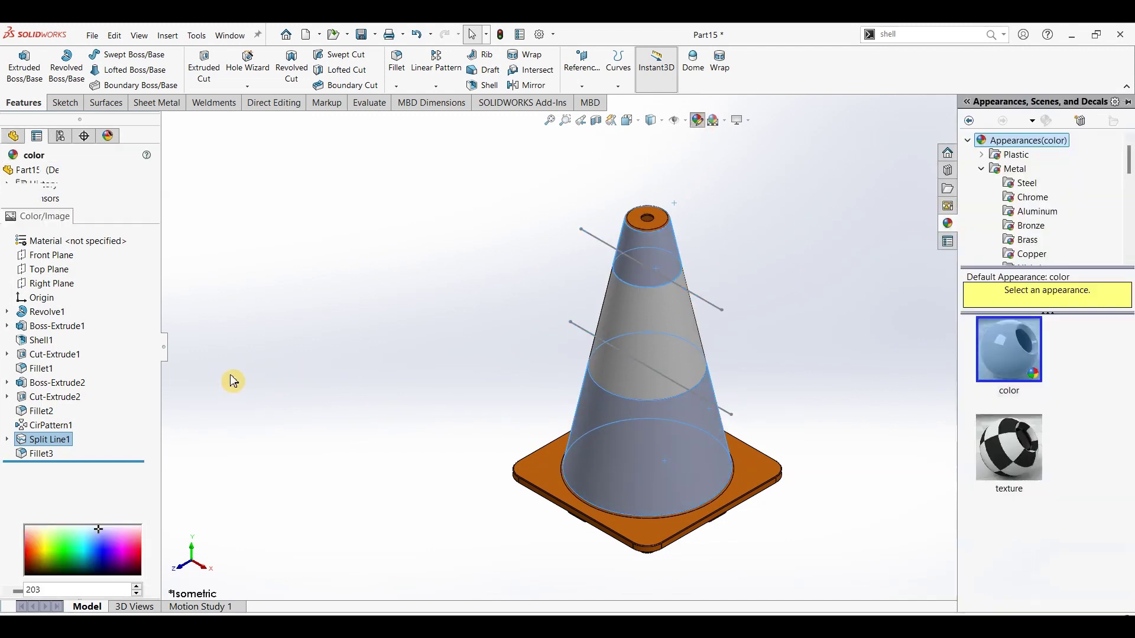
left_click(55, 479)
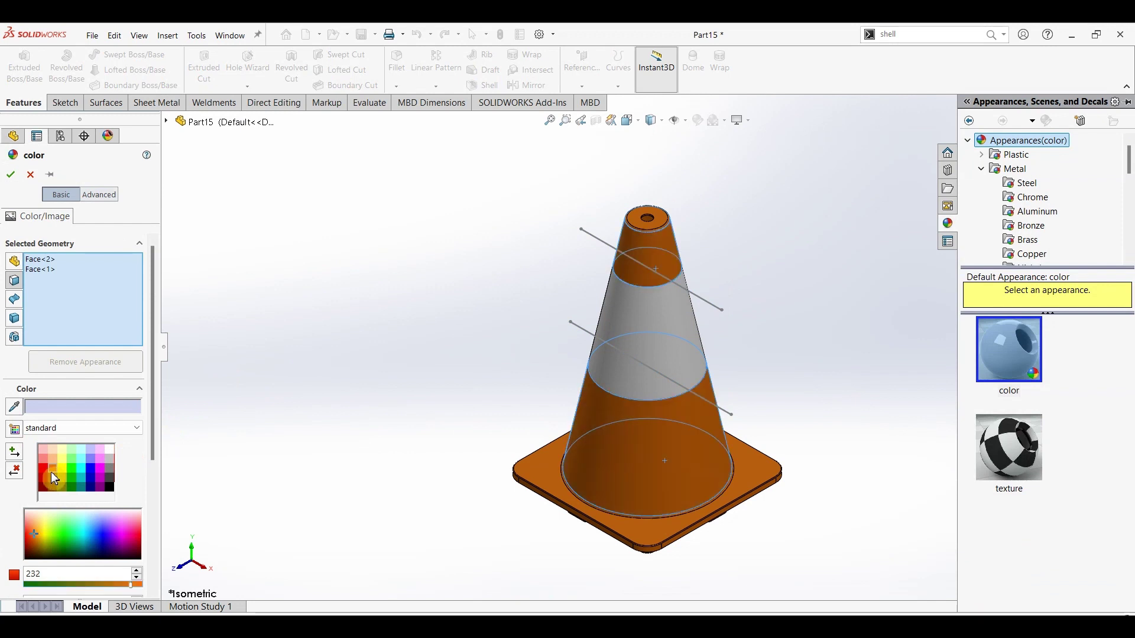
left_click(11, 175)
left_click(381, 339)
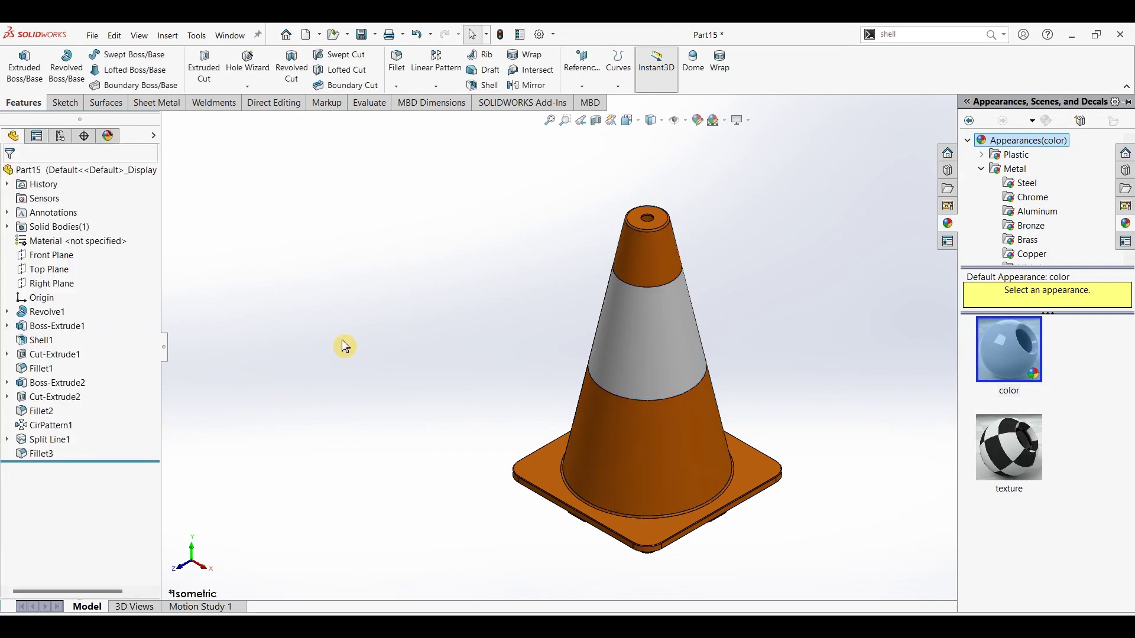
Apply the Plain White scene and return the cone to the isometric view.
left_click(743, 142)
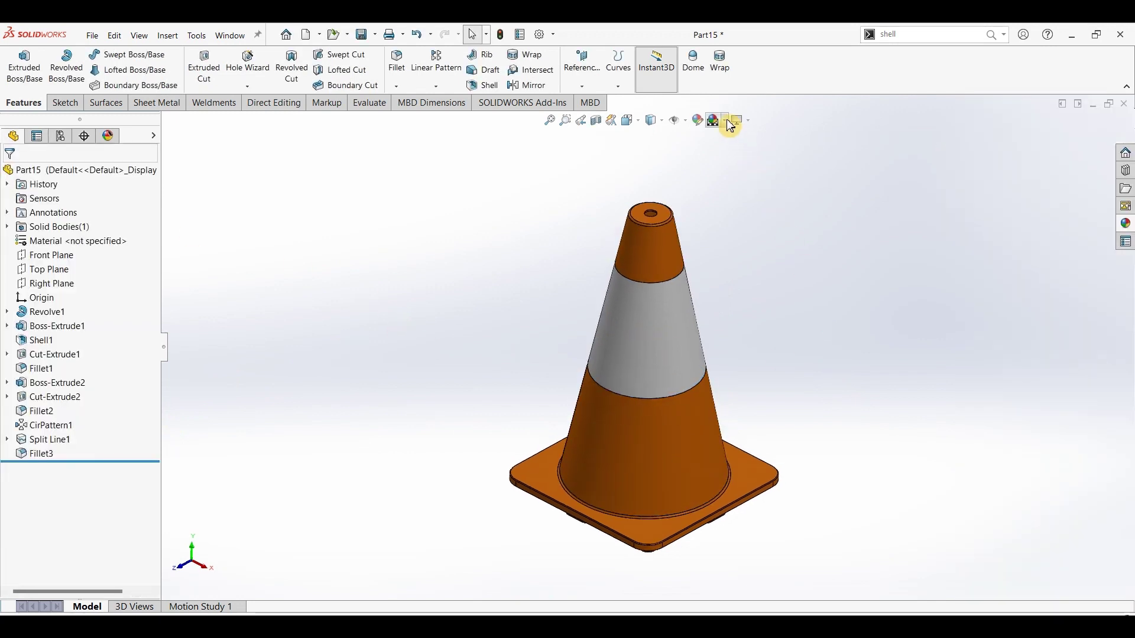
left_click(739, 120)
left_click(746, 150)
mouse_move(767, 382)
middle_mouse_down()
mouse_move(859, 101)
mouse_move(849, 319)
mouse_move(861, 254)
mouse_move(780, 413)
mouse_move(769, 487)
middle_mouse_up()
key("ctrl+7")
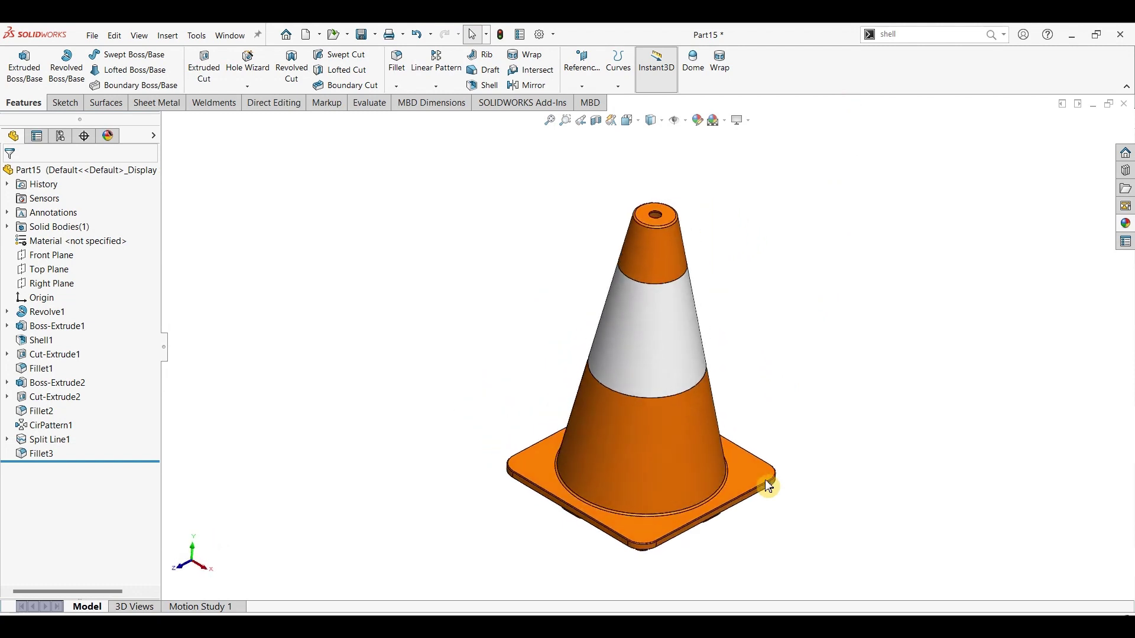